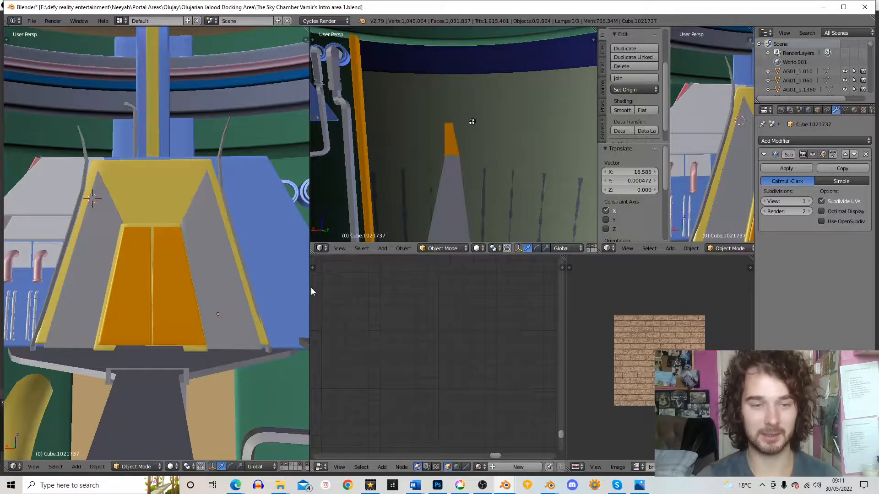
Step: Widen the main 3D viewport and enlarge the node editor area relative to the image editor
{"action": "left_click_drag", "start_coordinate": [311, 292], "coordinate": [429, 295]}
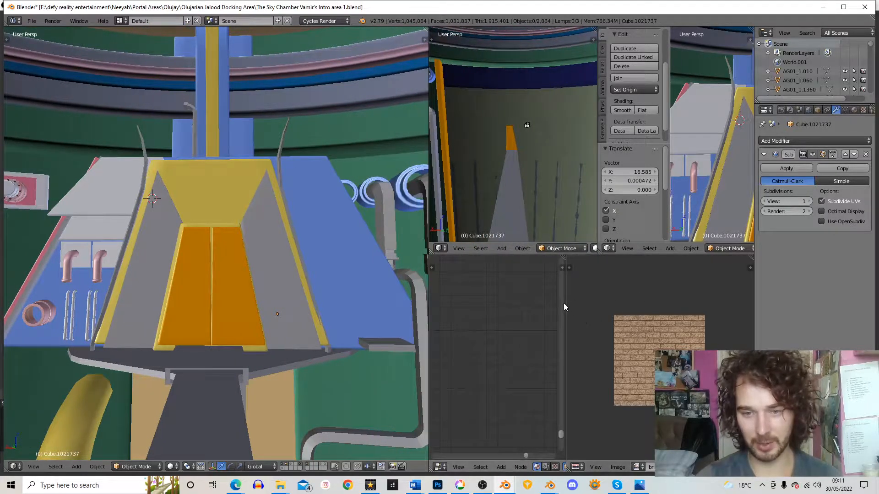
{"action": "left_click_drag", "start_coordinate": [564, 303], "coordinate": [596, 304]}
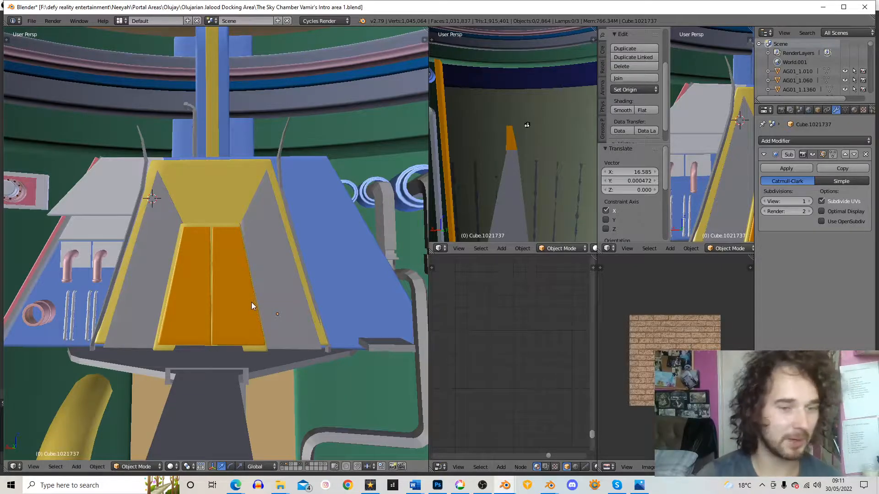
Step: Examine the chamber's composition through the scene camera, from the wide framing to the central structure
{"action": "scroll", "coordinate": [250, 305], "scroll_direction": "down", "scroll_amount": 5}
{"action": "scroll", "coordinate": [250, 303], "scroll_direction": "down", "scroll_amount": 3}
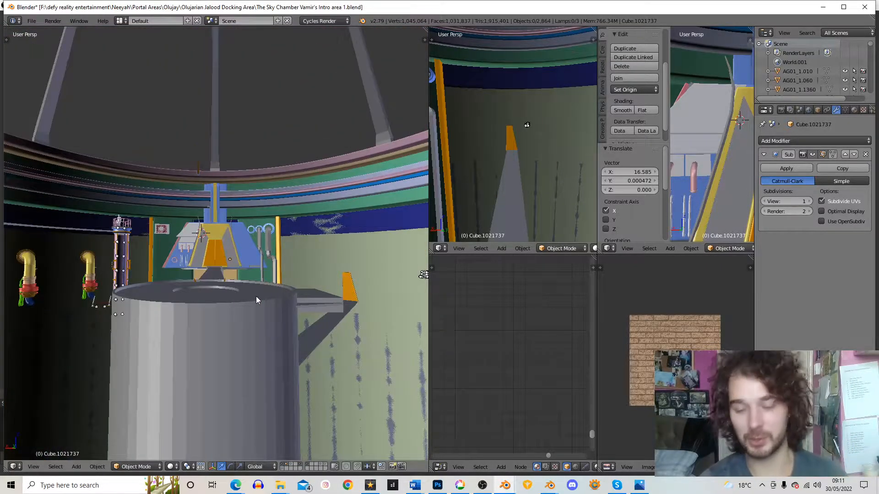
{"action": "key", "text": "KP_0"}
{"action": "scroll", "coordinate": [244, 246], "scroll_direction": "up", "scroll_amount": 4}
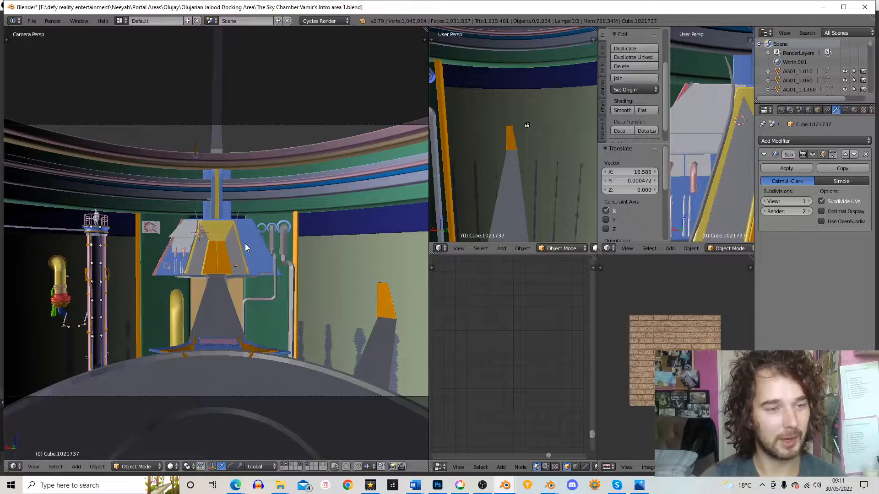
{"action": "scroll", "coordinate": [240, 249], "scroll_direction": "down", "scroll_amount": 3}
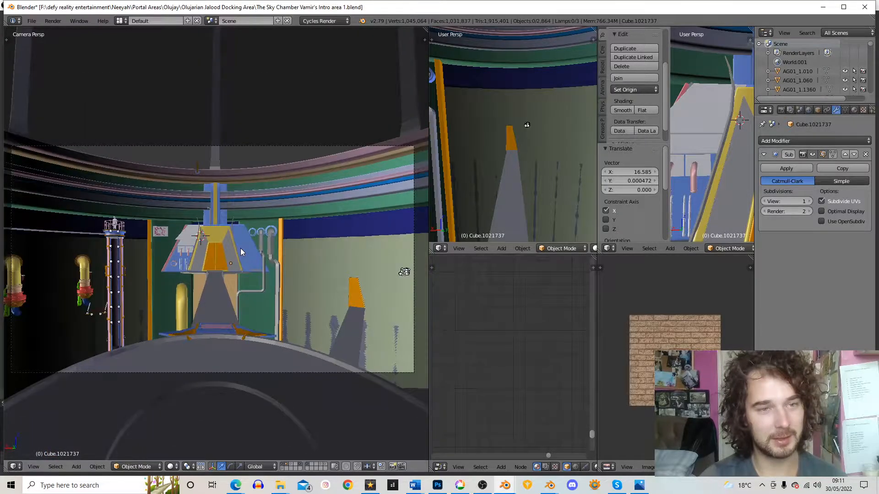
{"action": "scroll", "coordinate": [241, 248], "scroll_direction": "up", "scroll_amount": 3}
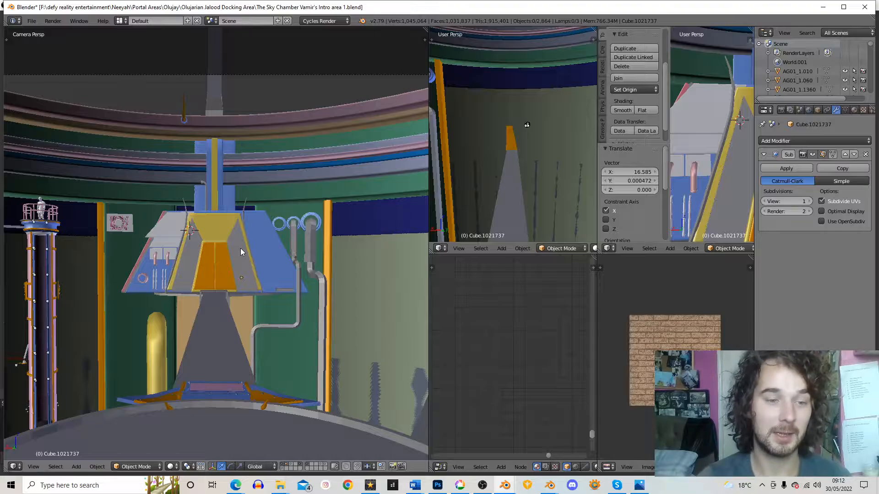
{"action": "scroll", "coordinate": [237, 251], "scroll_direction": "down", "scroll_amount": 4}
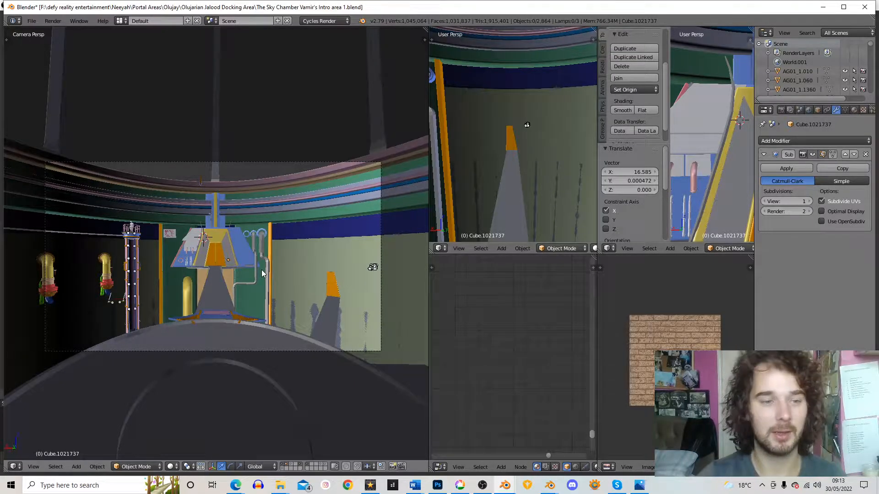
Step: Inspect the central trapezoidal structure, its support ramp and surrounding walls from several angles and distances
{"action": "scroll", "coordinate": [163, 234], "scroll_direction": "up", "scroll_amount": 5}
{"action": "middle_click_drag", "start_coordinate": [285, 287], "coordinate": [279, 254]}
{"action": "scroll", "coordinate": [139, 260], "scroll_direction": "down", "scroll_amount": 6}
{"action": "scroll", "coordinate": [281, 284], "scroll_direction": "down", "scroll_amount": 7}
{"action": "scroll", "coordinate": [308, 284], "scroll_direction": "up", "scroll_amount": 6}
{"action": "scroll", "coordinate": [108, 240], "scroll_direction": "up", "scroll_amount": 4}
{"action": "middle_click_drag", "start_coordinate": [109, 240], "coordinate": [246, 223]}
{"action": "scroll", "coordinate": [245, 222], "scroll_direction": "up", "scroll_amount": 4}
{"action": "middle_click_drag", "start_coordinate": [245, 220], "coordinate": [245, 224]}
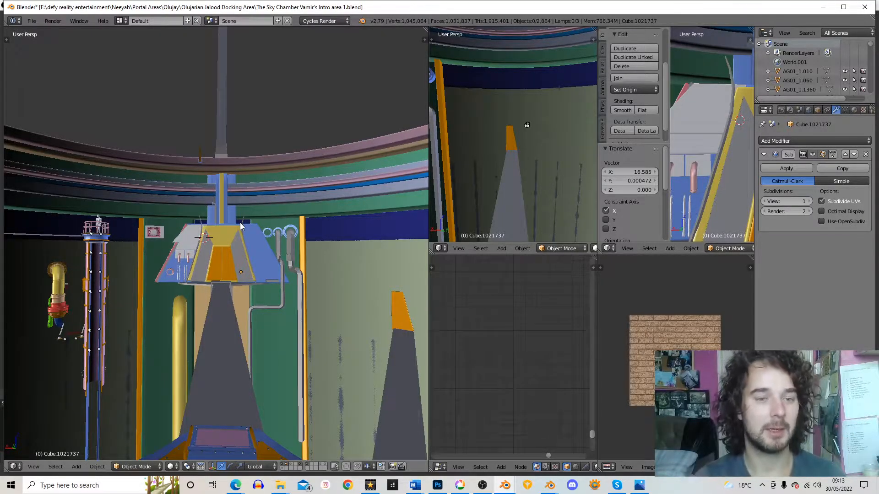
{"action": "scroll", "coordinate": [243, 271], "scroll_direction": "up", "scroll_amount": 3}
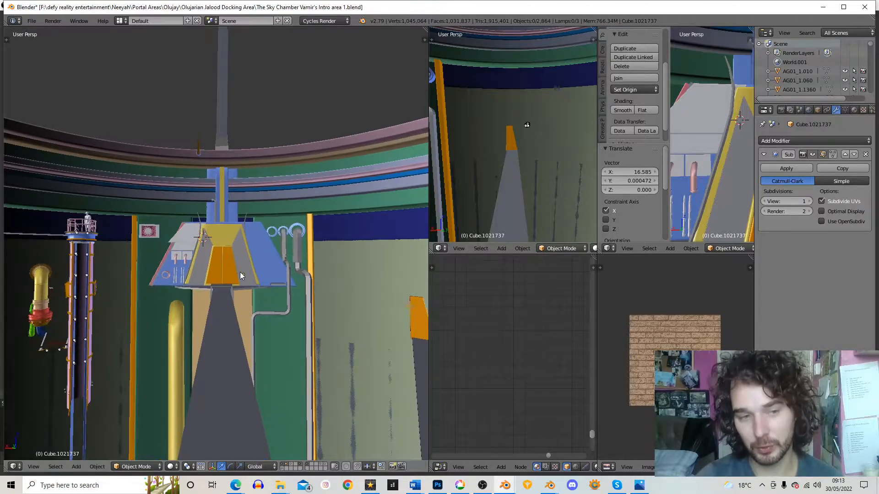
{"action": "scroll", "coordinate": [275, 251], "scroll_direction": "up", "scroll_amount": 2}
{"action": "scroll", "coordinate": [269, 251], "scroll_direction": "down", "scroll_amount": 6}
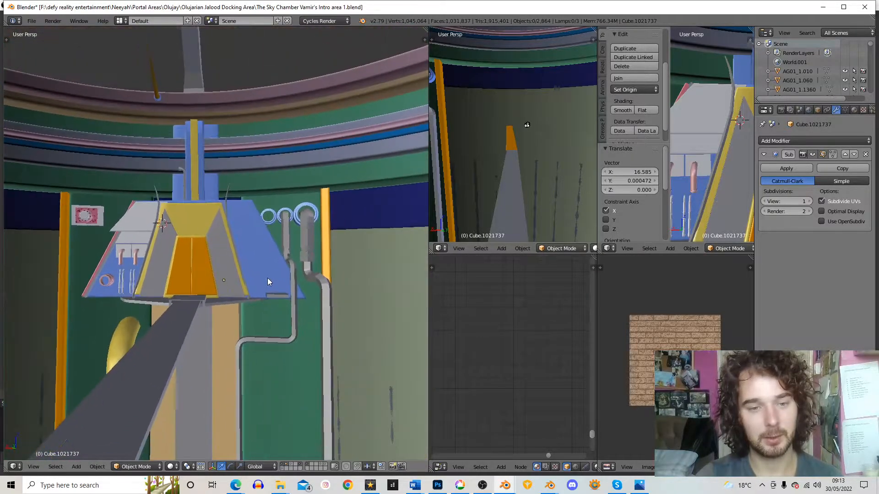
{"action": "scroll", "coordinate": [279, 276], "scroll_direction": "up", "scroll_amount": 3}
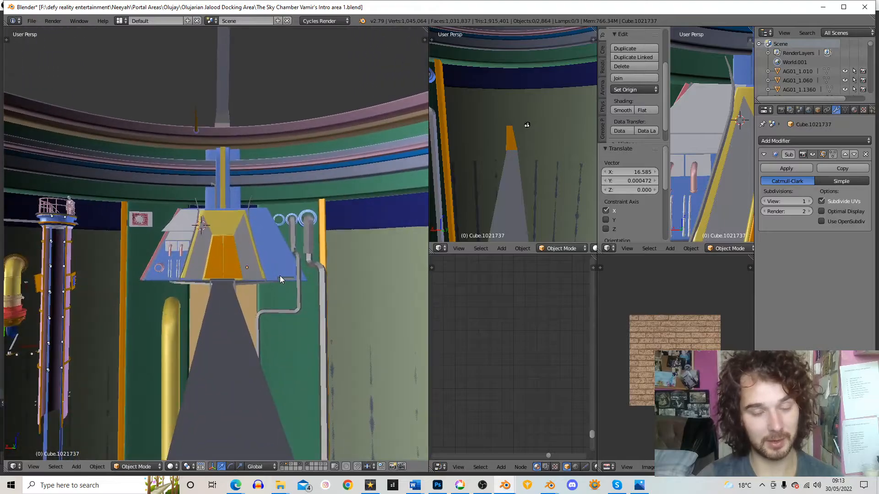
{"action": "scroll", "coordinate": [280, 277], "scroll_direction": "up", "scroll_amount": 2}
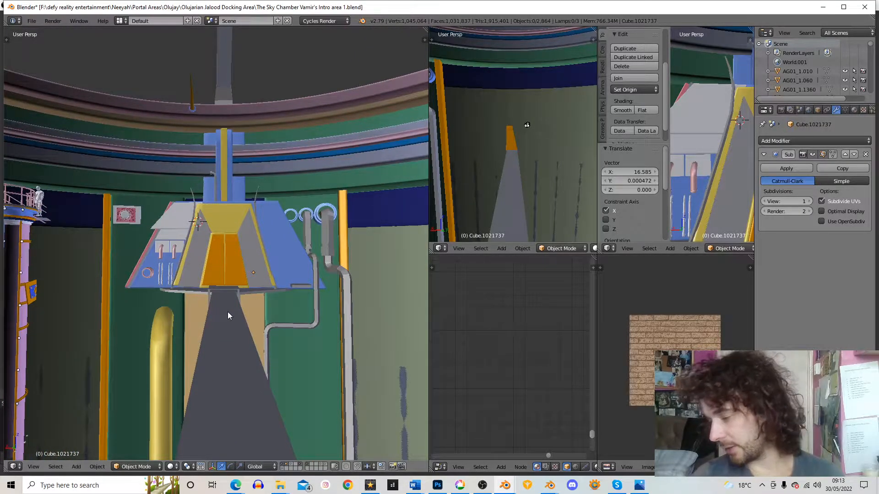
Step: Place the 3D cursor on the yellow panel just above the orange doors and add a cube mesh there
{"action": "scroll", "coordinate": [251, 298], "scroll_direction": "up", "scroll_amount": 6}
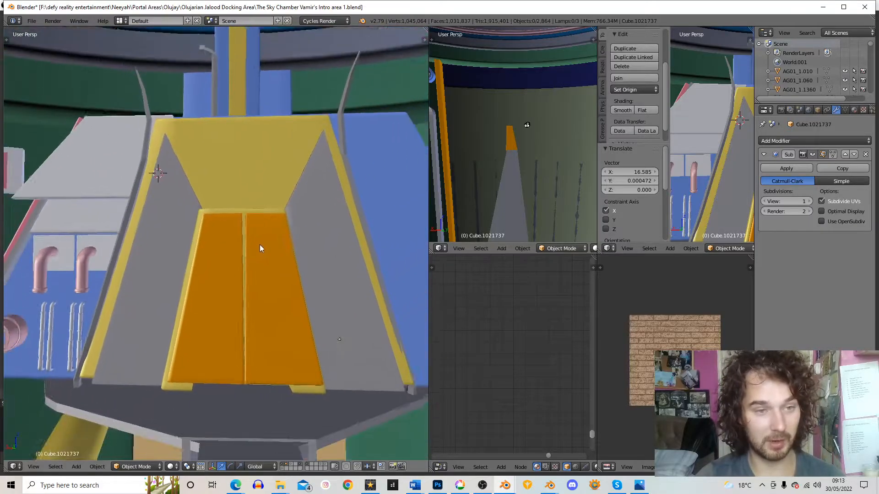
{"action": "middle_click_drag", "start_coordinate": [296, 235], "coordinate": [229, 210]}
{"action": "left_click", "coordinate": [234, 203]}
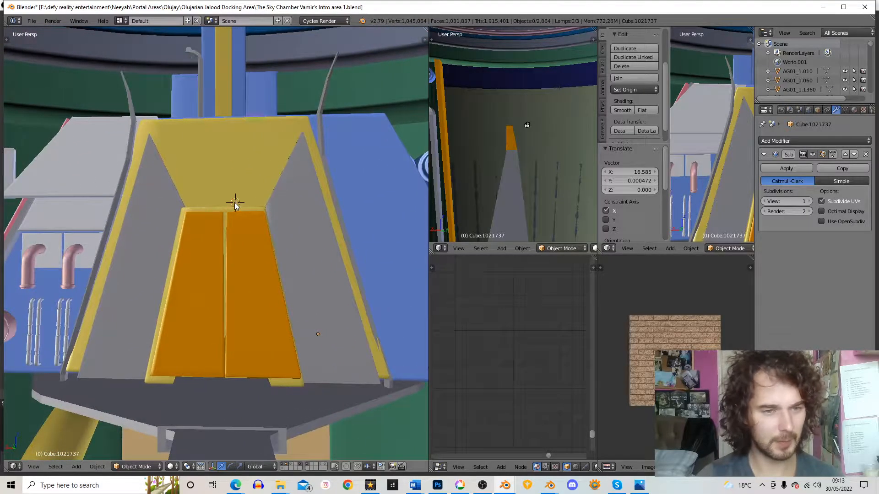
{"action": "key", "text": "ctrl+a"}
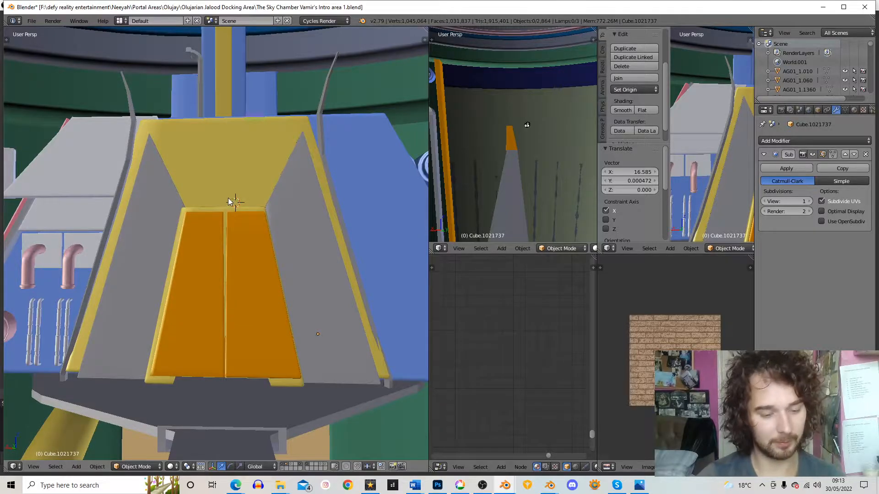
{"action": "key", "text": "shift+a"}
{"action": "mouse_move", "coordinate": [229, 199]}
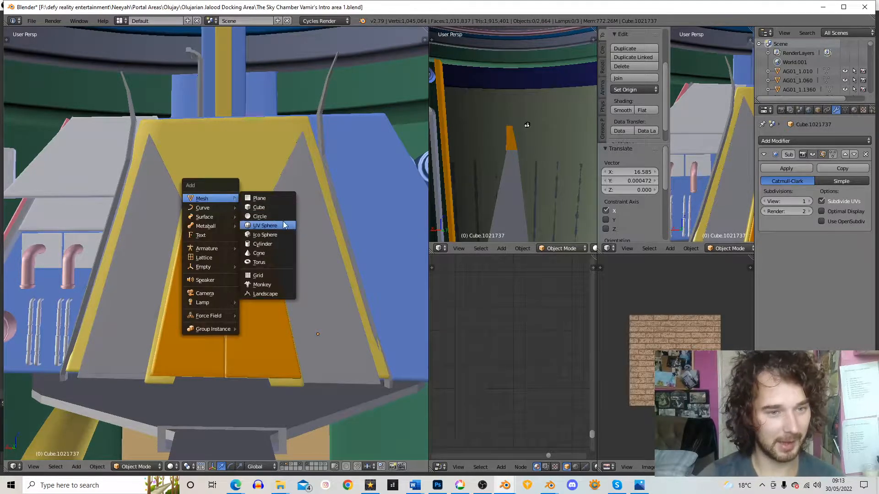
{"action": "left_click", "coordinate": [268, 207]}
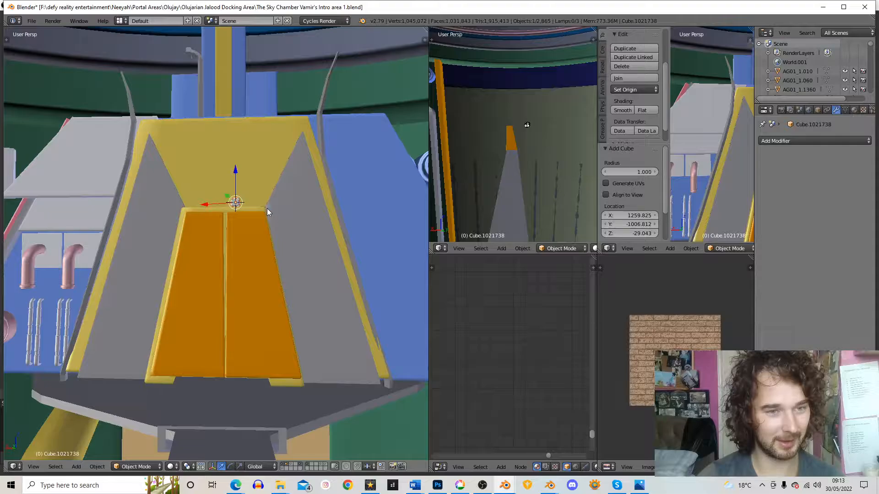
Step: Rotate the new cube about 16° around the global Z axis to line it up with the yellow panel
{"action": "middle_click_drag", "start_coordinate": [267, 208], "coordinate": [277, 191]}
{"action": "key", "text": "KP_Decimal"}
{"action": "scroll", "coordinate": [281, 277], "scroll_direction": "down", "scroll_amount": 4}
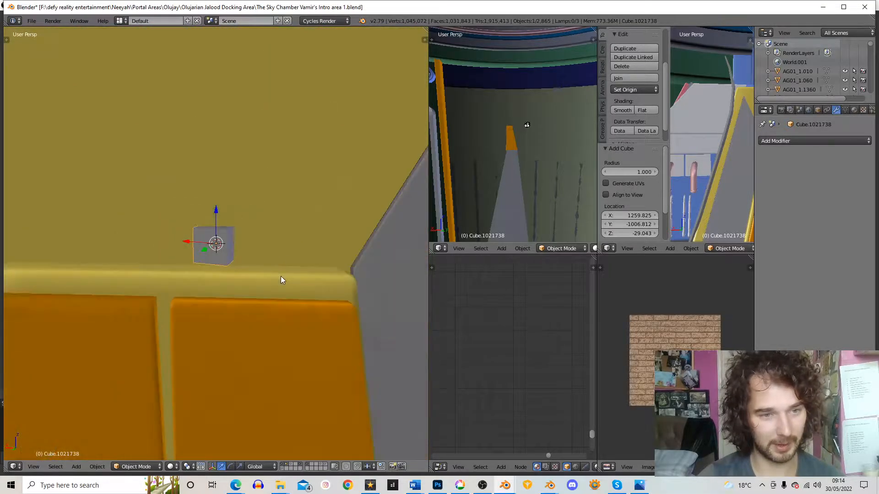
{"action": "key", "text": "r"}
{"action": "key", "text": "z"}
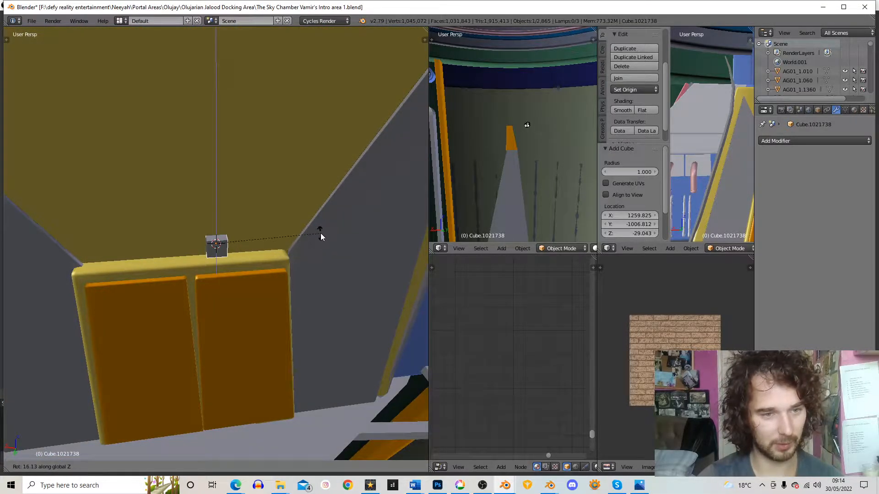
{"action": "left_click", "coordinate": [320, 233]}
Step: Flatten the cube to 0.294 of its depth along its local Y axis and shift it along Y against the yellow panel
{"action": "middle_click_drag", "start_coordinate": [265, 257], "coordinate": [360, 315]}
{"action": "key", "text": "Tab"}
{"action": "key", "text": "Tab"}
{"action": "key", "text": "s"}
{"action": "key", "text": "x"}
{"action": "key", "text": "y"}
{"action": "key", "text": "y"}
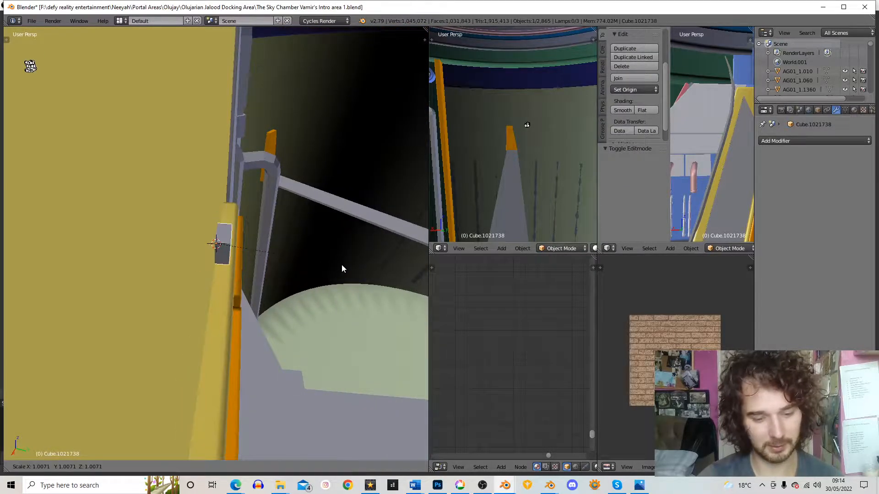
{"action": "left_click", "coordinate": [254, 241]}
{"action": "key", "text": "g"}
{"action": "key", "text": "y"}
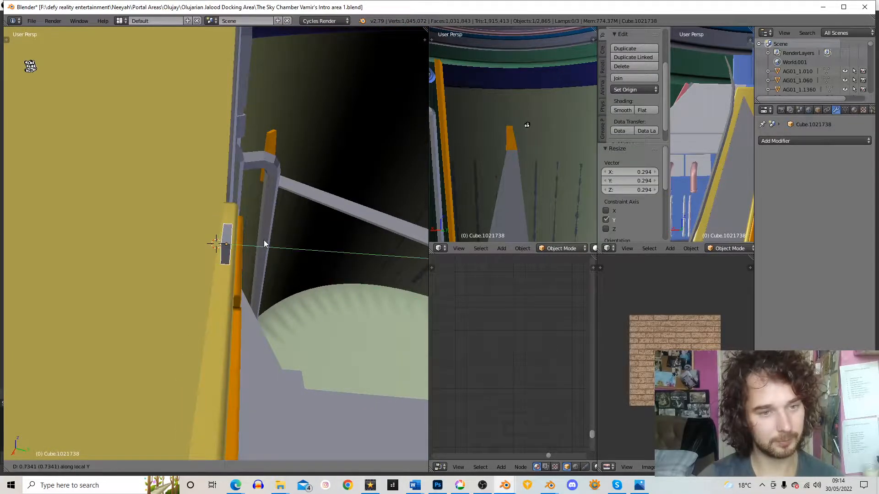
{"action": "left_click", "coordinate": [291, 257]}
Step: Widen the cube's top face along X and raise it 18.898 units along Z toward the yellow panel's upper edge
{"action": "scroll", "coordinate": [238, 232], "scroll_direction": "down", "scroll_amount": 5}
{"action": "middle_click_drag", "start_coordinate": [291, 259], "coordinate": [234, 251]}
{"action": "key", "text": "Tab"}
{"action": "scroll", "coordinate": [242, 247], "scroll_direction": "up", "scroll_amount": 4}
{"action": "scroll", "coordinate": [234, 251], "scroll_direction": "up", "scroll_amount": 2}
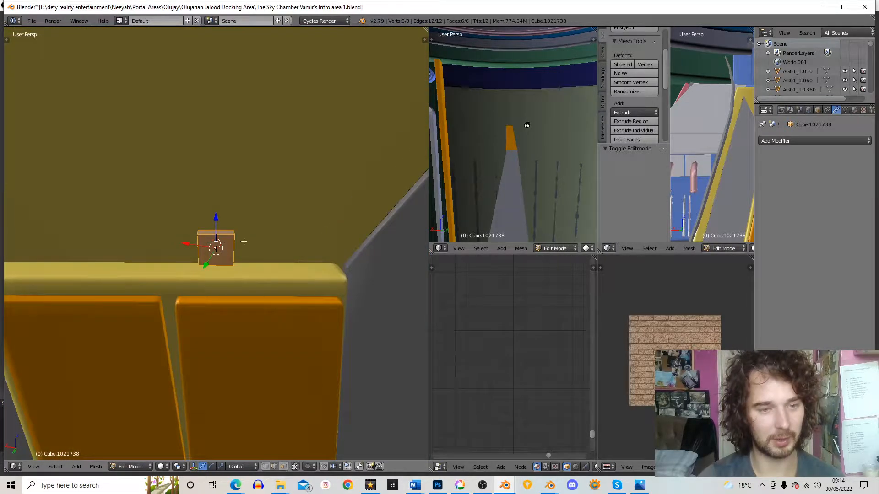
{"action": "left_click", "coordinate": [283, 466]}
{"action": "right_click", "coordinate": [227, 234]}
{"action": "middle_click_drag", "start_coordinate": [227, 234], "coordinate": [268, 256]}
{"action": "scroll", "coordinate": [268, 255], "scroll_direction": "down", "scroll_amount": 3}
{"action": "key", "text": "s"}
{"action": "key", "text": "x"}
{"action": "left_click", "coordinate": [418, 263]}
{"action": "key", "text": "g"}
{"action": "key", "text": "z"}
{"action": "left_click", "coordinate": [279, 148]}
Step: Scale the raised top face along its local X axis so it spans most of the yellow panel's upper width
{"action": "key", "text": "s"}
{"action": "key", "text": "x"}
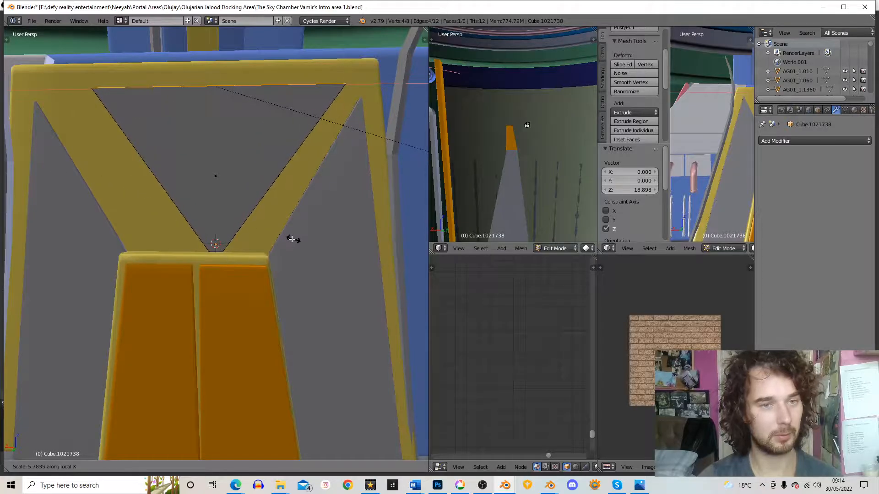
{"action": "left_click", "coordinate": [278, 239]}
{"action": "key", "text": "Tab"}
{"action": "key", "text": "Tab"}
{"action": "scroll", "coordinate": [280, 209], "scroll_direction": "down", "scroll_amount": 2}
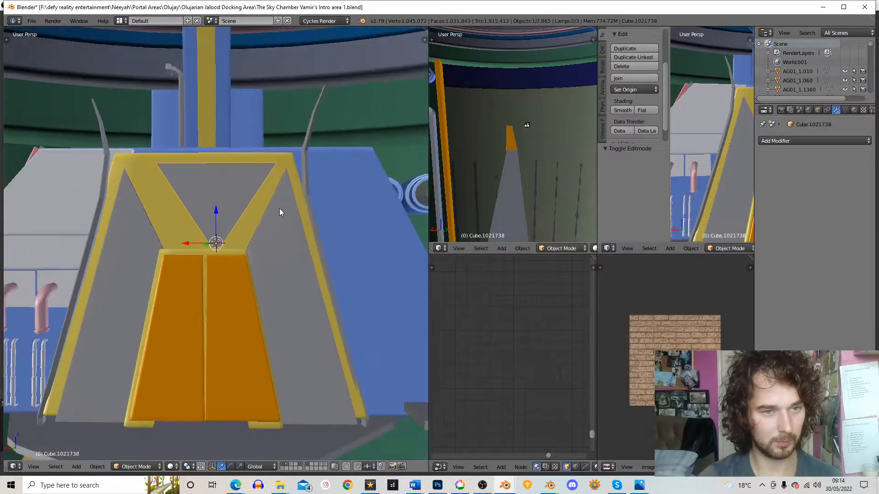
Step: Scale the grey panel's bottom face by 6.785 along its local X axis to form a trapezoid above the doors
{"action": "middle_click_drag", "start_coordinate": [242, 255], "coordinate": [234, 205]}
{"action": "scroll", "coordinate": [233, 204], "scroll_direction": "up", "scroll_amount": 3}
{"action": "middle_click_drag", "start_coordinate": [237, 261], "coordinate": [234, 245]}
{"action": "right_click", "coordinate": [230, 248]}
{"action": "key", "text": "s"}
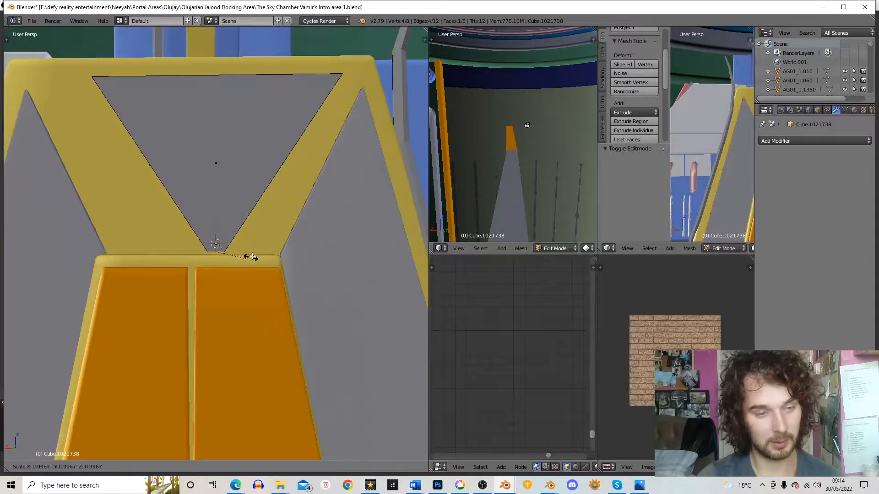
{"action": "key", "text": "x"}
{"action": "key", "text": "x"}
{"action": "left_click", "coordinate": [18, 238]}
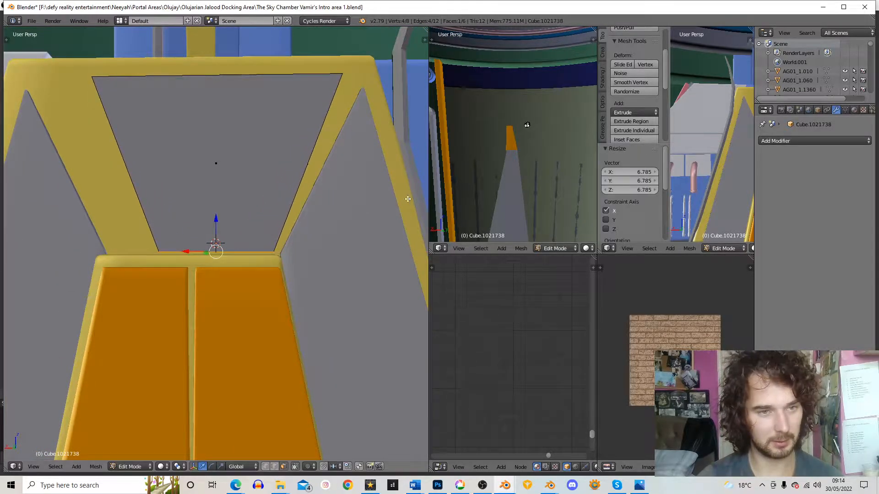
Step: Move the grey trapezoid panel 3.071 units along its local X axis to centre it above the doors
{"action": "key", "text": "Tab"}
{"action": "key", "text": "g"}
{"action": "key", "text": "x"}
{"action": "key", "text": "x"}
{"action": "left_click", "coordinate": [277, 239]}
{"action": "scroll", "coordinate": [275, 235], "scroll_direction": "down", "scroll_amount": 5}
{"action": "scroll", "coordinate": [271, 231], "scroll_direction": "up", "scroll_amount": 5}
Step: Move the grey trapezoid panel -0.419 units along the global Y axis to adjust its depth against the yellow panel
{"action": "middle_click_drag", "start_coordinate": [263, 198], "coordinate": [259, 271]}
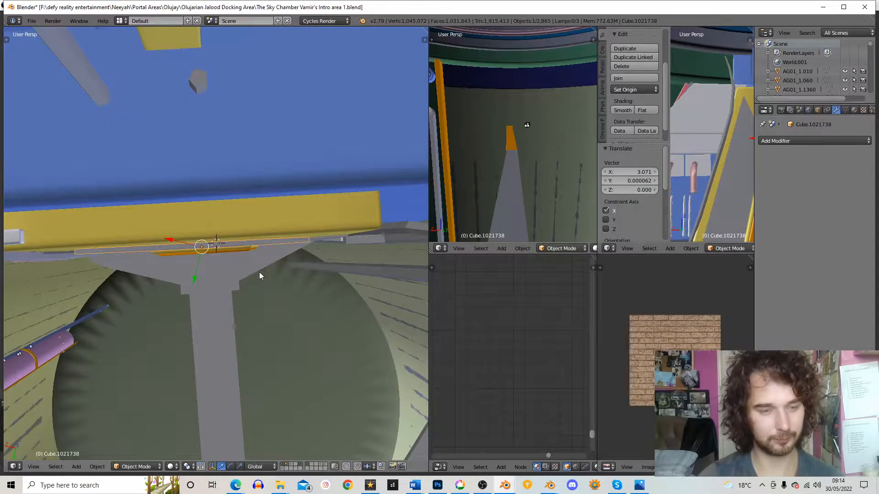
{"action": "key", "text": "g"}
{"action": "key", "text": "y"}
{"action": "key", "text": "Escape"}
{"action": "key", "text": "g"}
{"action": "key", "text": "y"}
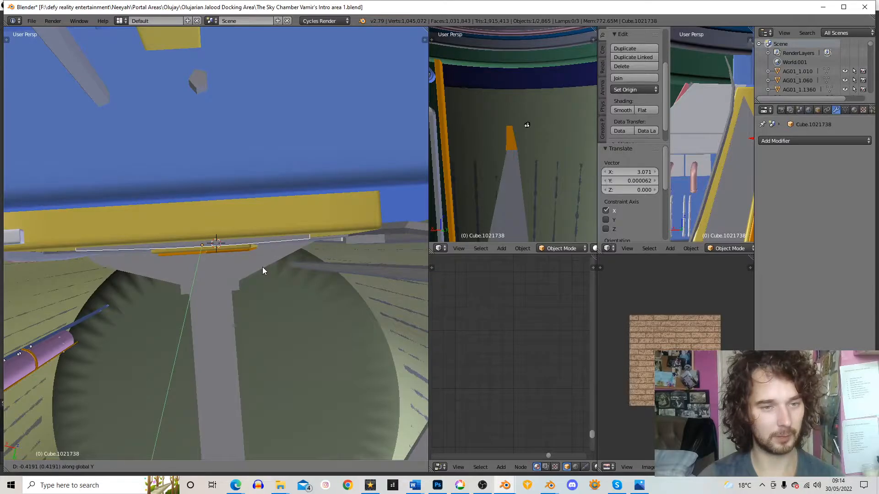
{"action": "left_click", "coordinate": [262, 267]}
{"action": "middle_click_drag", "start_coordinate": [262, 268], "coordinate": [268, 157]}
{"action": "middle_click_drag", "start_coordinate": [230, 224], "coordinate": [145, 256]}
Step: Add a second cube at the grey panel's lower-left corner and rotate it 18.5° around the global Z axis
{"action": "key", "text": "shift+a"}
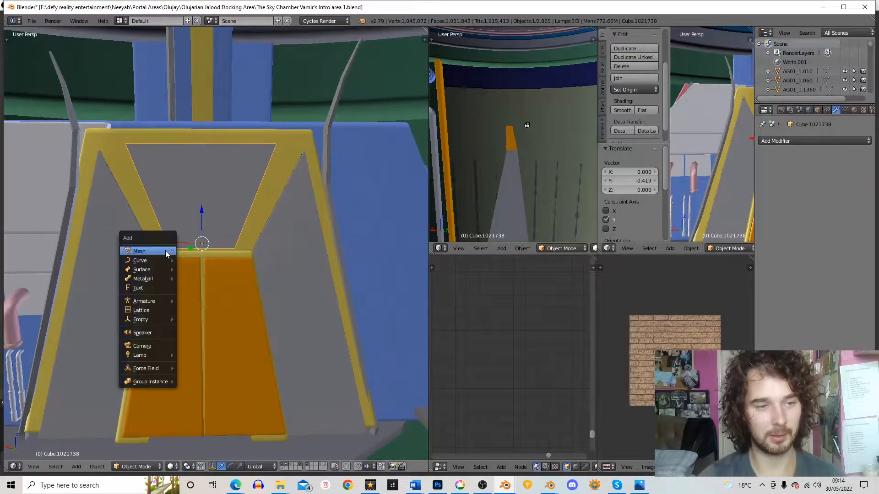
{"action": "mouse_move", "coordinate": [165, 251]}
{"action": "left_click", "coordinate": [204, 261]}
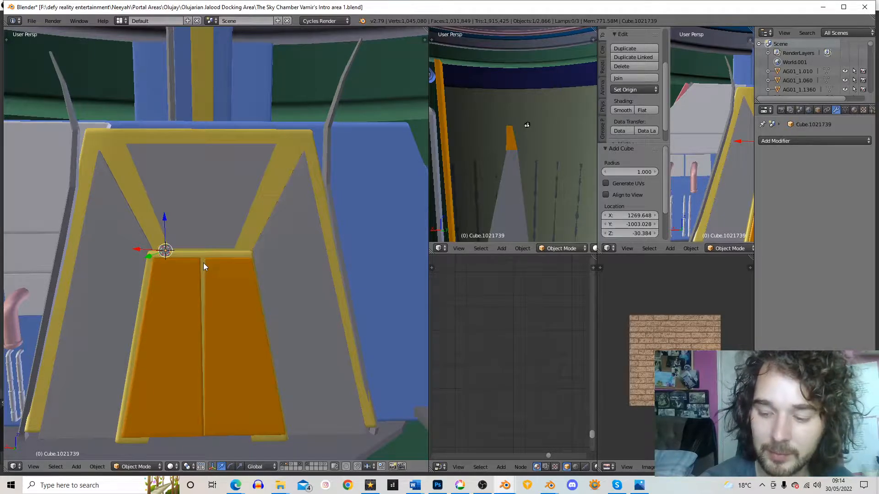
{"action": "middle_click_drag", "start_coordinate": [138, 219], "coordinate": [340, 342]}
{"action": "key", "text": "r"}
{"action": "key", "text": "z"}
{"action": "left_click", "coordinate": [331, 306]}
Step: Position the second cube along the X and Y axes at the base of the left slanted yellow strip
{"action": "key", "text": "g"}
{"action": "key", "text": "x"}
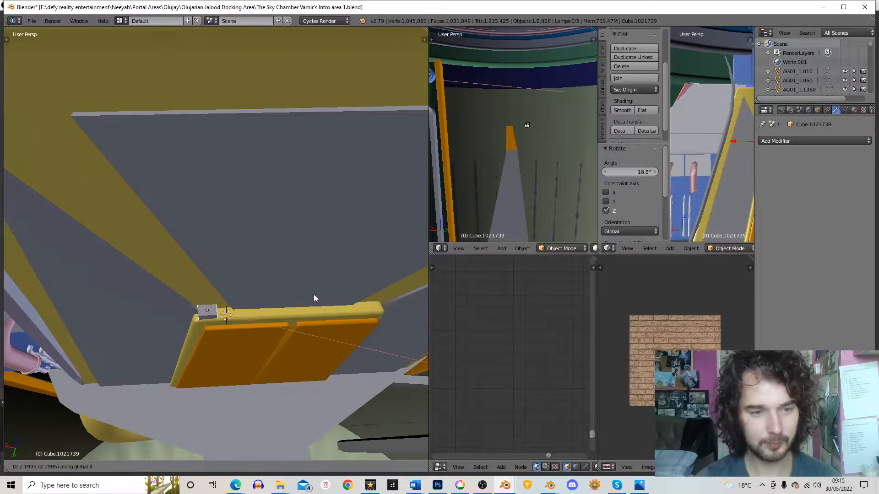
{"action": "left_click", "coordinate": [315, 295]}
{"action": "key", "text": "g"}
{"action": "key", "text": "y"}
{"action": "left_click", "coordinate": [319, 294]}
{"action": "key", "text": "g"}
{"action": "key", "text": "x"}
{"action": "left_click", "coordinate": [317, 296]}
{"action": "key", "text": "g"}
{"action": "key", "text": "y"}
{"action": "left_click", "coordinate": [318, 294]}
Step: Select the second cube's top face, and tilt the cube about its local Y axis to match the left slanted yellow strip
{"action": "key", "text": "Tab"}
{"action": "scroll", "coordinate": [279, 290], "scroll_direction": "up", "scroll_amount": 5}
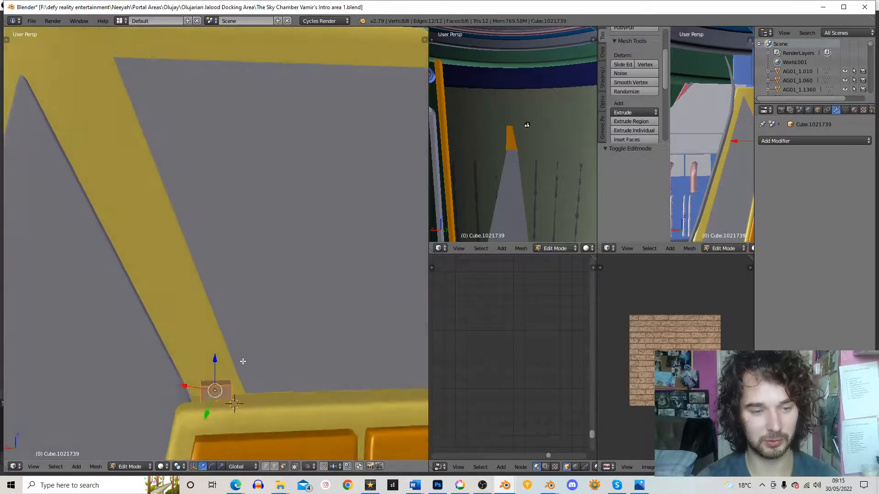
{"action": "middle_click_drag", "start_coordinate": [244, 361], "coordinate": [243, 369]}
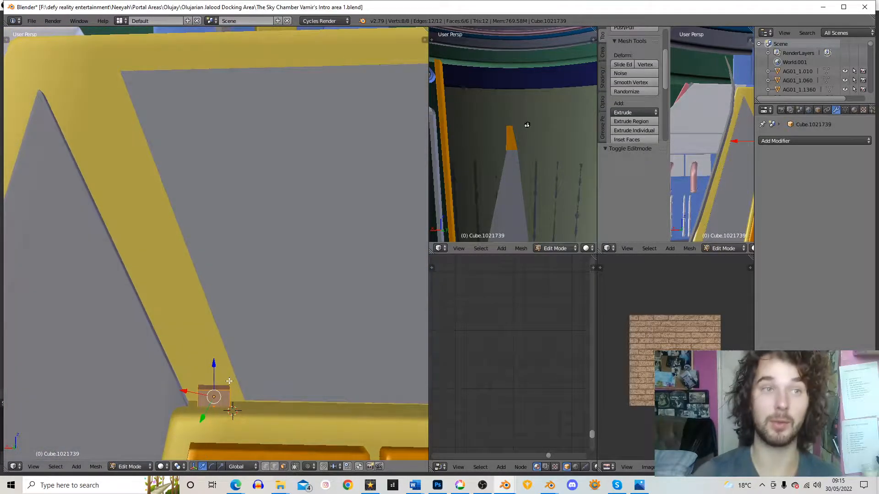
{"action": "right_click", "coordinate": [223, 389]}
{"action": "scroll", "coordinate": [243, 359], "scroll_direction": "down", "scroll_amount": 4}
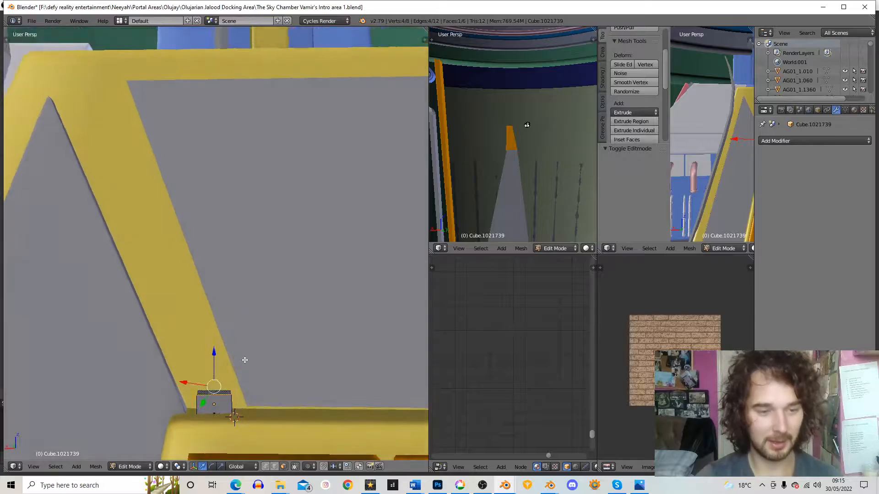
{"action": "key", "text": "Tab"}
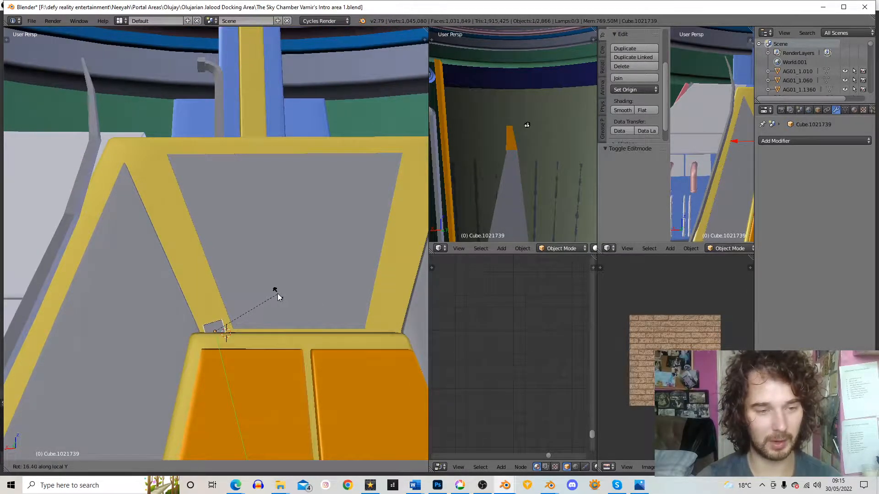
{"action": "key", "text": "Tab"}
Step: Stretch the cube's top face to the upper end of the left slanted yellow strip and adjust it along the global X axis
{"action": "middle_click_drag", "start_coordinate": [228, 325], "coordinate": [348, 278]}
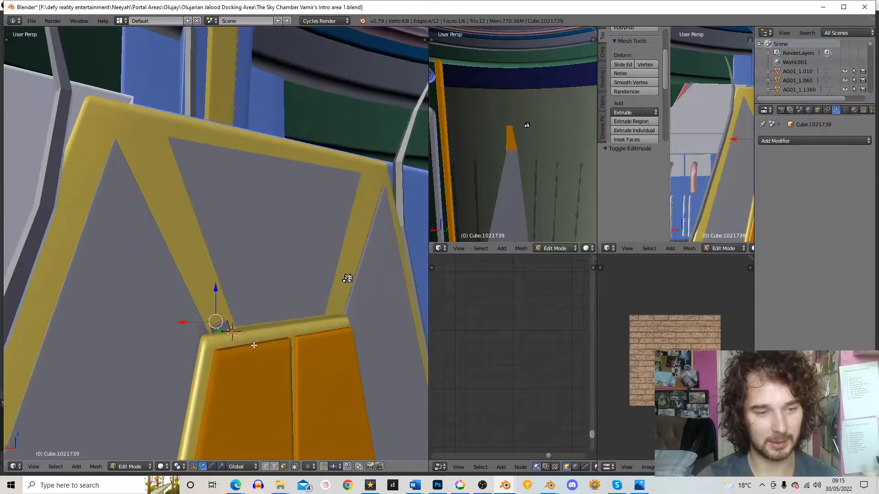
{"action": "key", "text": "g"}
{"action": "left_click", "coordinate": [187, 166]}
{"action": "middle_click_drag", "start_coordinate": [186, 167], "coordinate": [234, 180]}
{"action": "key", "text": "Tab"}
{"action": "key", "text": "Tab"}
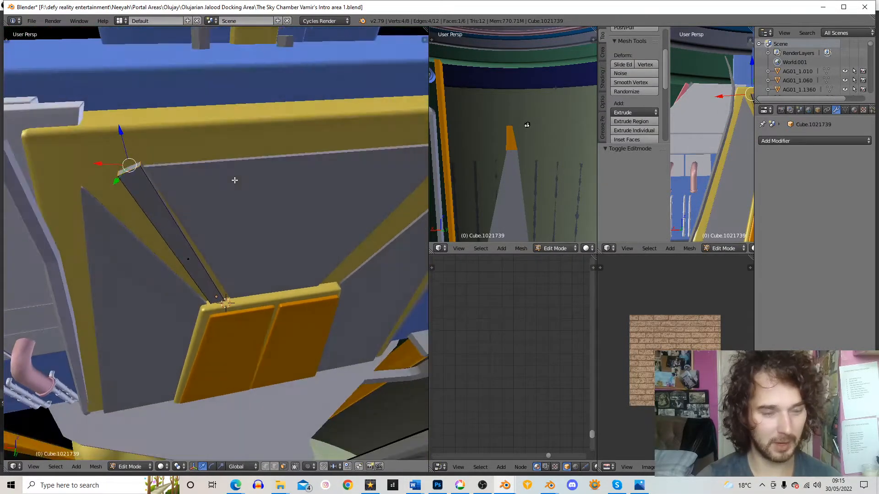
{"action": "key", "text": "g"}
{"action": "key", "text": "x"}
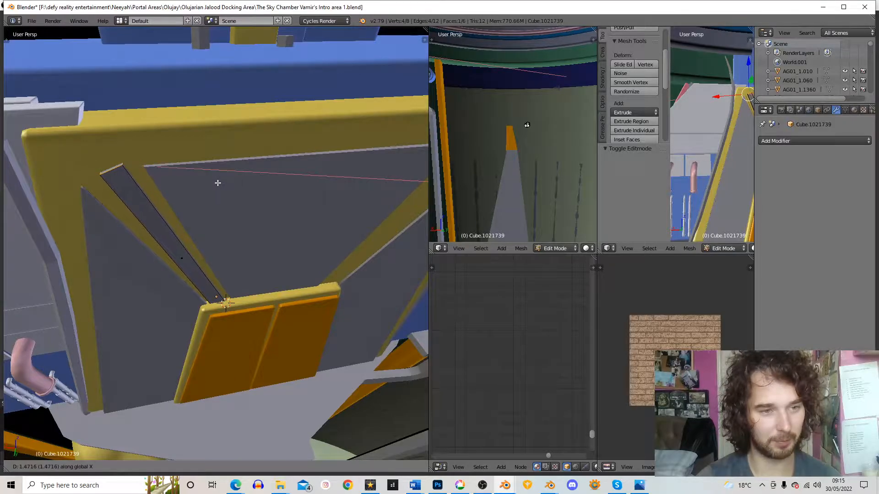
{"action": "left_click", "coordinate": [221, 189]}
{"action": "mouse_move", "coordinate": [222, 189]}
{"action": "middle_mouse_down"}
{"action": "mouse_move", "coordinate": [255, 201]}
{"action": "mouse_move", "coordinate": [296, 174]}
{"action": "mouse_move", "coordinate": [221, 173]}
{"action": "mouse_move", "coordinate": [228, 181]}
{"action": "middle_mouse_up"}
Step: Scale the left grey strip uniformly to 0.887 and slide it along its local Z axis within the yellow band
{"action": "key", "text": "Tab"}
{"action": "middle_click_drag", "start_coordinate": [271, 212], "coordinate": [297, 249]}
{"action": "key", "text": "s"}
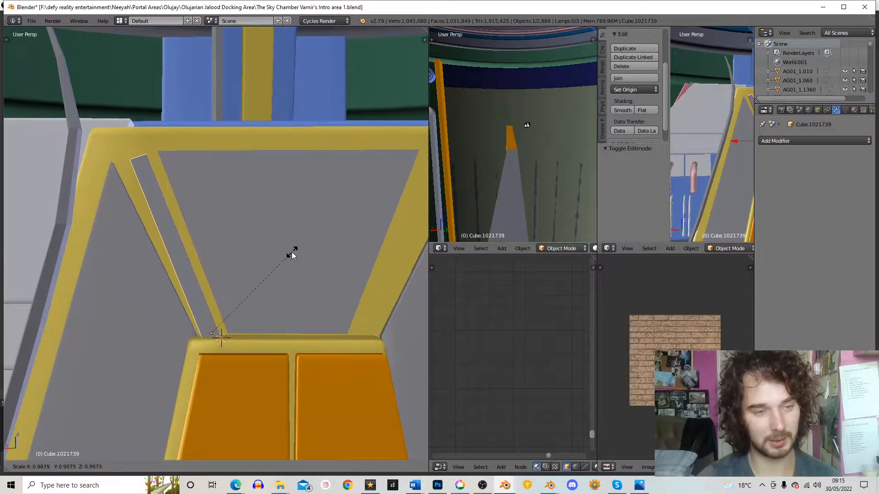
{"action": "left_click", "coordinate": [284, 257]}
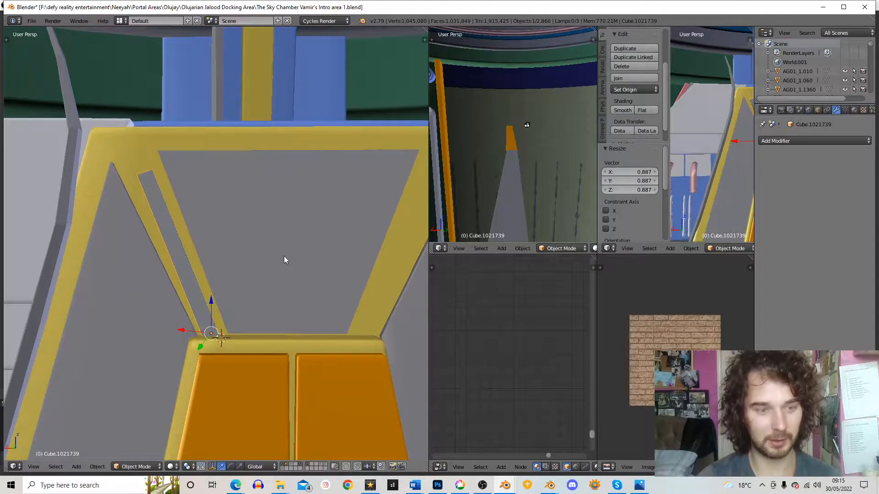
{"action": "key", "text": "g"}
{"action": "key", "text": "z"}
{"action": "key", "text": "z"}
{"action": "left_click", "coordinate": [272, 243]}
Step: Move the left grey strip's bottom face -1.896 units along the global Z axis to meet the door frame
{"action": "key", "text": "Tab"}
{"action": "mouse_move", "coordinate": [234, 315]}
{"action": "middle_mouse_down"}
{"action": "mouse_move", "coordinate": [206, 298]}
{"action": "mouse_move", "coordinate": [238, 312]}
{"action": "middle_mouse_up"}
{"action": "right_click", "coordinate": [196, 365]}
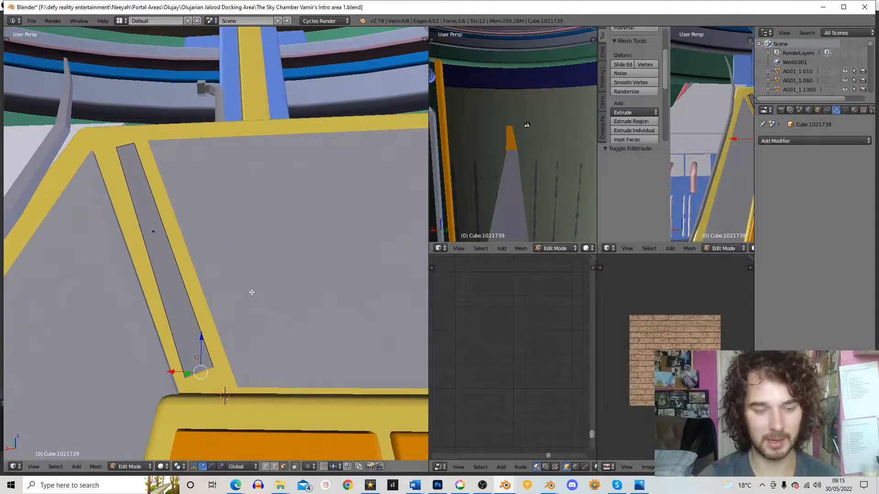
{"action": "key", "text": "g"}
{"action": "key", "text": "z"}
{"action": "left_click", "coordinate": [267, 324]}
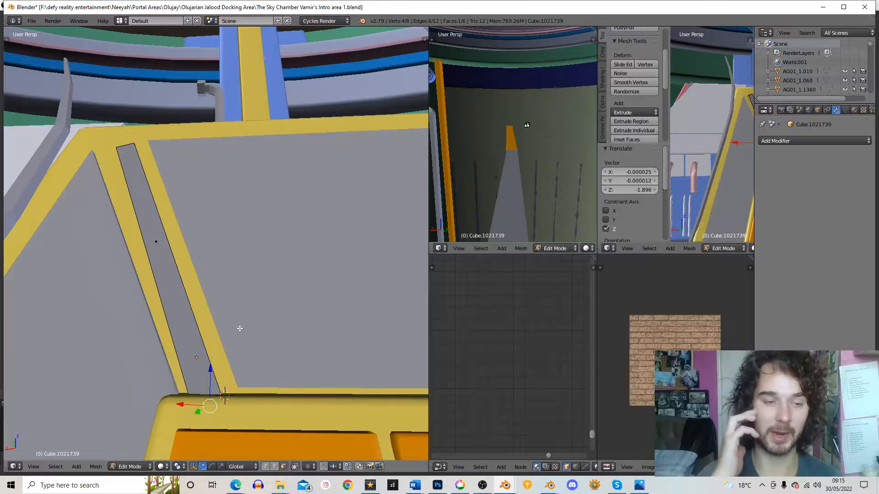
Step: Nudge the left grey strip's bottom face along the global X axis to centre its lower end in the slanted yellow band
{"action": "middle_click_drag", "start_coordinate": [203, 218], "coordinate": [217, 270]}
{"action": "scroll", "coordinate": [225, 286], "scroll_direction": "up", "scroll_amount": 3}
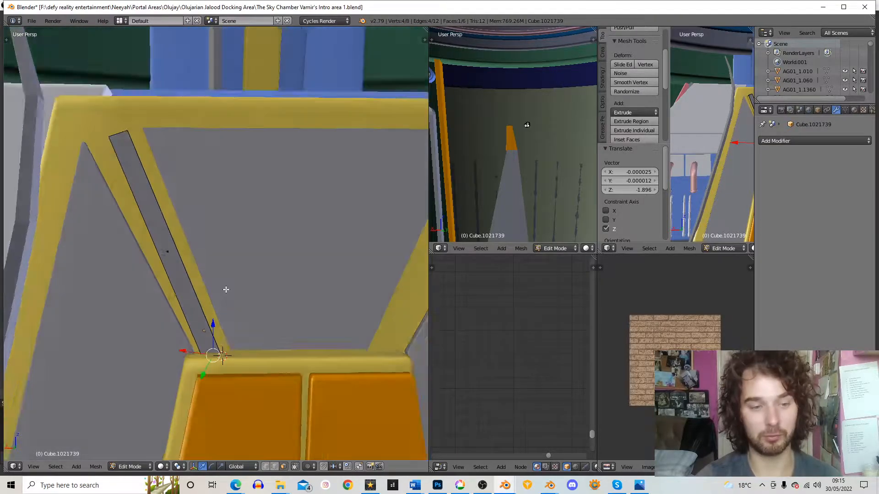
{"action": "key", "text": "g"}
{"action": "key", "text": "x"}
{"action": "left_click", "coordinate": [234, 288]}
{"action": "key", "text": "Tab"}
{"action": "scroll", "coordinate": [238, 221], "scroll_direction": "down", "scroll_amount": 3}
{"action": "key", "text": "Tab"}
{"action": "key", "text": "g"}
{"action": "key", "text": "x"}
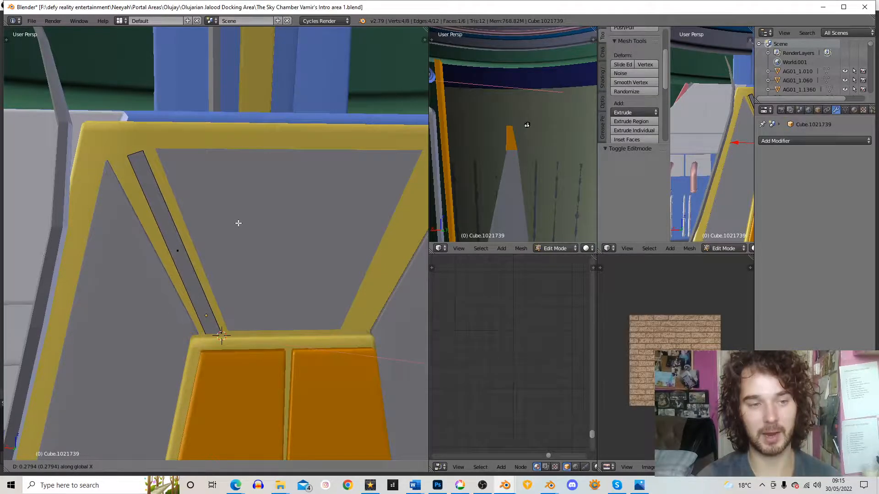
{"action": "left_click", "coordinate": [238, 223]}
{"action": "middle_click_drag", "start_coordinate": [204, 237], "coordinate": [223, 249]}
{"action": "middle_click_drag", "start_coordinate": [220, 211], "coordinate": [213, 272]}
{"action": "key", "text": "Tab"}
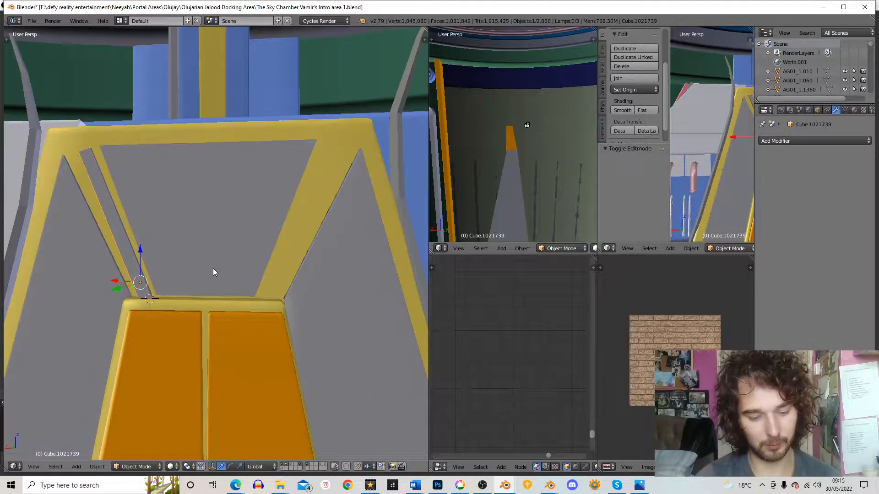
Step: Make a linked duplicate of the grey strip, offset -14.527 units along X, and mirror it along the global X axis
{"action": "key", "text": "alt+d"}
{"action": "key", "text": "x"}
{"action": "left_click", "coordinate": [312, 268]}
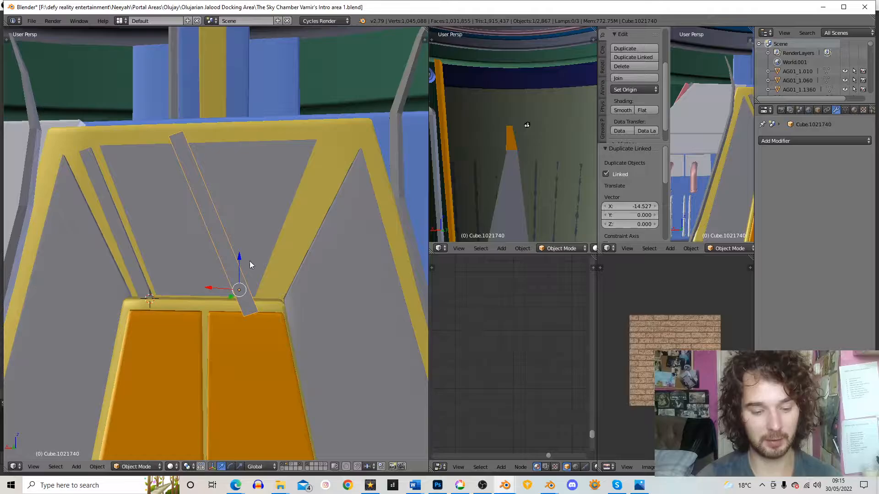
{"action": "key", "text": "t"}
{"action": "left_click", "coordinate": [26, 76]}
{"action": "key", "text": "x"}
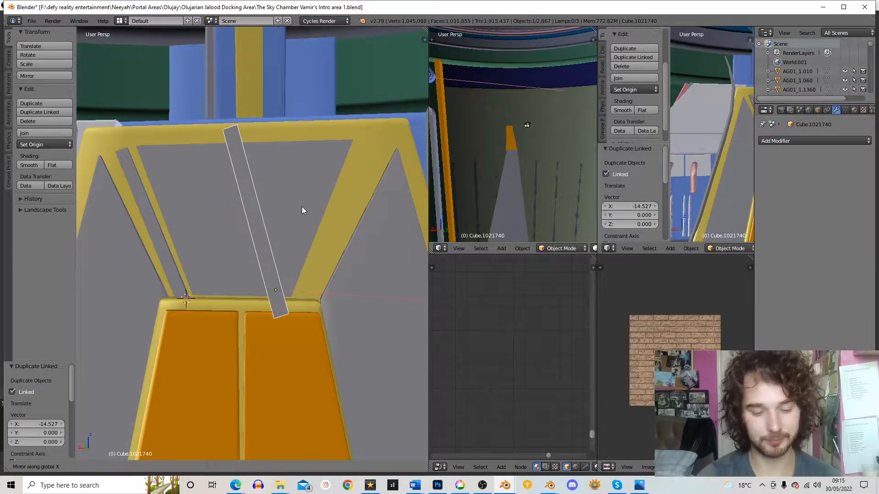
{"action": "left_click", "coordinate": [302, 211]}
Step: Rotate the duplicated strip about its local X axis and -38.1° about its local Y axis to lean along the right slanted yellow band
{"action": "key", "text": "r"}
{"action": "key", "text": "x"}
{"action": "key", "text": "x"}
{"action": "left_click", "coordinate": [378, 227]}
{"action": "key", "text": "r"}
{"action": "key", "text": "z"}
{"action": "key", "text": "z"}
{"action": "right_click", "coordinate": [397, 270]}
{"action": "key", "text": "r"}
{"action": "key", "text": "y"}
{"action": "key", "text": "y"}
{"action": "left_click", "coordinate": [406, 318]}
{"action": "middle_click_drag", "start_coordinate": [406, 317], "coordinate": [278, 293]}
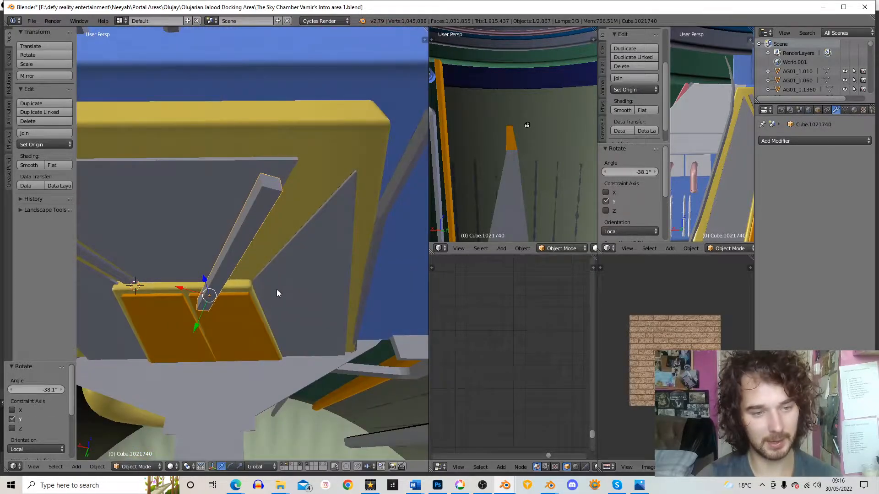
Step: Move the duplicated strip -5.512 units along the global Y axis and position it along X over the right slanted yellow band
{"action": "key", "text": "g"}
{"action": "key", "text": "x"}
{"action": "left_click", "coordinate": [329, 277]}
{"action": "key", "text": "g"}
{"action": "key", "text": "y"}
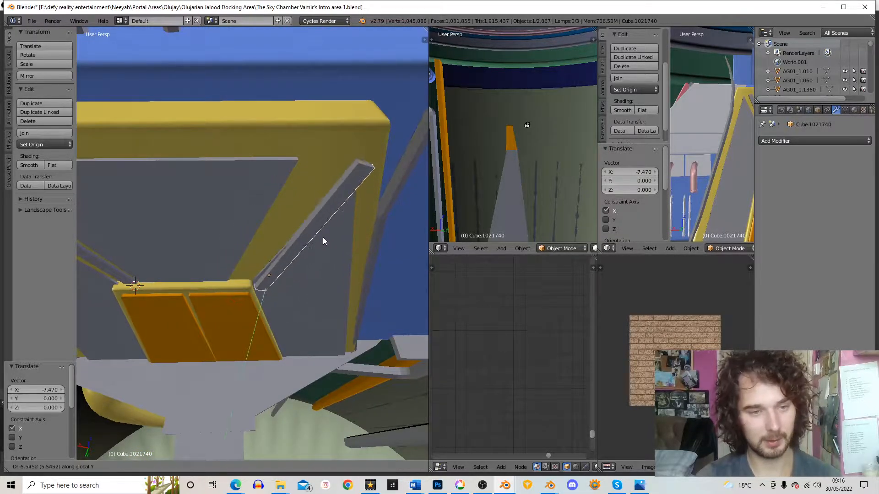
{"action": "left_click", "coordinate": [320, 238]}
{"action": "key", "text": "g"}
{"action": "key", "text": "x"}
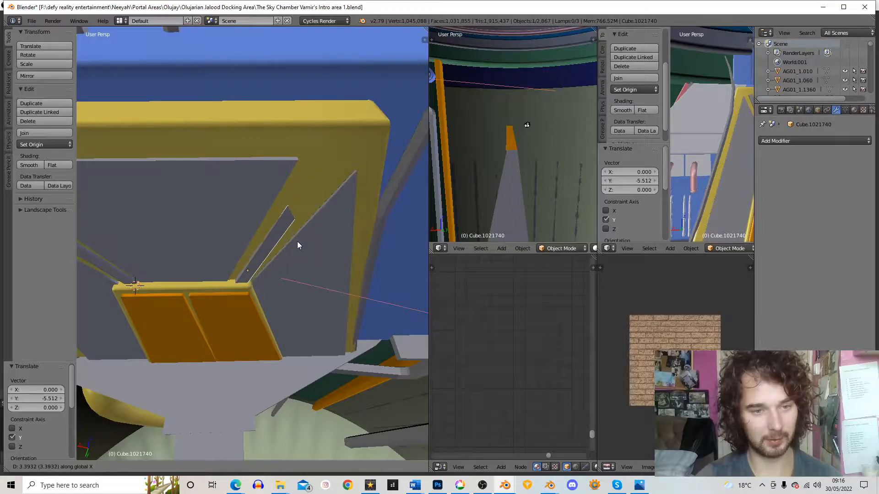
{"action": "left_click", "coordinate": [297, 241]}
Step: Rotate the right grey strip 2.01° in the view plane and move it 0.582 units along the global X axis
{"action": "middle_click_drag", "start_coordinate": [298, 241], "coordinate": [367, 219]}
{"action": "key", "text": "r"}
{"action": "left_click", "coordinate": [347, 200]}
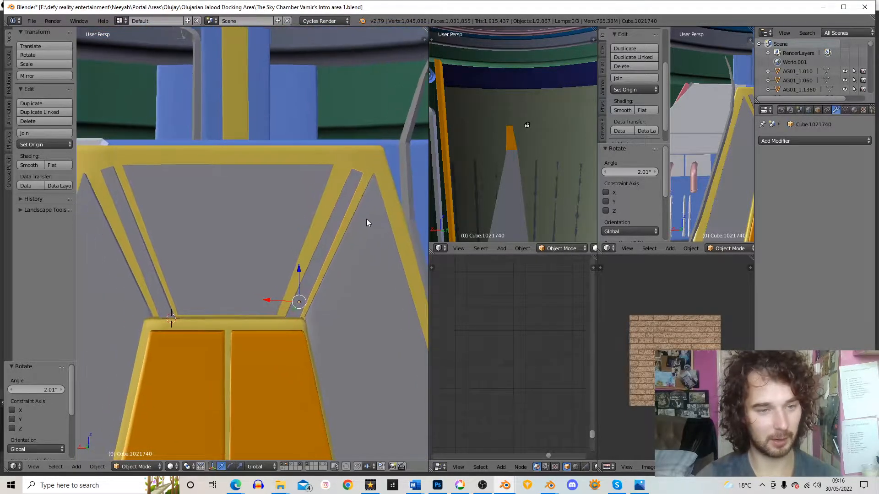
{"action": "key", "text": "g"}
{"action": "key", "text": "x"}
{"action": "left_click", "coordinate": [359, 217]}
Step: Rotate the right grey strip -1.66° around the global Z axis to sit flush with the yellow panel
{"action": "mouse_move", "coordinate": [359, 217]}
{"action": "middle_mouse_down"}
{"action": "mouse_move", "coordinate": [309, 231]}
{"action": "mouse_move", "coordinate": [375, 224]}
{"action": "middle_mouse_up"}
{"action": "key", "text": "r"}
{"action": "key", "text": "z"}
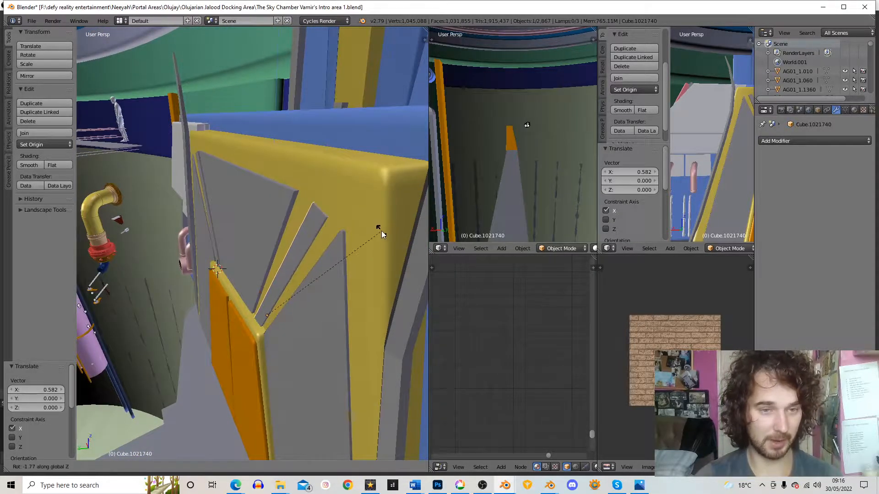
{"action": "left_click", "coordinate": [381, 231]}
{"action": "middle_click_drag", "start_coordinate": [338, 246], "coordinate": [348, 217]}
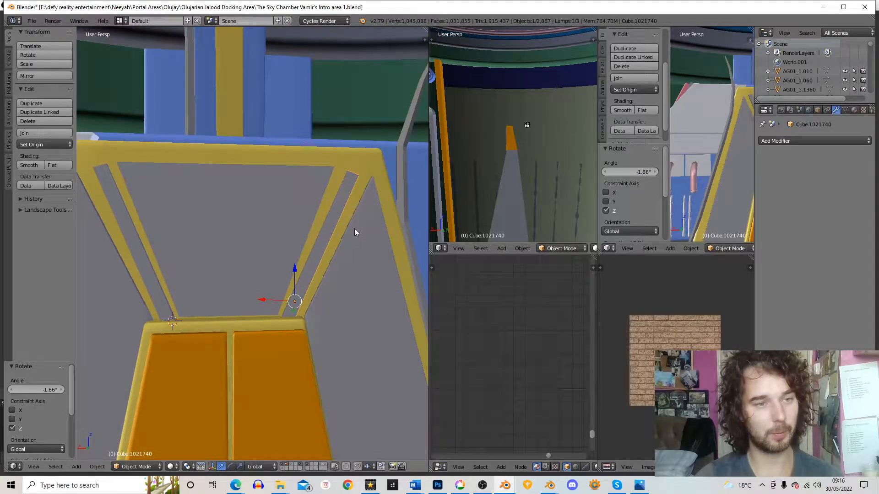
Step: Rotate the right grey strip 0.208° around its local Y axis
{"action": "middle_click_drag", "start_coordinate": [351, 225], "coordinate": [367, 208]}
{"action": "key", "text": "r"}
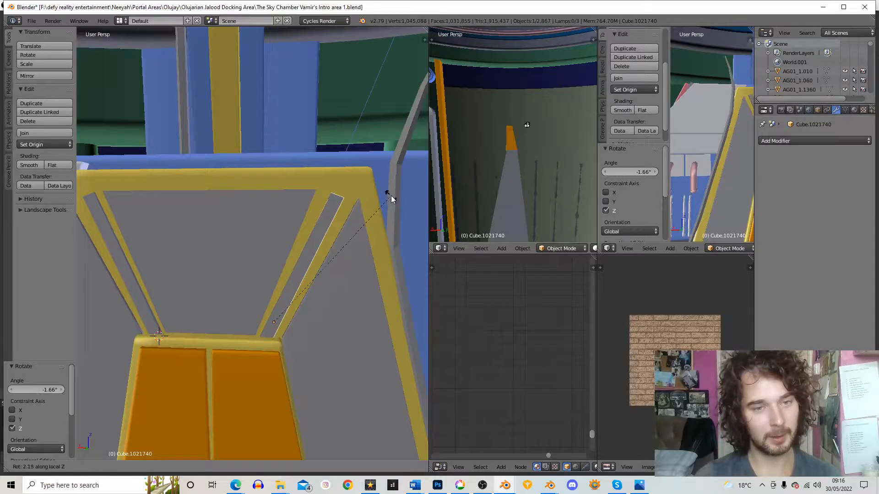
{"action": "right_click", "coordinate": [389, 189]}
{"action": "key", "text": "r"}
{"action": "key", "text": "y"}
{"action": "key", "text": "y"}
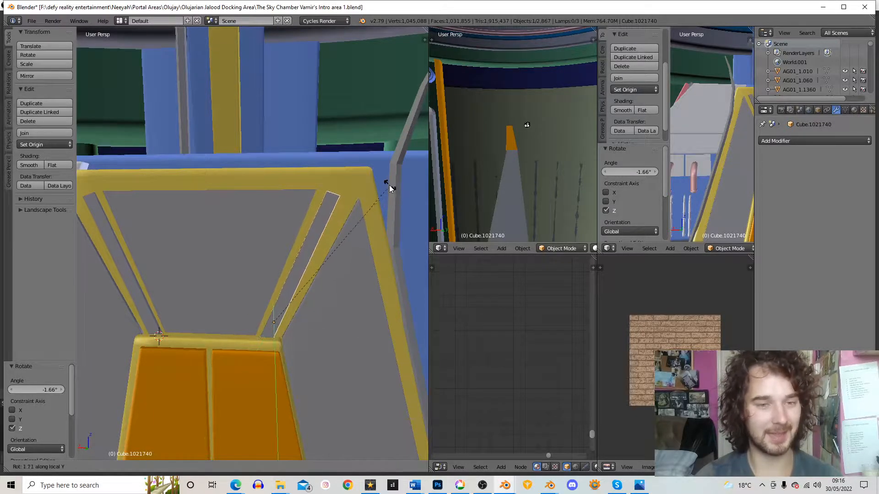
{"action": "left_click", "coordinate": [396, 184]}
Step: Fine-tune the right grey strip's tilt around its local Y axis by -0.14° and 1.81°, and deselect it
{"action": "middle_click_drag", "start_coordinate": [397, 183], "coordinate": [337, 263]}
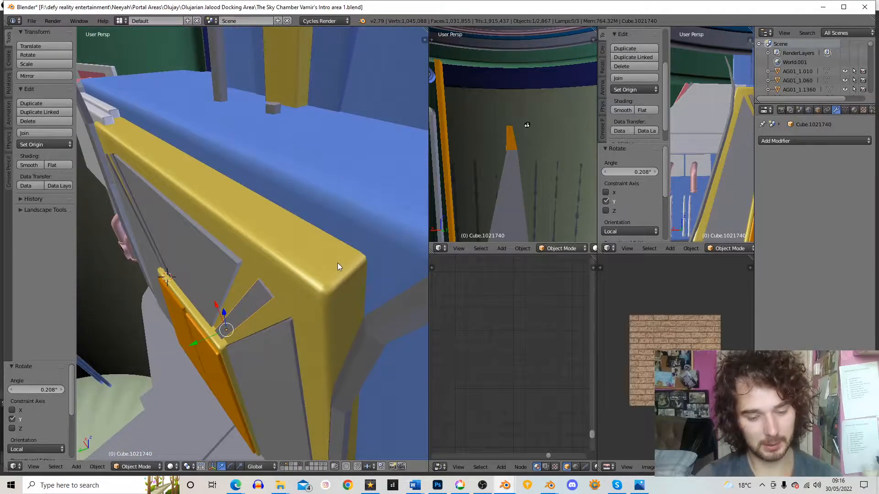
{"action": "key", "text": "r"}
{"action": "key", "text": "y"}
{"action": "key", "text": "y"}
{"action": "left_click", "coordinate": [335, 265]}
{"action": "middle_click_drag", "start_coordinate": [334, 265], "coordinate": [369, 262]}
{"action": "key", "text": "r"}
{"action": "key", "text": "y"}
{"action": "key", "text": "y"}
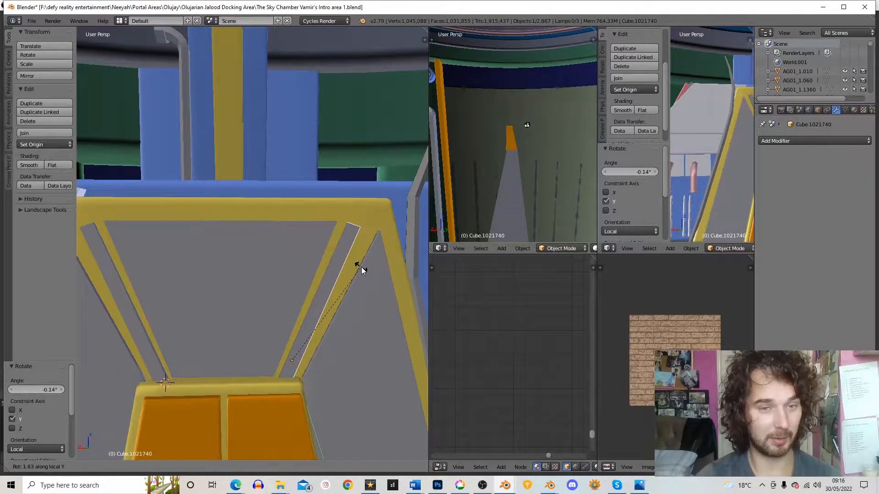
{"action": "left_click", "coordinate": [361, 267]}
{"action": "middle_click_drag", "start_coordinate": [361, 267], "coordinate": [345, 249]}
{"action": "key", "text": "a"}
{"action": "middle_click_drag", "start_coordinate": [294, 379], "coordinate": [329, 296], "text": "shift"}
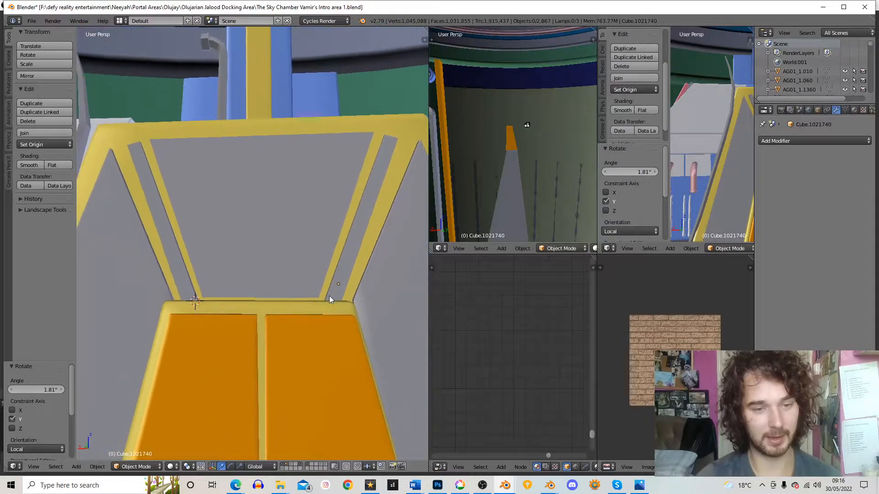
{"action": "middle_click_drag", "start_coordinate": [344, 238], "coordinate": [339, 229], "text": "shift"}
{"action": "scroll", "coordinate": [338, 230], "scroll_direction": "down", "scroll_amount": 2}
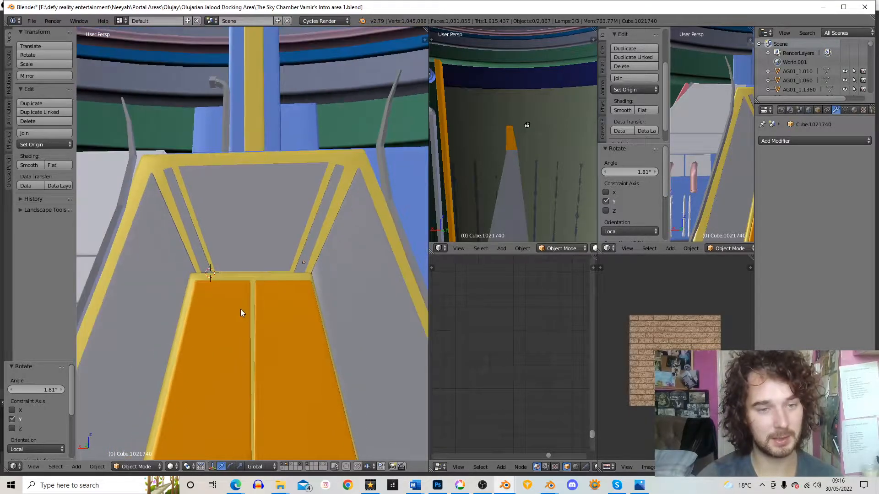
Step: Add seven lengthwise loop cuts to the grey side panel right of the doors, plus a further set of loop cuts across it
{"action": "middle_click_drag", "start_coordinate": [270, 268], "coordinate": [262, 248]}
{"action": "right_click", "coordinate": [326, 263]}
{"action": "scroll", "coordinate": [326, 261], "scroll_direction": "up", "scroll_amount": 1}
{"action": "key", "text": "Tab"}
{"action": "key", "text": "ctrl+r"}
{"action": "scroll", "coordinate": [255, 241], "scroll_direction": "up", "scroll_amount": 6}
{"action": "left_click", "coordinate": [255, 237]}
{"action": "right_click", "coordinate": [255, 237]}
{"action": "key", "text": "ctrl+r"}
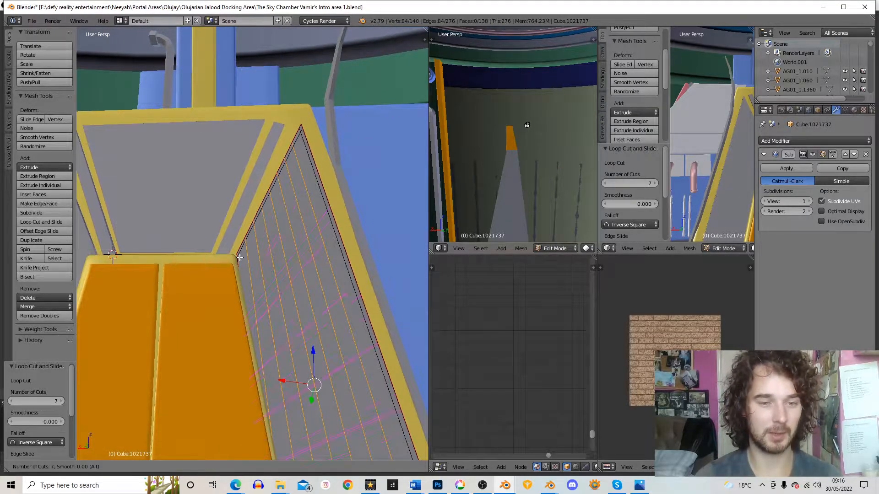
{"action": "scroll", "coordinate": [240, 257], "scroll_direction": "up", "scroll_amount": 1}
{"action": "left_click", "coordinate": [239, 258]}
{"action": "right_click", "coordinate": [239, 258]}
{"action": "middle_click_drag", "start_coordinate": [240, 258], "coordinate": [313, 231], "text": "shift"}
{"action": "key", "text": "Tab"}
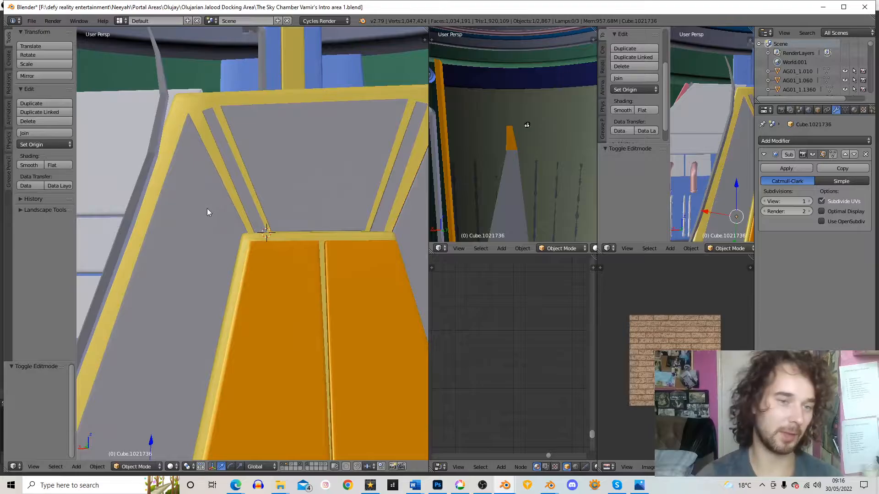
Step: Select the grey side panel left of the doors and inspect its mesh
{"action": "right_click", "coordinate": [200, 219]}
{"action": "key", "text": "Tab"}
{"action": "key", "text": "Tab"}
{"action": "scroll", "coordinate": [221, 205], "scroll_direction": "down", "scroll_amount": 4}
{"action": "middle_click_drag", "start_coordinate": [336, 216], "coordinate": [317, 196]}
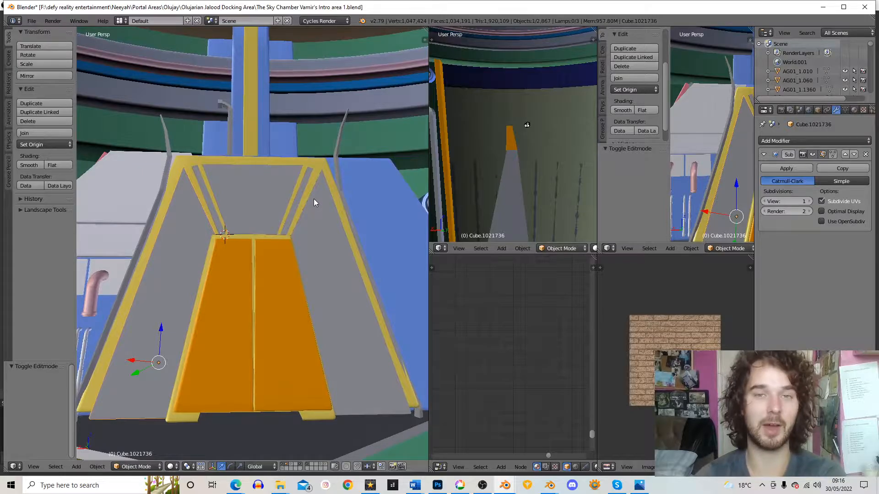
Step: Add a new cube at the top edge of the grey trapezoid panel and rotate it around the global Z axis
{"action": "middle_click_drag", "start_coordinate": [286, 208], "coordinate": [292, 214]}
{"action": "right_click", "coordinate": [179, 193]}
{"action": "middle_click_drag", "start_coordinate": [241, 204], "coordinate": [259, 199]}
{"action": "left_click", "coordinate": [261, 186]}
{"action": "key", "text": "shift+a"}
{"action": "mouse_move", "coordinate": [259, 200]}
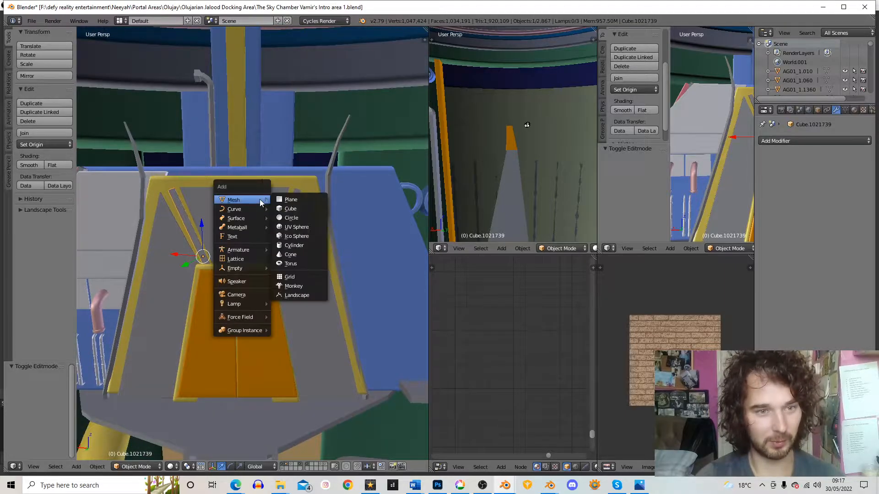
{"action": "left_click", "coordinate": [295, 209]}
{"action": "middle_click_drag", "start_coordinate": [293, 165], "coordinate": [336, 218]}
{"action": "key", "text": "r"}
{"action": "key", "text": "z"}
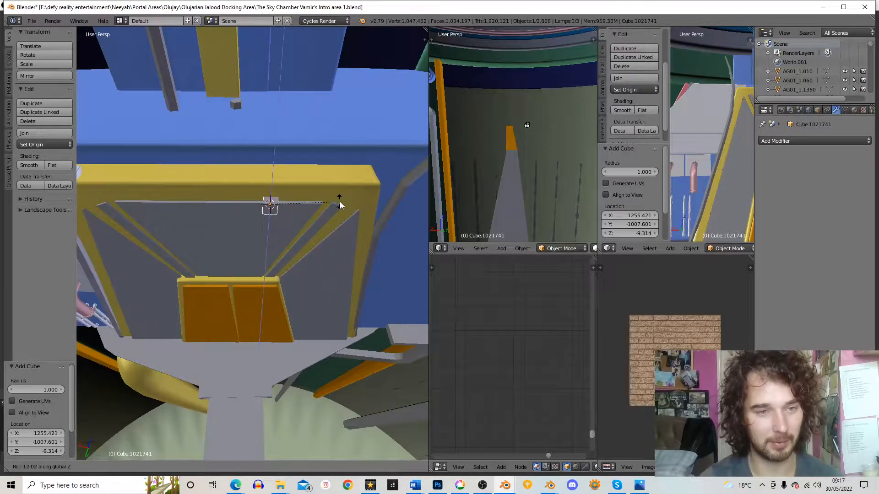
{"action": "left_click", "coordinate": [340, 202]}
Step: Move the new cube up onto the yellow frame's top edge and stretch it along its X axis into a long bar
{"action": "middle_click_drag", "start_coordinate": [291, 264], "coordinate": [286, 198]}
{"action": "key", "text": "g"}
{"action": "left_click", "coordinate": [290, 186]}
{"action": "key", "text": "Tab"}
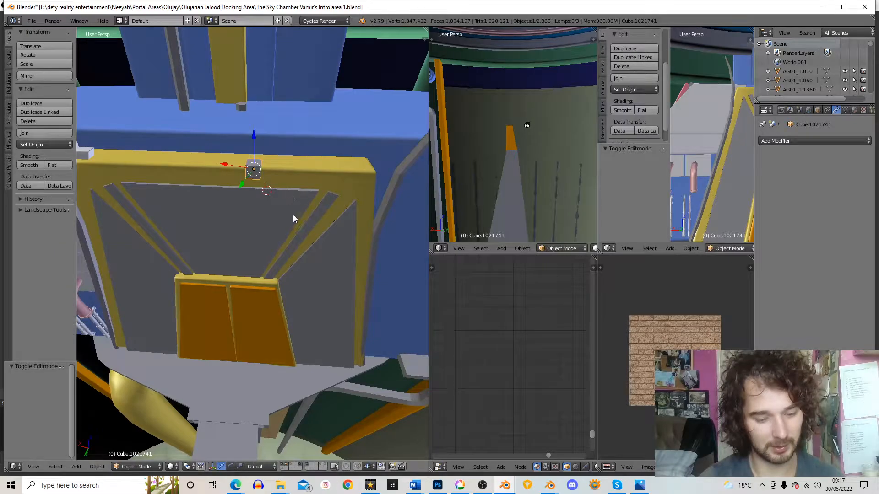
{"action": "key", "text": "s"}
{"action": "key", "text": "x"}
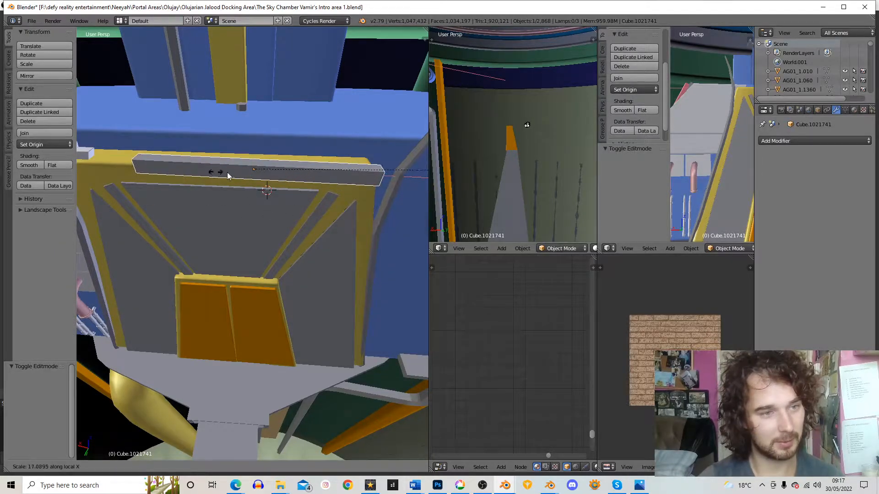
{"action": "left_click", "coordinate": [309, 193]}
Step: Rotate the top bar 1.08° around global Z and shift it 5.736 along the X axis
{"action": "middle_click_drag", "start_coordinate": [308, 195], "coordinate": [380, 249]}
{"action": "key", "text": "r"}
{"action": "key", "text": "z"}
{"action": "left_click", "coordinate": [371, 246]}
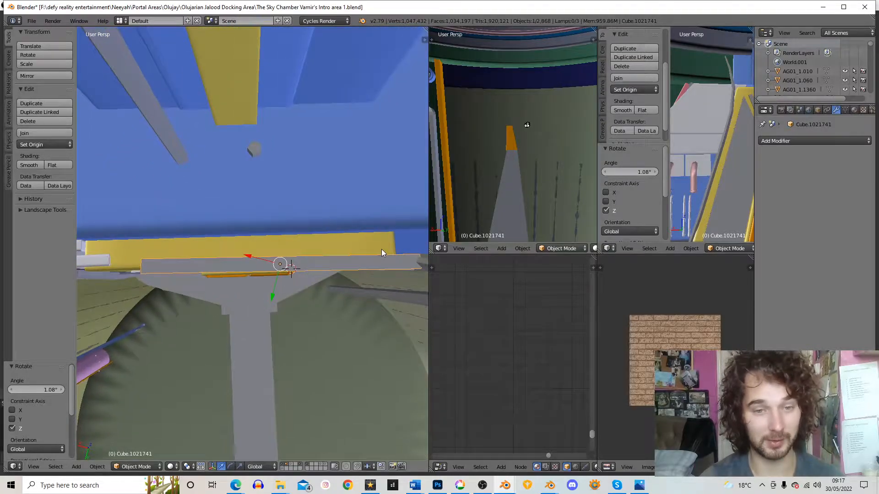
{"action": "key", "text": "g"}
{"action": "key", "text": "x"}
{"action": "left_click", "coordinate": [343, 246]}
Step: Lengthen the top bar by a factor of 1.162 along its local X axis and rotate it 0.748° around global Z
{"action": "middle_click_drag", "start_coordinate": [342, 246], "coordinate": [342, 161]}
{"action": "key", "text": "s"}
{"action": "key", "text": "x"}
{"action": "key", "text": "x"}
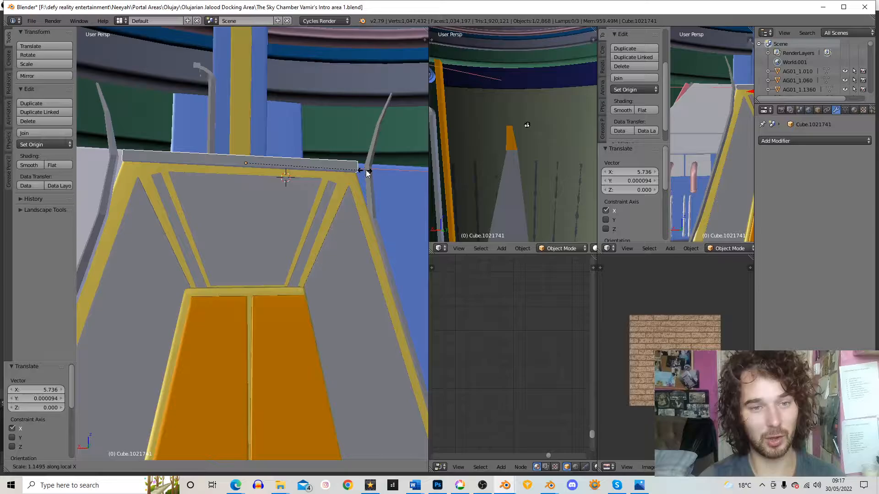
{"action": "left_click", "coordinate": [366, 169]}
{"action": "middle_click_drag", "start_coordinate": [362, 205], "coordinate": [403, 213]}
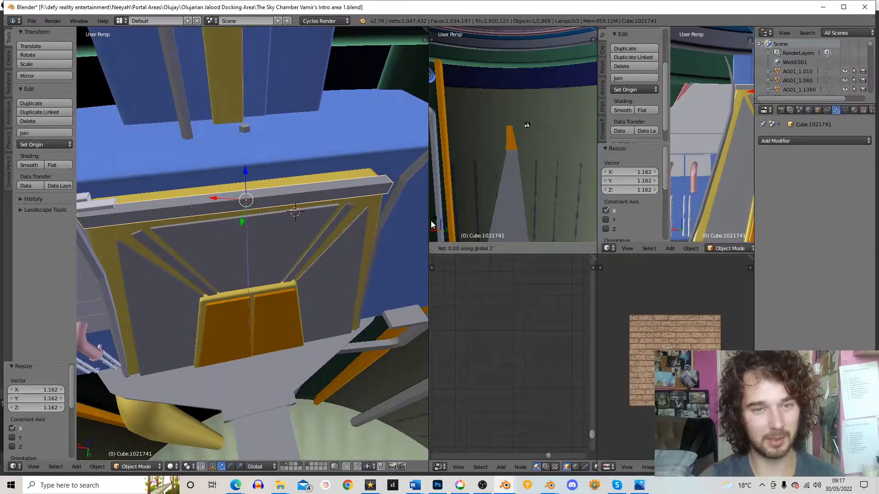
{"action": "key", "text": "r"}
{"action": "key", "text": "z"}
{"action": "left_click", "coordinate": [408, 218]}
Step: Flatten the top bar by scaling it 0.858 along the Z axis
{"action": "middle_click_drag", "start_coordinate": [406, 219], "coordinate": [306, 174]}
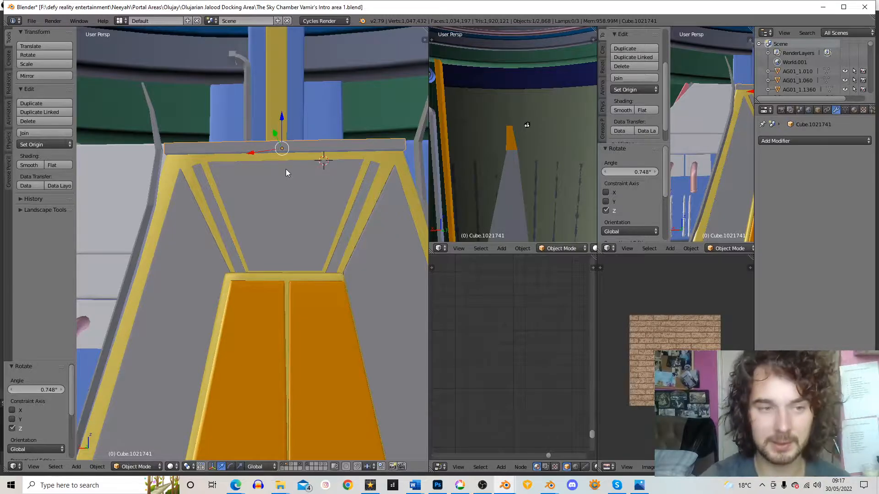
{"action": "middle_click_drag", "start_coordinate": [358, 149], "coordinate": [358, 194]}
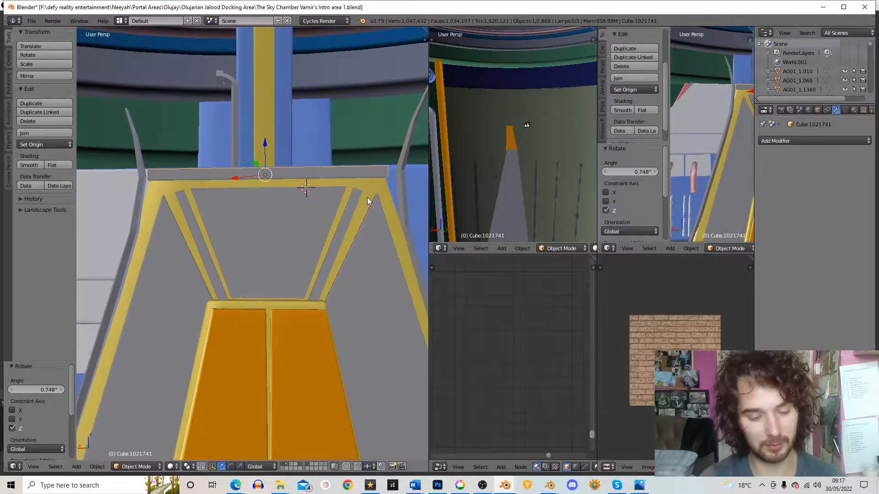
{"action": "key", "text": "s"}
{"action": "key", "text": "z"}
{"action": "left_click", "coordinate": [353, 194]}
{"action": "middle_click_drag", "start_coordinate": [337, 185], "coordinate": [296, 162]}
{"action": "right_click", "coordinate": [333, 170]}
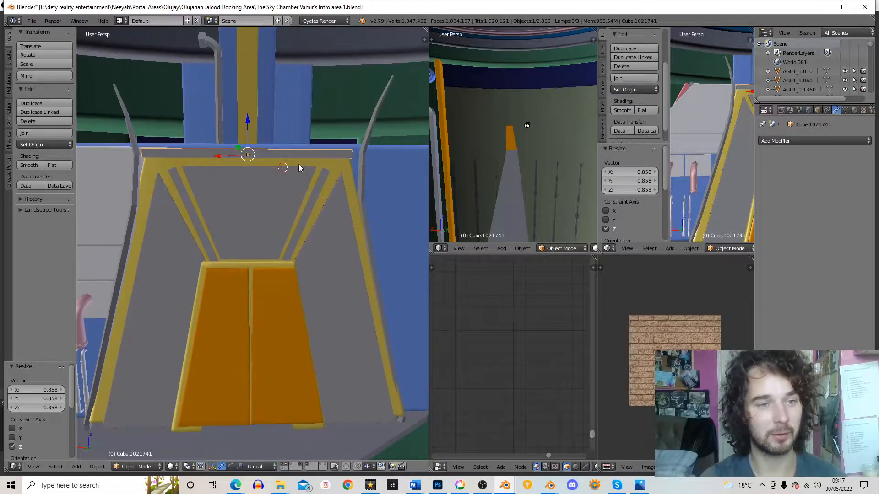
Step: Duplicate the top bar straight down along global Z and rescale the copy
{"action": "mouse_move", "coordinate": [293, 166]}
{"action": "middle_mouse_down"}
{"action": "mouse_move", "coordinate": [303, 164]}
{"action": "mouse_move", "coordinate": [300, 179]}
{"action": "middle_mouse_up"}
{"action": "key", "text": "shift+d"}
{"action": "key", "text": "z"}
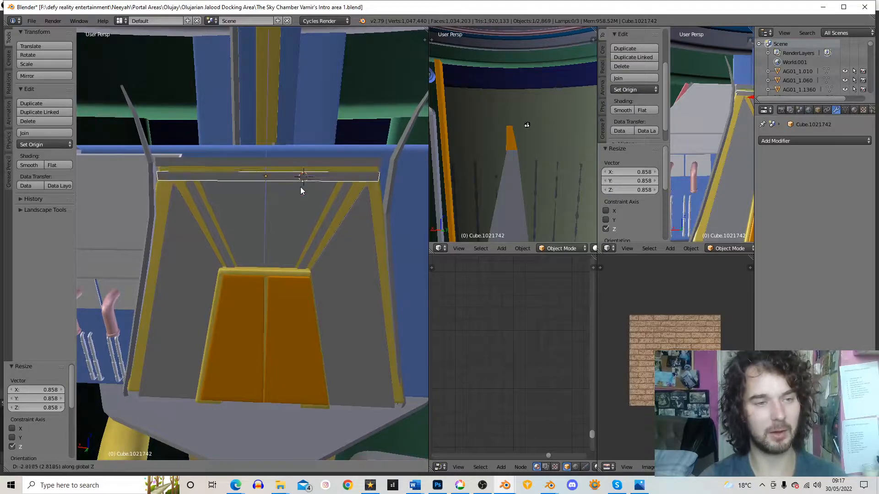
{"action": "left_click", "coordinate": [304, 182]}
{"action": "middle_click_drag", "start_coordinate": [383, 196], "coordinate": [356, 191]}
{"action": "scroll", "coordinate": [397, 217], "scroll_direction": "up", "scroll_amount": 2}
{"action": "key", "text": "s"}
{"action": "left_click", "coordinate": [390, 219]}
Step: Reposition the duplicated bar along the global Y axis against the yellow frame
{"action": "key", "text": "g"}
{"action": "key", "text": "x"}
{"action": "key", "text": "x"}
{"action": "right_click", "coordinate": [364, 196]}
{"action": "key", "text": "g"}
{"action": "key", "text": "y"}
{"action": "left_click", "coordinate": [361, 194]}
Step: Scale the duplicated bar along the Z axis and move it -0.065 along global Z
{"action": "middle_click_drag", "start_coordinate": [361, 195], "coordinate": [301, 194]}
{"action": "key", "text": "s"}
{"action": "right_click", "coordinate": [335, 226]}
{"action": "key", "text": "s"}
{"action": "key", "text": "y"}
{"action": "key", "text": "z"}
{"action": "left_click", "coordinate": [326, 218]}
{"action": "key", "text": "g"}
{"action": "key", "text": "z"}
{"action": "left_click", "coordinate": [317, 212]}
{"action": "scroll", "coordinate": [288, 213], "scroll_direction": "down", "scroll_amount": 3}
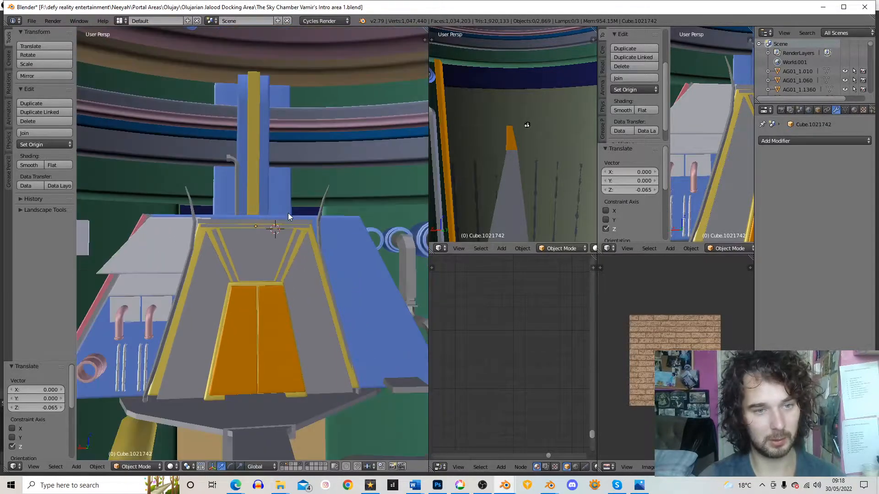
Step: Scale the strip at the lower edge of the pale plate left of the doors by 0.780 along local X and move it -3.191 along that axis
{"action": "scroll", "coordinate": [287, 213], "scroll_direction": "down", "scroll_amount": 3}
{"action": "middle_click_drag", "start_coordinate": [285, 189], "coordinate": [246, 194], "text": "shift"}
{"action": "scroll", "coordinate": [274, 185], "scroll_direction": "up", "scroll_amount": 4}
{"action": "middle_click_drag", "start_coordinate": [159, 200], "coordinate": [178, 190], "text": "shift"}
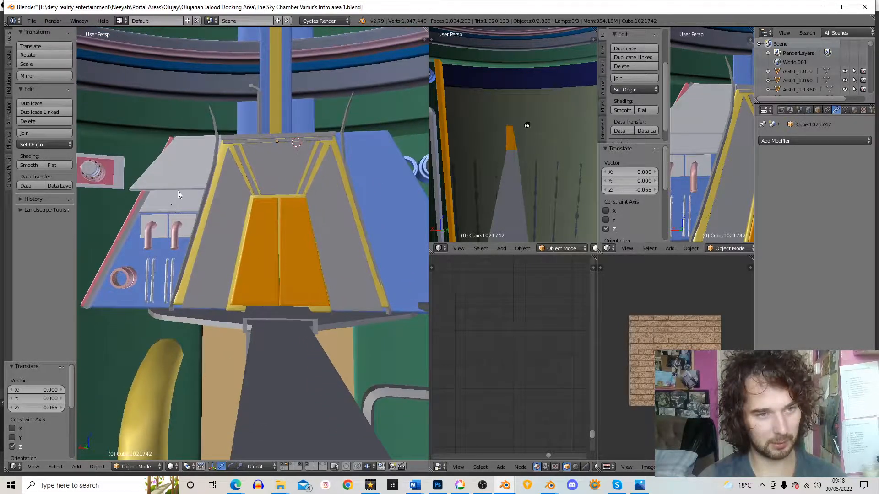
{"action": "right_click", "coordinate": [200, 173]}
{"action": "middle_click_drag", "start_coordinate": [267, 188], "coordinate": [254, 201], "text": "shift"}
{"action": "key", "text": "s"}
{"action": "key", "text": "x"}
{"action": "key", "text": "x"}
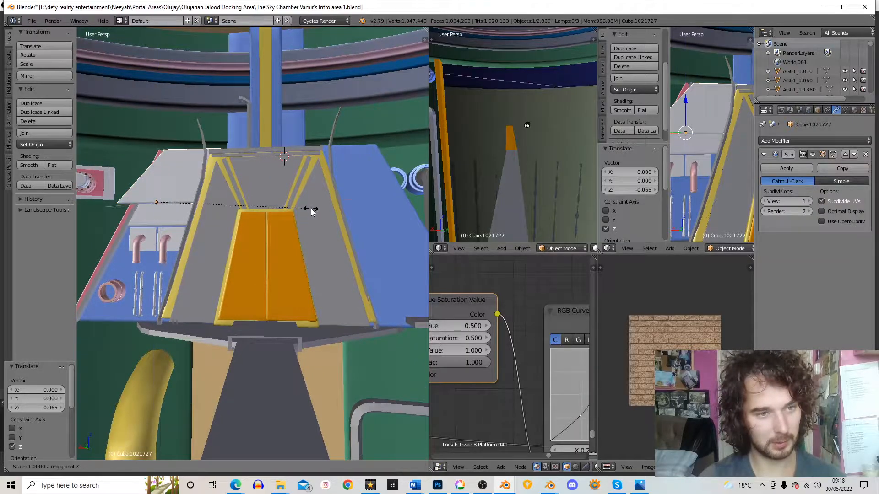
{"action": "left_click", "coordinate": [278, 209]}
{"action": "key", "text": "g"}
{"action": "key", "text": "x"}
{"action": "key", "text": "x"}
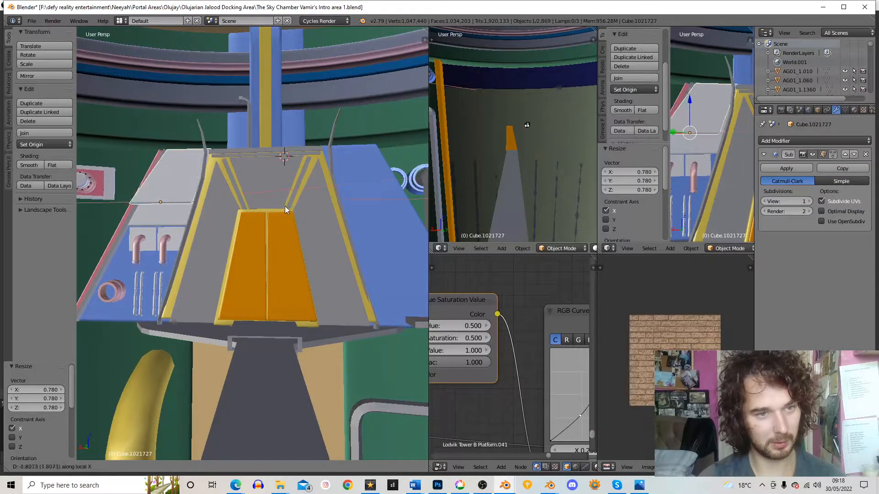
{"action": "left_click", "coordinate": [285, 206]}
{"action": "middle_click_drag", "start_coordinate": [154, 195], "coordinate": [205, 186], "text": "shift"}
{"action": "scroll", "coordinate": [205, 186], "scroll_direction": "up", "scroll_amount": 1}
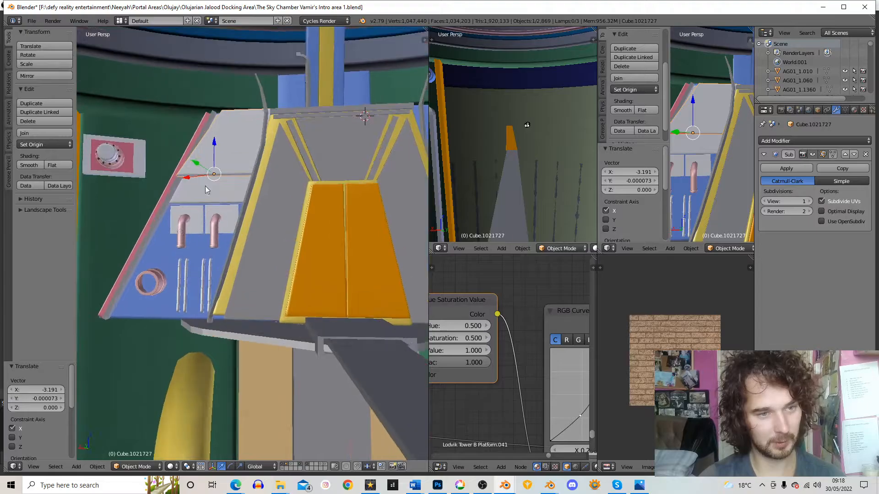
{"action": "left_click", "coordinate": [149, 288]}
{"action": "key", "text": "shift+a"}
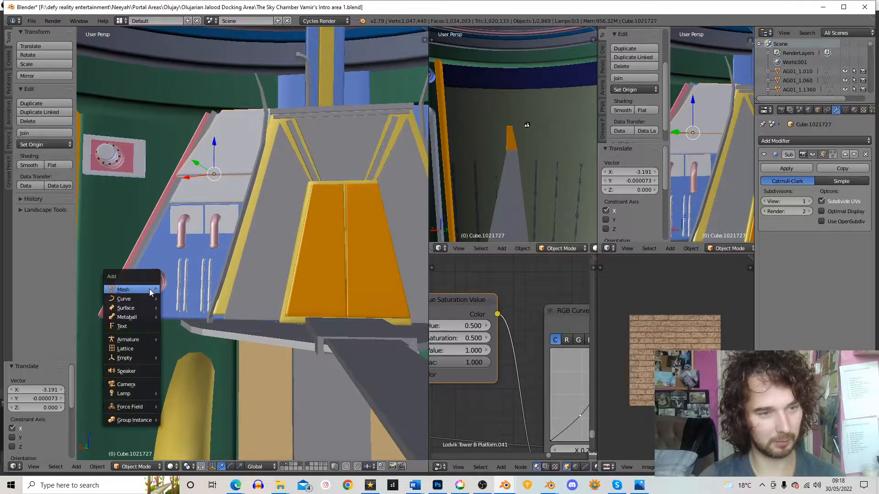
{"action": "scroll", "coordinate": [249, 249], "scroll_direction": "down", "scroll_amount": 4}
Step: Select all parts of the red dial box on the green wall with circle select
{"action": "mouse_move", "coordinate": [249, 248]}
{"action": "middle_mouse_down"}
{"action": "mouse_move", "coordinate": [187, 216]}
{"action": "mouse_move", "coordinate": [285, 207]}
{"action": "mouse_move", "coordinate": [255, 255]}
{"action": "middle_mouse_up"}
{"action": "scroll", "coordinate": [255, 255], "scroll_direction": "up", "scroll_amount": 2}
{"action": "key", "text": "c"}
{"action": "right_click", "coordinate": [215, 233]}
{"action": "scroll", "coordinate": [215, 233], "scroll_direction": "down", "scroll_amount": 4}
{"action": "middle_click_drag", "start_coordinate": [225, 219], "coordinate": [313, 239]}
{"action": "key", "text": "g"}
{"action": "right_click", "coordinate": [259, 270]}
{"action": "key", "text": "c"}
{"action": "middle_click", "coordinate": [298, 256]}
{"action": "right_click", "coordinate": [301, 250]}
{"action": "key", "text": "g"}
{"action": "right_click", "coordinate": [260, 259]}
Step: Lower the selected dial box by -84.690 along global Z so it sits below the blue wing
{"action": "middle_click_drag", "start_coordinate": [260, 259], "coordinate": [266, 203]}
{"action": "scroll", "coordinate": [320, 232], "scroll_direction": "down", "scroll_amount": 5}
{"action": "scroll", "coordinate": [259, 206], "scroll_direction": "up", "scroll_amount": 4}
{"action": "key", "text": "g"}
{"action": "key", "text": "z"}
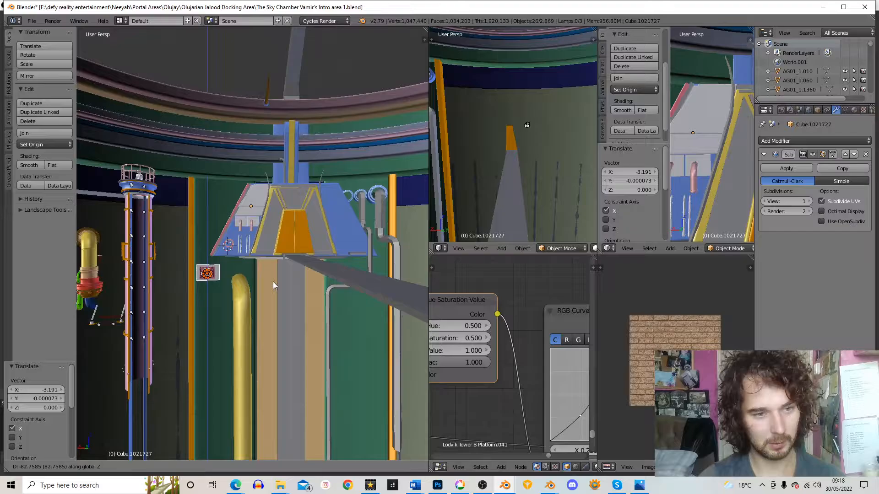
{"action": "left_click", "coordinate": [273, 284]}
Step: Move the dial box to the green wall beneath the blue wing right of the doors and rotate it -20.6° around global Z
{"action": "middle_click_drag", "start_coordinate": [273, 284], "coordinate": [237, 253]}
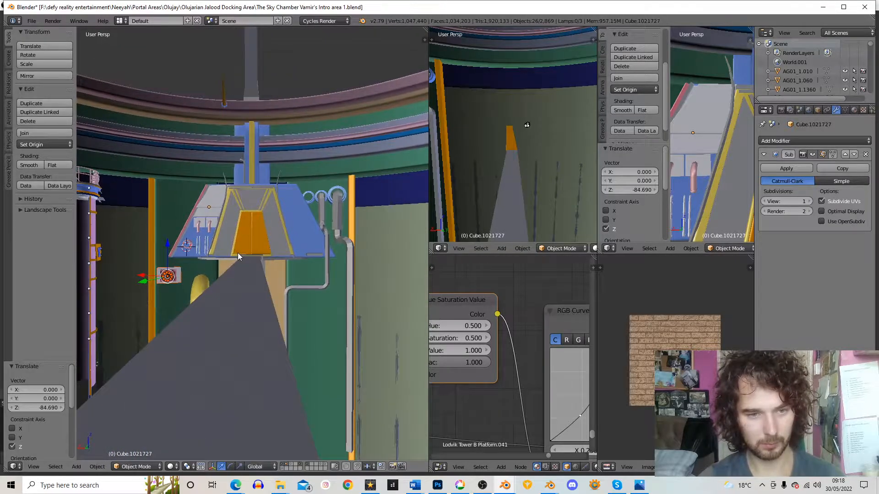
{"action": "key", "text": "g"}
{"action": "left_click", "coordinate": [375, 251]}
{"action": "key", "text": "r"}
{"action": "key", "text": "z"}
{"action": "left_click", "coordinate": [376, 275]}
Step: Move the dial box -4.244 along the X axis and -6.938 along the Y axis towards the green wall
{"action": "mouse_move", "coordinate": [376, 276]}
{"action": "middle_mouse_down"}
{"action": "mouse_move", "coordinate": [360, 263]}
{"action": "mouse_move", "coordinate": [369, 265]}
{"action": "middle_mouse_up"}
{"action": "key", "text": "KP_Decimal"}
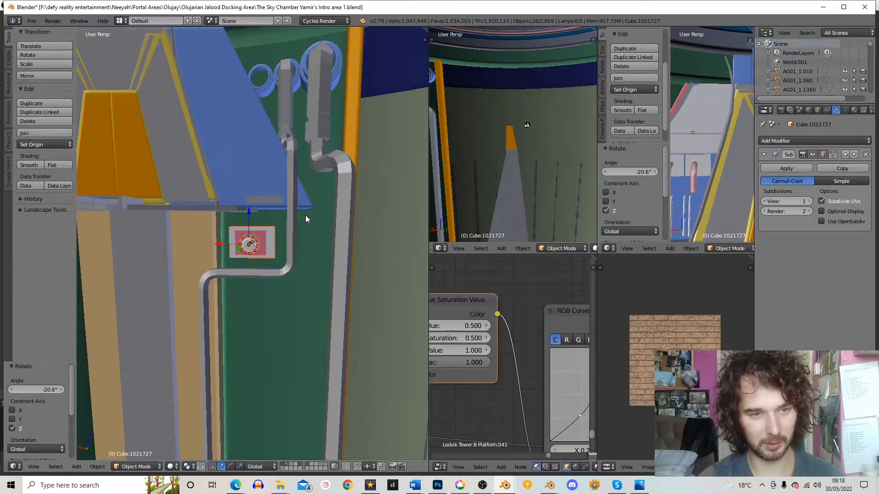
{"action": "key", "text": "g"}
{"action": "key", "text": "x"}
{"action": "key", "text": "y"}
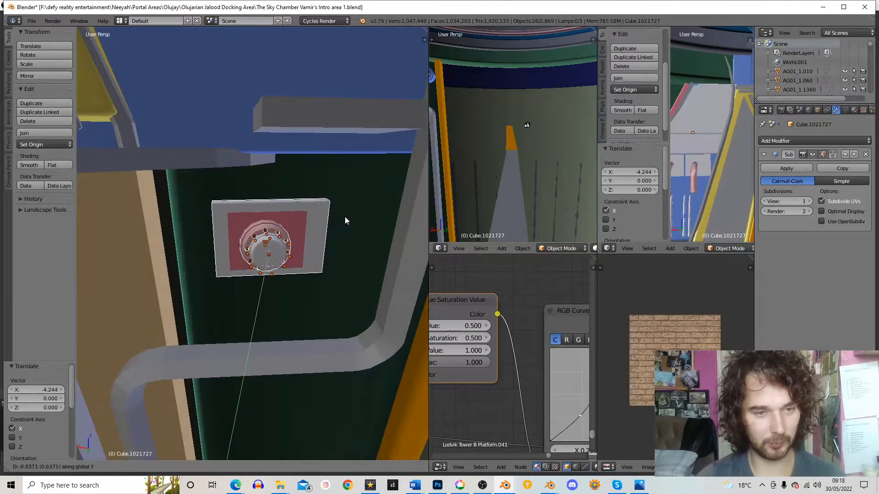
{"action": "left_click", "coordinate": [341, 205]}
Step: Adjust the dial box's rotation around Z and enlarge it by a factor of 1.243
{"action": "key", "text": "r"}
{"action": "key", "text": "z"}
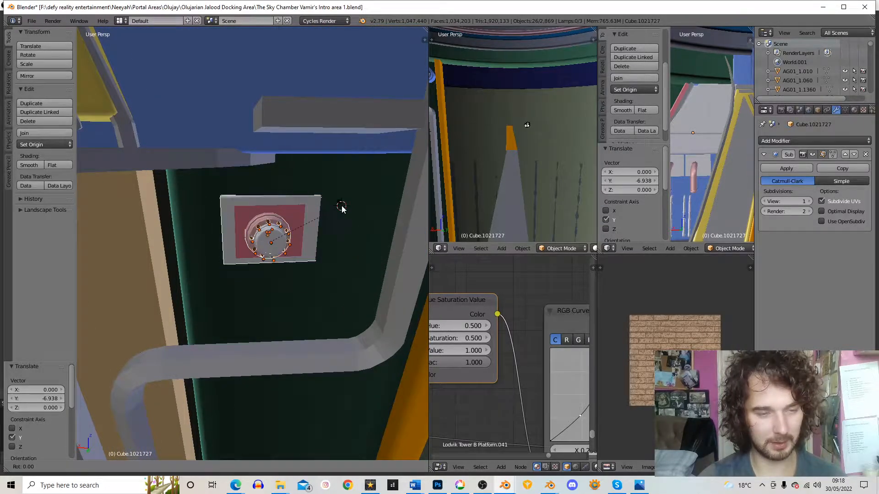
{"action": "left_click", "coordinate": [339, 213]}
{"action": "middle_click_drag", "start_coordinate": [338, 213], "coordinate": [369, 211]}
{"action": "key", "text": "s"}
{"action": "left_click", "coordinate": [353, 190]}
Step: Rotate the dial box slightly around global Z to follow the wall and move it -0.406 along the X axis
{"action": "key", "text": "r"}
{"action": "key", "text": "z"}
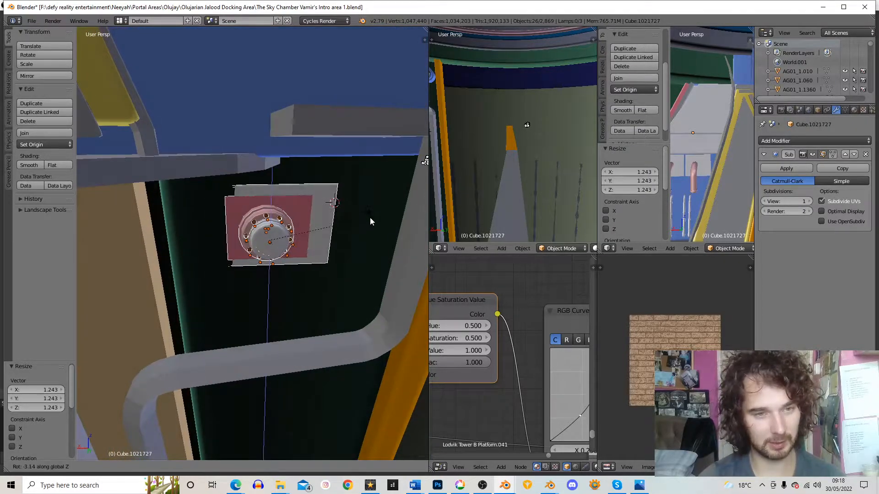
{"action": "left_click", "coordinate": [370, 212]}
{"action": "key", "text": "g"}
{"action": "key", "text": "x"}
{"action": "left_click", "coordinate": [371, 214]}
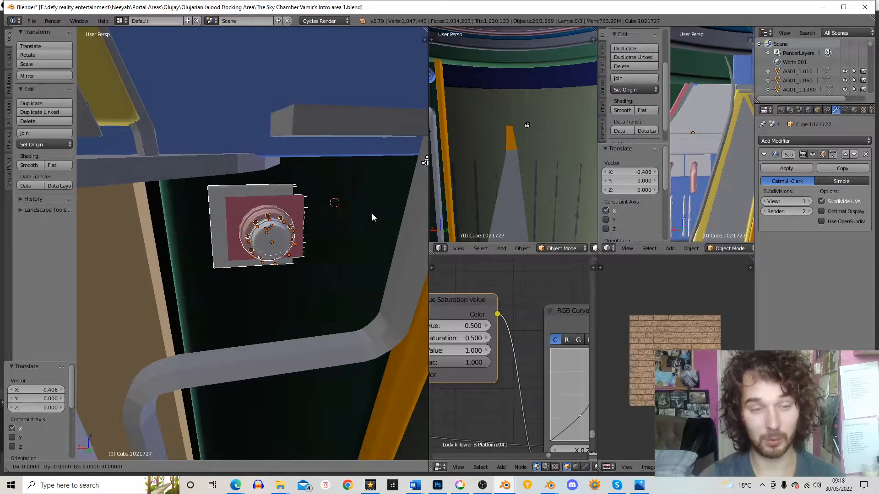
Step: Shift the dial box along the Y axis and rotate it -1.43° around global Z
{"action": "key", "text": "g"}
{"action": "key", "text": "y"}
{"action": "left_click", "coordinate": [372, 216]}
{"action": "key", "text": "r"}
{"action": "key", "text": "z"}
{"action": "left_click", "coordinate": [372, 218]}
Step: Deselect the dial box parts and check the scene through the camera view
{"action": "scroll", "coordinate": [350, 209], "scroll_direction": "down", "scroll_amount": 3}
{"action": "key", "text": "c"}
{"action": "mouse_move", "coordinate": [349, 208]}
{"action": "middle_mouse_down"}
{"action": "mouse_move", "coordinate": [279, 243]}
{"action": "mouse_move", "coordinate": [285, 222]}
{"action": "mouse_move", "coordinate": [255, 214]}
{"action": "middle_mouse_up"}
{"action": "middle_click", "coordinate": [279, 244]}
{"action": "key", "text": "Escape"}
{"action": "scroll", "coordinate": [260, 229], "scroll_direction": "down", "scroll_amount": 10}
{"action": "key", "text": "KP_0"}
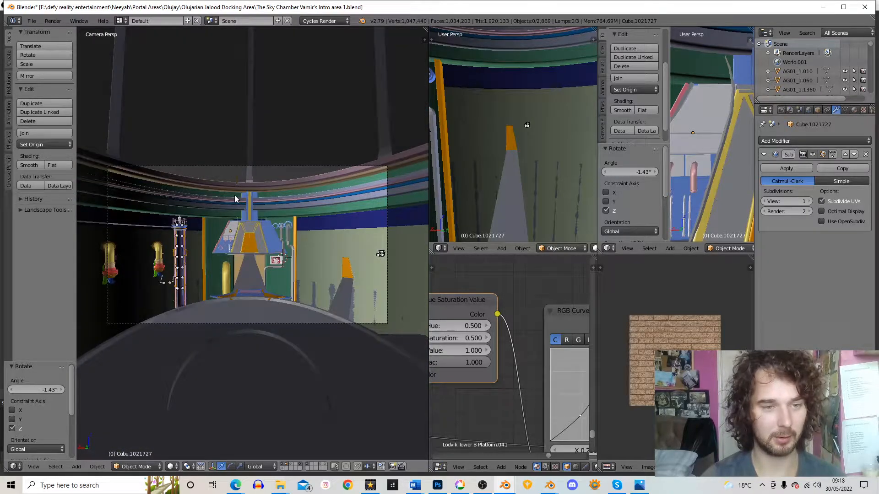
Step: Add a five-vertex cylinder with radius 1 and depth 2 at the smallest blue ring beside the right blue wing
{"action": "mouse_move", "coordinate": [279, 240]}
{"action": "middle_mouse_down"}
{"action": "mouse_move", "coordinate": [226, 189]}
{"action": "mouse_move", "coordinate": [424, 230]}
{"action": "mouse_move", "coordinate": [376, 238]}
{"action": "mouse_move", "coordinate": [202, 198]}
{"action": "mouse_move", "coordinate": [265, 217]}
{"action": "mouse_move", "coordinate": [227, 265]}
{"action": "mouse_move", "coordinate": [238, 265]}
{"action": "mouse_move", "coordinate": [197, 264]}
{"action": "mouse_move", "coordinate": [260, 221]}
{"action": "mouse_move", "coordinate": [251, 232]}
{"action": "mouse_move", "coordinate": [277, 234]}
{"action": "middle_mouse_up"}
{"action": "scroll", "coordinate": [276, 234], "scroll_direction": "up", "scroll_amount": 2}
{"action": "scroll", "coordinate": [308, 171], "scroll_direction": "up", "scroll_amount": 1}
{"action": "middle_click_drag", "start_coordinate": [308, 171], "coordinate": [301, 189], "text": "shift"}
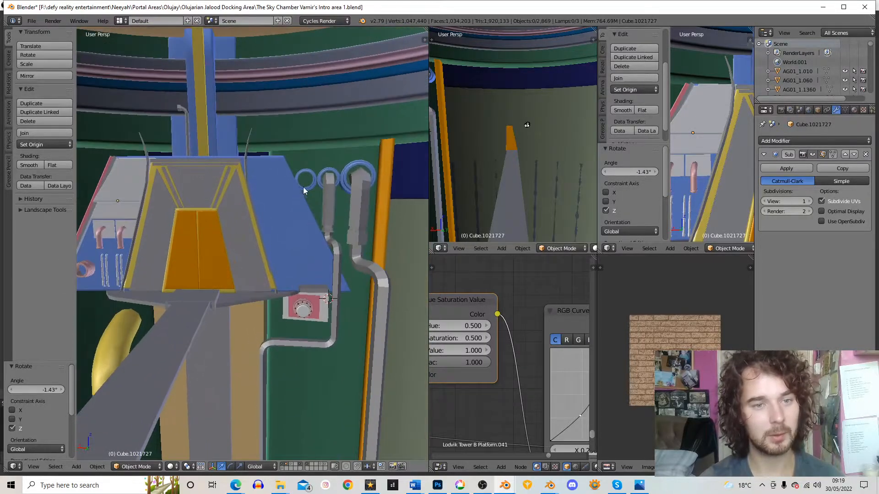
{"action": "key", "text": "shift+a"}
{"action": "mouse_move", "coordinate": [307, 182]}
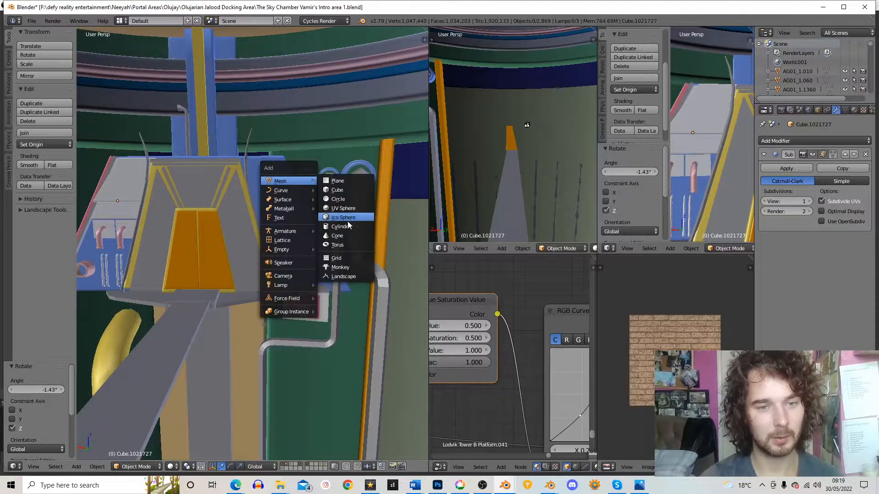
{"action": "left_click", "coordinate": [345, 225]}
{"action": "middle_click_drag", "start_coordinate": [181, 188], "coordinate": [307, 246]}
{"action": "key", "text": "KP_Decimal"}
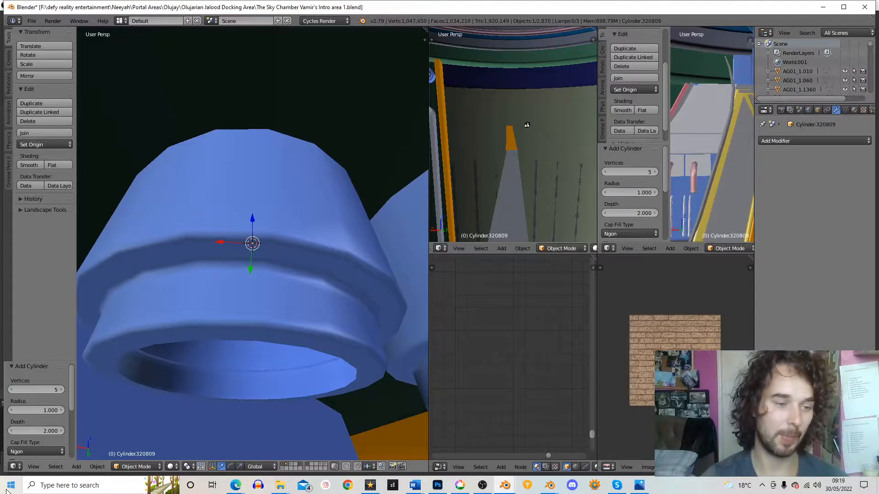
{"action": "scroll", "coordinate": [267, 304], "scroll_direction": "down", "scroll_amount": 10}
{"action": "middle_click_drag", "start_coordinate": [293, 252], "coordinate": [293, 246]}
{"action": "scroll", "coordinate": [293, 246], "scroll_direction": "up", "scroll_amount": 4}
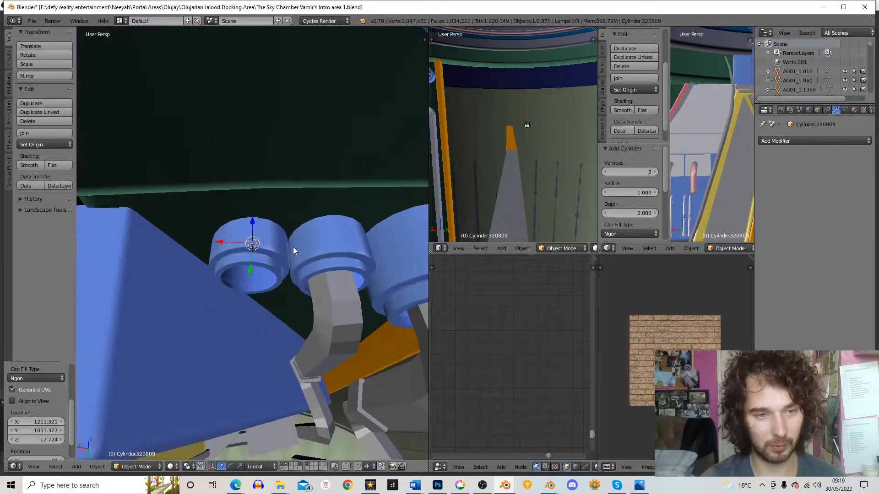
Step: Move the new cylinder along Y, rotate it 90° and turn it around Z to line up with the smallest blue ring
{"action": "key", "text": "g"}
{"action": "key", "text": "y"}
{"action": "left_click", "coordinate": [282, 295]}
{"action": "middle_click_drag", "start_coordinate": [282, 295], "coordinate": [353, 286]}
{"action": "type", "text": "r90"}
{"action": "key", "text": "Return"}
{"action": "middle_click_drag", "start_coordinate": [317, 257], "coordinate": [297, 261]}
{"action": "key", "text": "r"}
{"action": "key", "text": "z"}
{"action": "left_click", "coordinate": [335, 279]}
Step: Scale the cylinder to fit inside the smallest blue ring and move it 3.623 along its local Z axis
{"action": "key", "text": "s"}
{"action": "left_click", "coordinate": [395, 257]}
{"action": "middle_click_drag", "start_coordinate": [395, 257], "coordinate": [361, 238]}
{"action": "key", "text": "g"}
{"action": "key", "text": "z"}
{"action": "key", "text": "z"}
{"action": "left_click", "coordinate": [362, 317]}
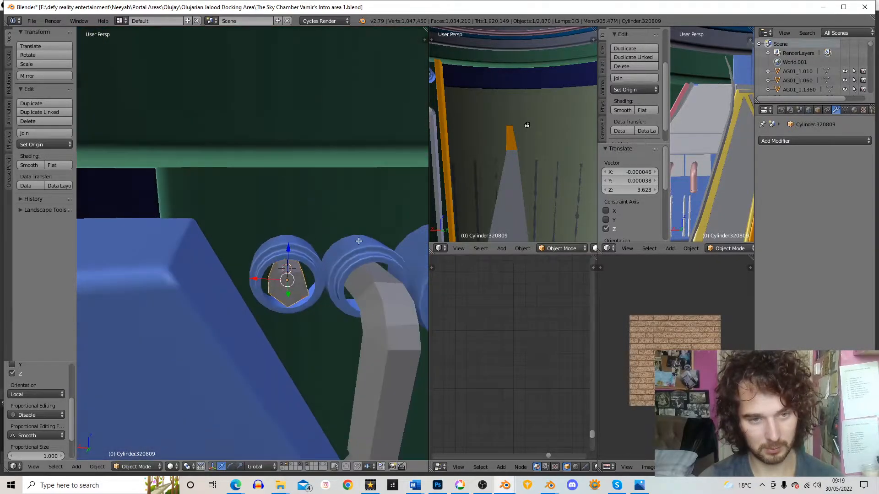
Step: Extrude the cylinder's front face out of the ring into a pipe and add an inset end face scaled to 0.783
{"action": "key", "text": "Tab"}
{"action": "middle_click_drag", "start_coordinate": [324, 286], "coordinate": [363, 305]}
{"action": "key", "text": "e"}
{"action": "left_click", "coordinate": [293, 307]}
{"action": "key", "text": "g"}
{"action": "left_click", "coordinate": [369, 291]}
{"action": "left_click", "coordinate": [324, 334]}
{"action": "key", "text": "e"}
{"action": "key", "text": "s"}
{"action": "left_click", "coordinate": [341, 301]}
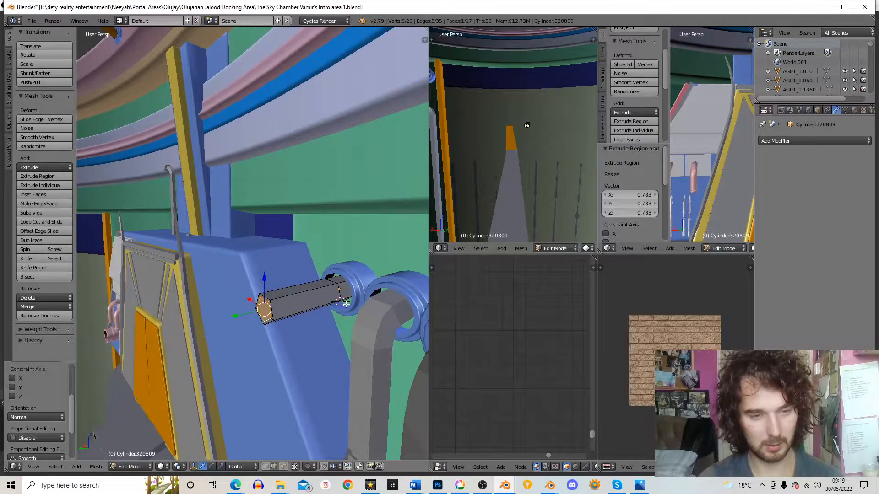
Step: Recess the pipe's front end with a further extrusion and a scaled inset, and delete the innermost face
{"action": "key", "text": "e"}
{"action": "left_click", "coordinate": [344, 312]}
{"action": "key", "text": "e"}
{"action": "key", "text": "s"}
{"action": "left_click", "coordinate": [316, 314]}
{"action": "key", "text": "x"}
{"action": "left_click", "coordinate": [309, 331]}
{"action": "key", "text": "Tab"}
Step: Delete the end face of the thin bent pipe beside the yellow beam to leave its upper end open
{"action": "scroll", "coordinate": [294, 249], "scroll_direction": "down", "scroll_amount": 4}
{"action": "middle_click_drag", "start_coordinate": [293, 248], "coordinate": [403, 256]}
{"action": "scroll", "coordinate": [288, 270], "scroll_direction": "up", "scroll_amount": 2}
{"action": "scroll", "coordinate": [283, 241], "scroll_direction": "down", "scroll_amount": 1}
{"action": "middle_click_drag", "start_coordinate": [283, 241], "coordinate": [306, 238]}
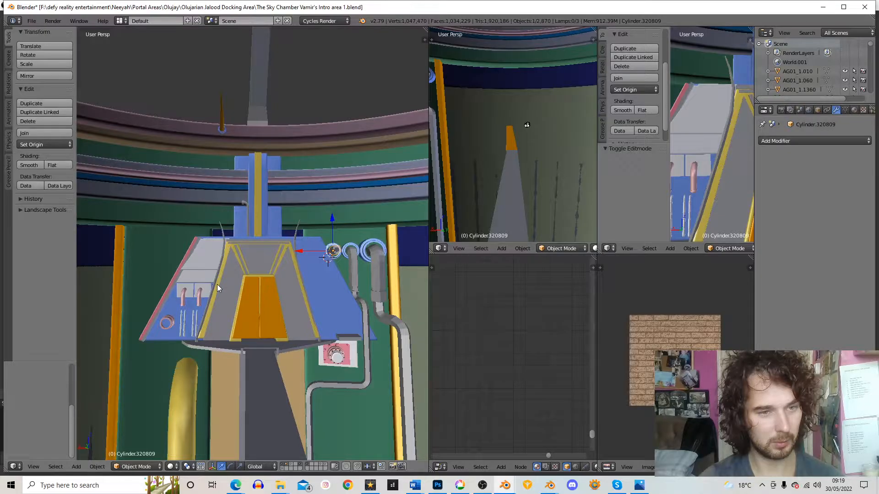
{"action": "middle_click_drag", "start_coordinate": [217, 284], "coordinate": [216, 279]}
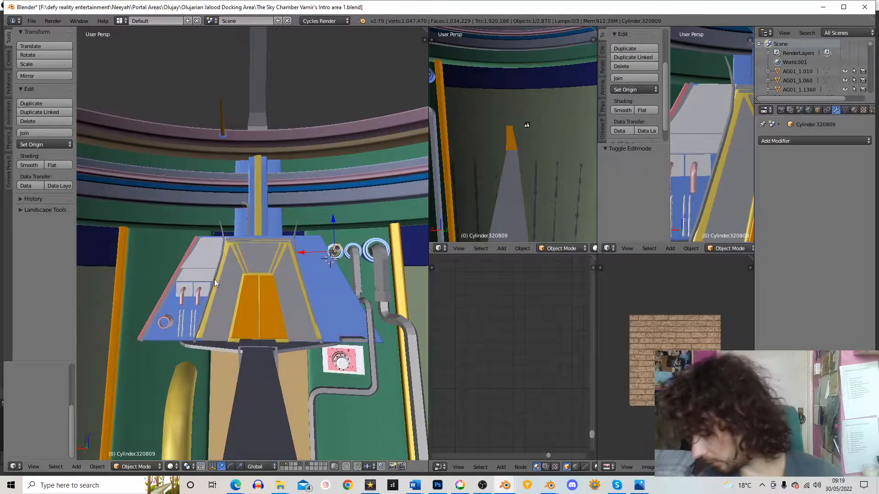
{"action": "middle_click_drag", "start_coordinate": [221, 276], "coordinate": [262, 271]}
{"action": "scroll", "coordinate": [262, 272], "scroll_direction": "up", "scroll_amount": 4}
{"action": "middle_click_drag", "start_coordinate": [195, 276], "coordinate": [254, 278]}
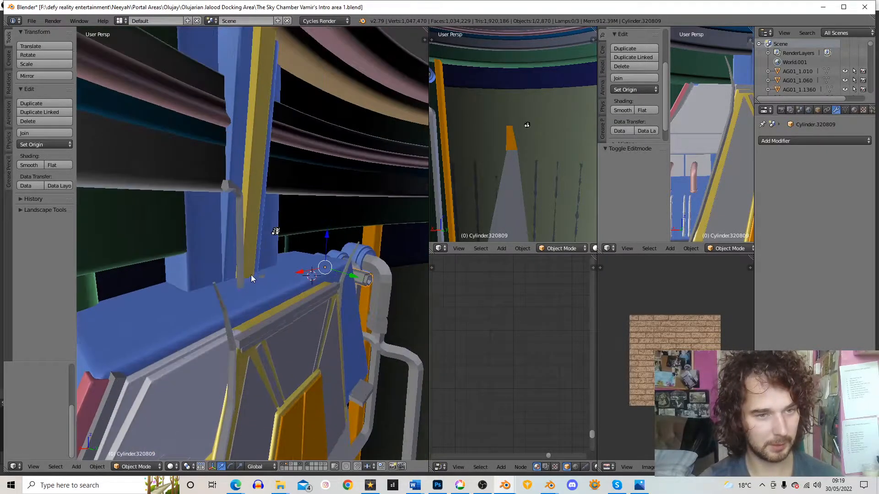
{"action": "key", "text": "Tab"}
{"action": "middle_click_drag", "start_coordinate": [227, 191], "coordinate": [248, 292]}
{"action": "key", "text": "x"}
{"action": "left_click", "coordinate": [313, 290]}
{"action": "key", "text": "Tab"}
{"action": "scroll", "coordinate": [249, 292], "scroll_direction": "up", "scroll_amount": 1}
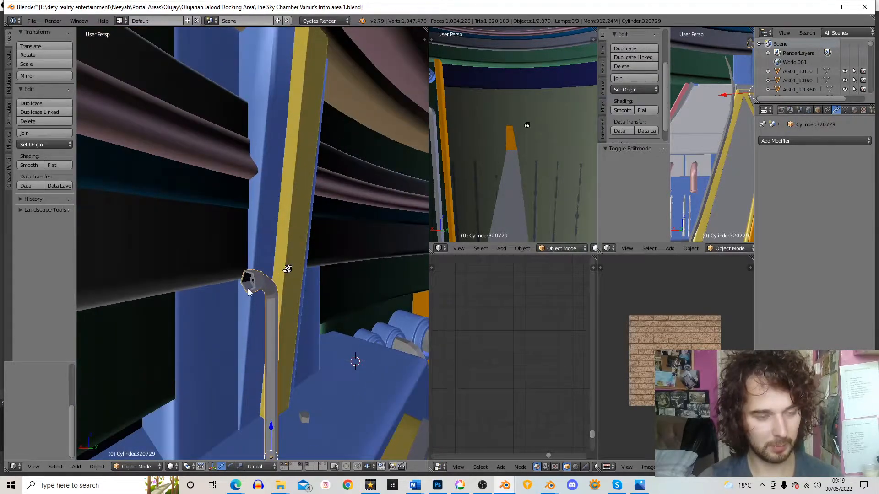
Step: Add a five-vertex cylinder with radius 1 and depth 2 at the thin bent pipe's open end and rotate it 90°
{"action": "key", "text": "shift+a"}
{"action": "mouse_move", "coordinate": [249, 289]}
{"action": "left_click", "coordinate": [287, 335]}
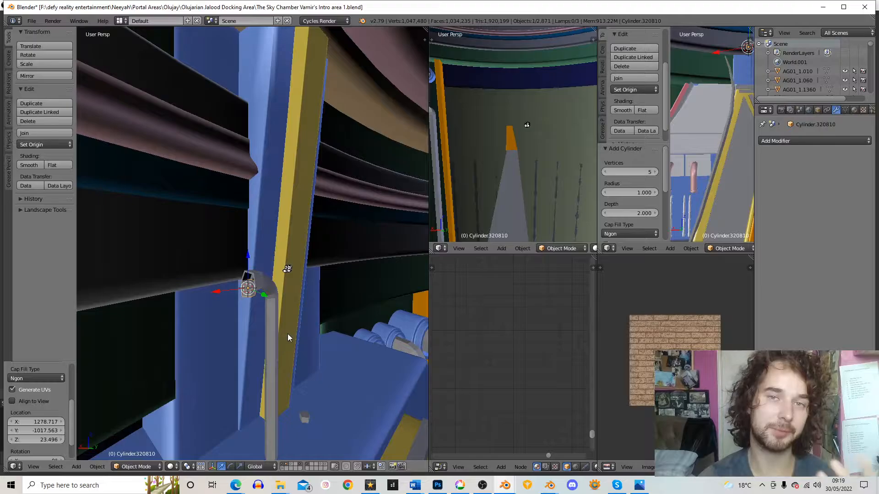
{"action": "middle_click_drag", "start_coordinate": [331, 309], "coordinate": [306, 313]}
{"action": "scroll", "coordinate": [287, 281], "scroll_direction": "up", "scroll_amount": 2}
{"action": "type", "text": "r90"}
{"action": "key", "text": "Return"}
{"action": "middle_click_drag", "start_coordinate": [280, 279], "coordinate": [304, 329]}
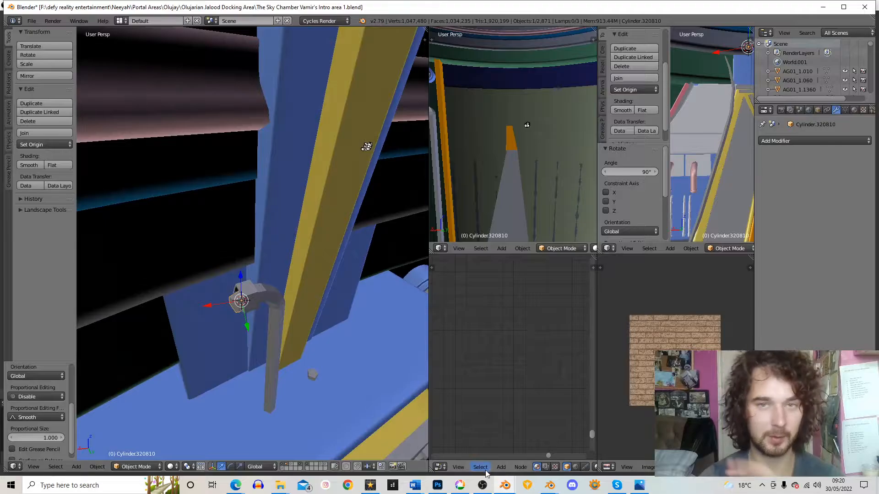
{"action": "left_click", "coordinate": [481, 486]}
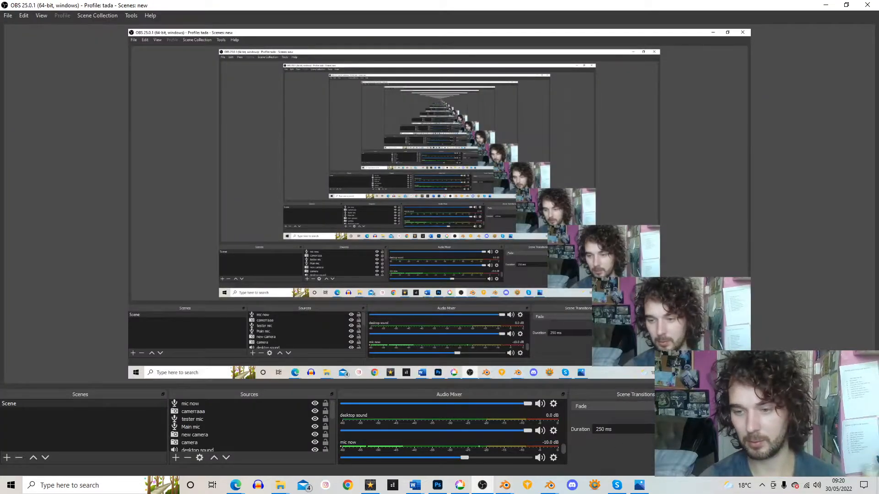
{"action": "left_click", "coordinate": [825, 4]}
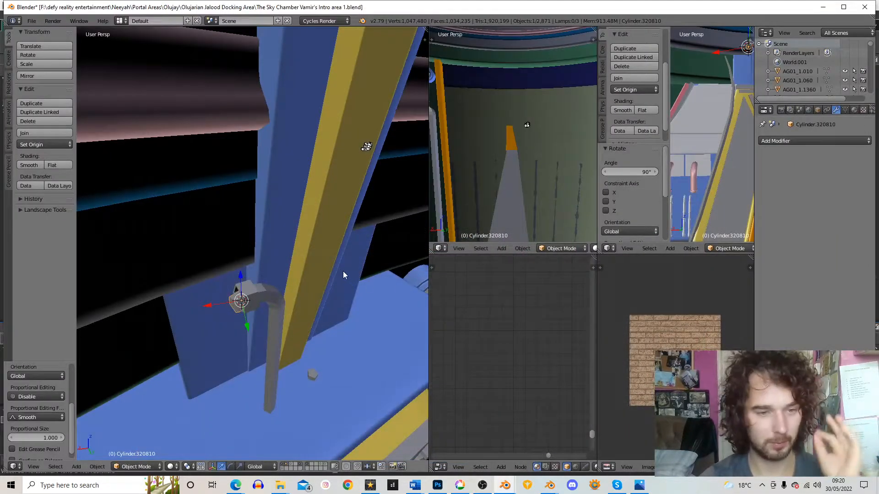
Step: Rotate the new cylinder around Z to match the pipe opening and move it -0.199 along X
{"action": "middle_click_drag", "start_coordinate": [307, 301], "coordinate": [328, 311]}
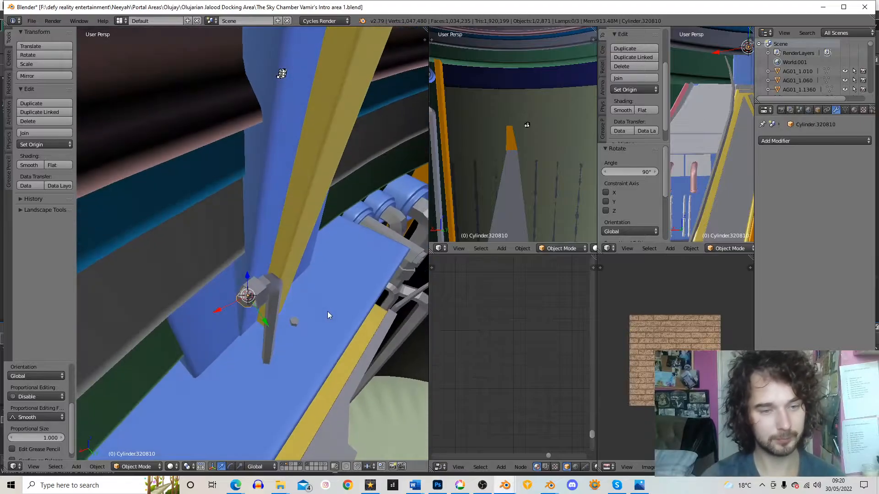
{"action": "key", "text": "r"}
{"action": "key", "text": "z"}
{"action": "left_click", "coordinate": [325, 325]}
{"action": "key", "text": "g"}
{"action": "key", "text": "x"}
{"action": "left_click", "coordinate": [326, 320]}
{"action": "key", "text": "g"}
{"action": "right_click", "coordinate": [328, 322]}
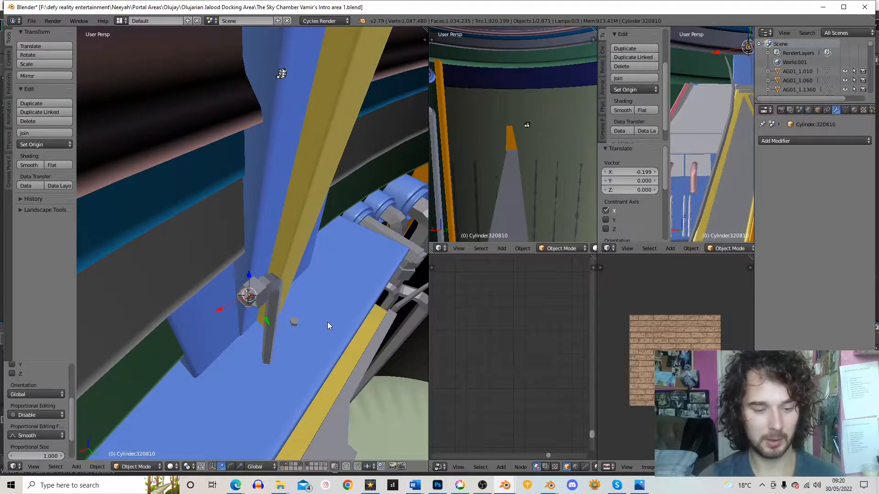
Step: Place the 3D cursor just below the thin pipe's bend and hide the main viewport's tool shelf
{"action": "middle_click_drag", "start_coordinate": [328, 322], "coordinate": [263, 213]}
{"action": "scroll", "coordinate": [250, 312], "scroll_direction": "down", "scroll_amount": 3}
{"action": "left_click", "coordinate": [267, 292]}
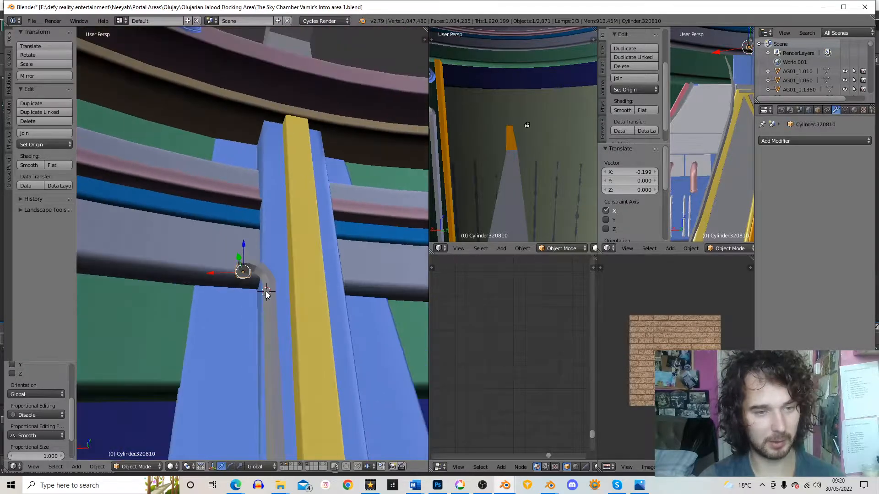
{"action": "scroll", "coordinate": [263, 296], "scroll_direction": "up", "scroll_amount": 3}
{"action": "middle_click_drag", "start_coordinate": [274, 282], "coordinate": [296, 215]}
{"action": "scroll", "coordinate": [300, 192], "scroll_direction": "up", "scroll_amount": 3}
{"action": "middle_click_drag", "start_coordinate": [303, 177], "coordinate": [342, 210]}
{"action": "key", "text": "t"}
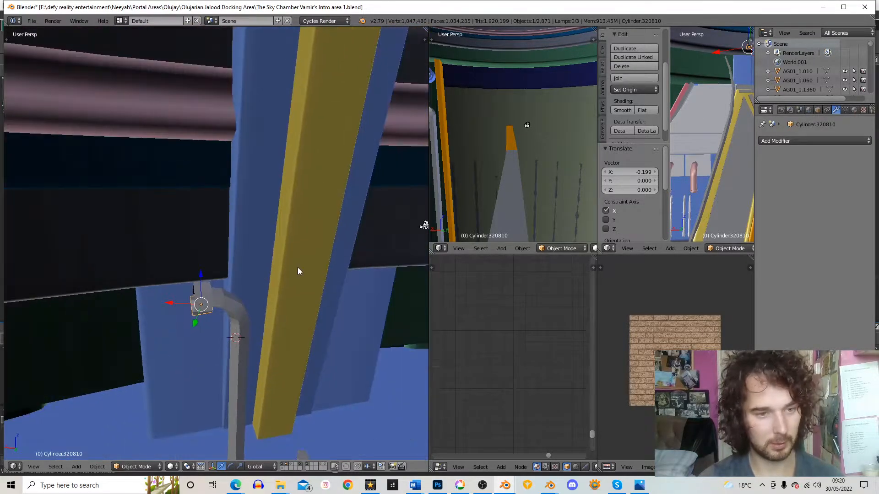
{"action": "middle_click_drag", "start_coordinate": [263, 256], "coordinate": [285, 234]}
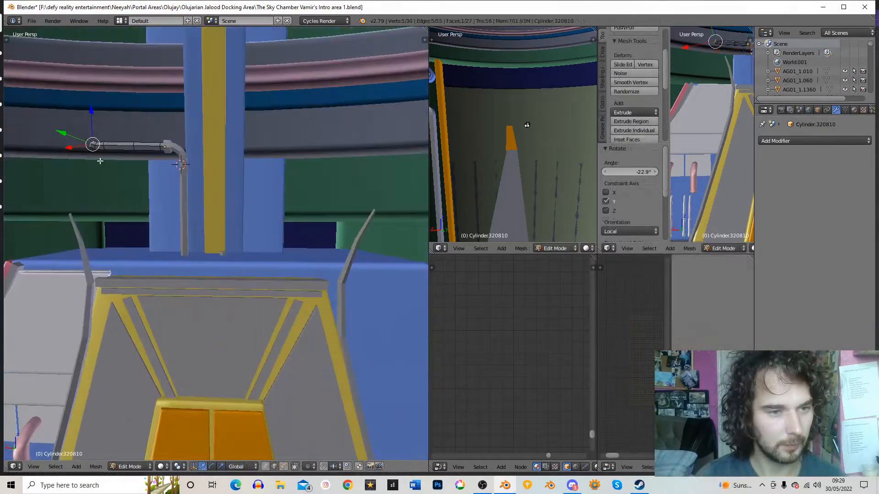
Step: Extrude the new pipe's free end by 1.216 and rotate it -26.8° around local Y to continue the upward bend
{"action": "middle_click_drag", "start_coordinate": [100, 161], "coordinate": [240, 212], "text": "shift"}
{"action": "key", "text": "KP_Decimal"}
{"action": "scroll", "coordinate": [212, 228], "scroll_direction": "down", "scroll_amount": 14}
{"action": "scroll", "coordinate": [250, 212], "scroll_direction": "down", "scroll_amount": 4}
{"action": "scroll", "coordinate": [255, 235], "scroll_direction": "up", "scroll_amount": 3}
{"action": "key", "text": "e"}
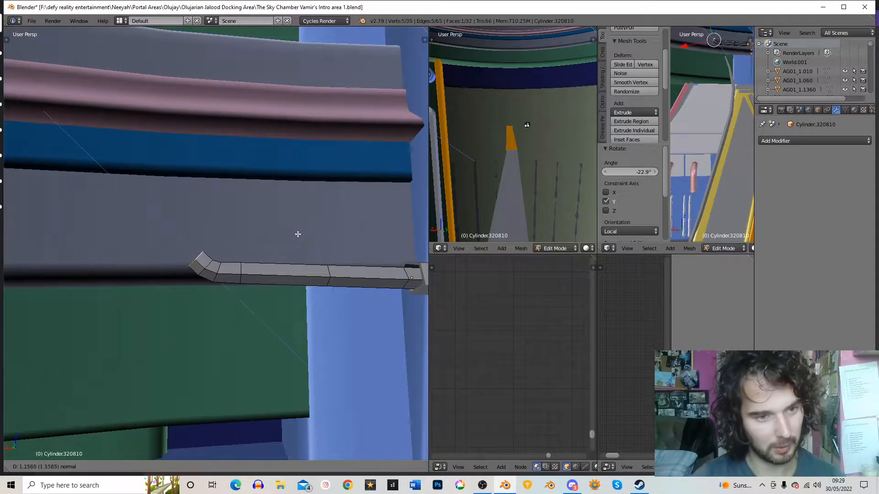
{"action": "left_click", "coordinate": [297, 235]}
{"action": "key", "text": "r"}
{"action": "key", "text": "x"}
{"action": "right_click", "coordinate": [306, 250]}
{"action": "key", "text": "r"}
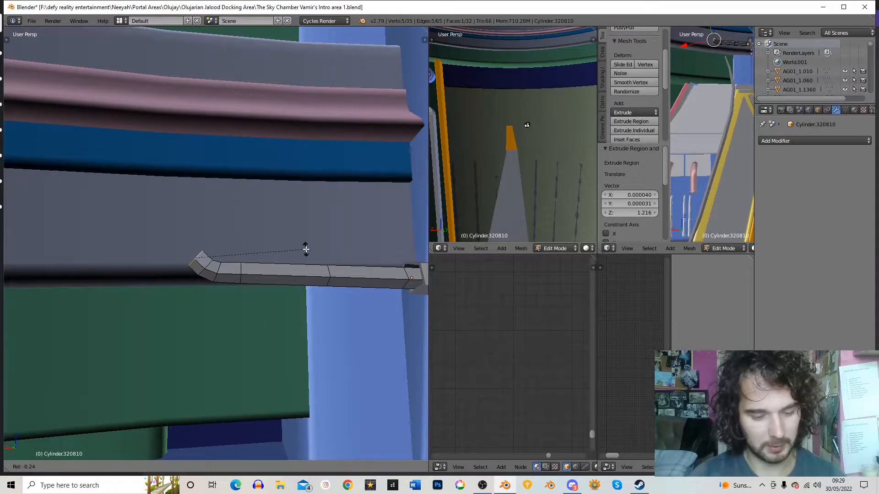
{"action": "left_click", "coordinate": [316, 306]}
Step: Extrude the pipe end by 1.692 and again by 1.554, rotating it around local Y to finish the upward bend
{"action": "key", "text": "e"}
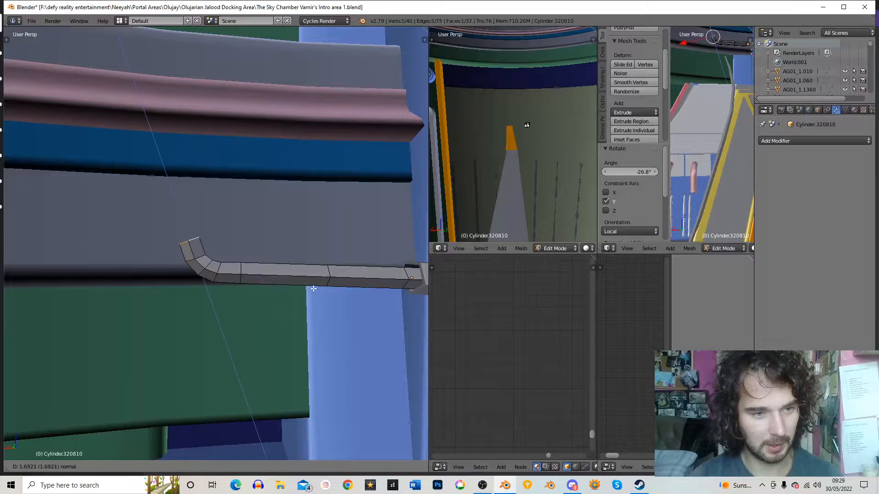
{"action": "left_click", "coordinate": [313, 289]}
{"action": "key", "text": "r"}
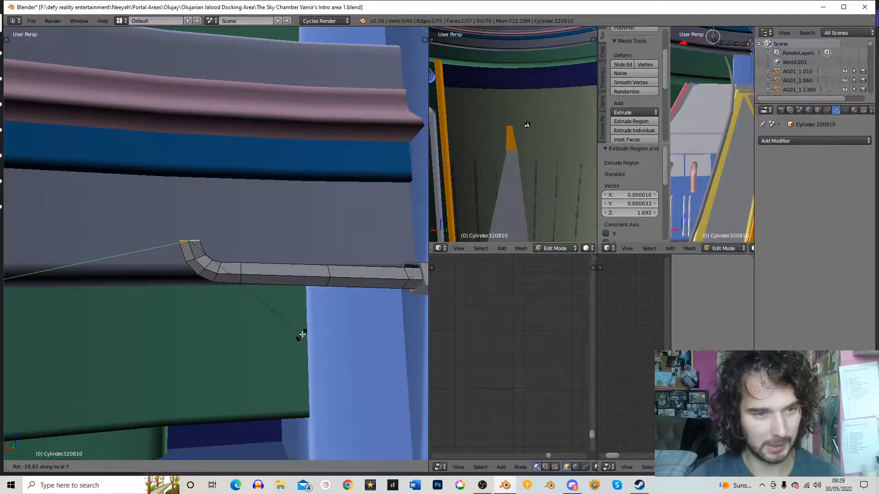
{"action": "right_click", "coordinate": [302, 334]}
{"action": "key", "text": "e"}
{"action": "left_click", "coordinate": [304, 312]}
{"action": "key", "text": "r"}
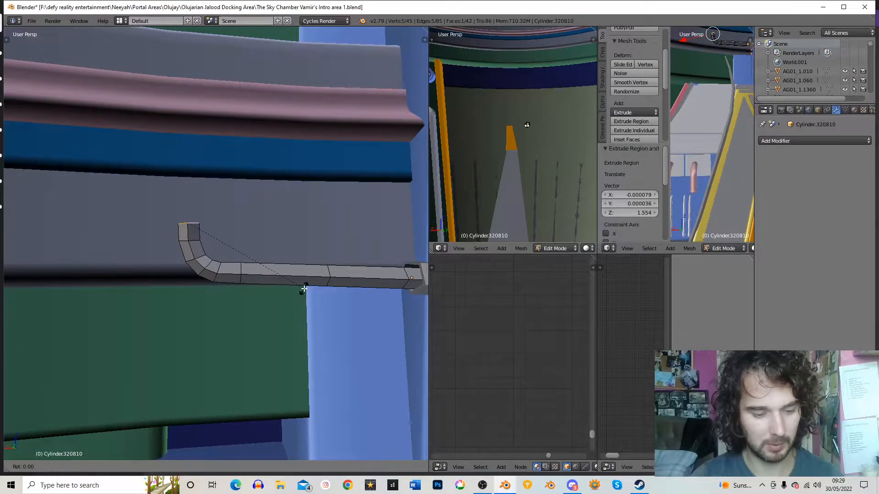
{"action": "left_click", "coordinate": [302, 296]}
Step: Rotate the whole pipe in Object Mode and extrude its upper end upward by 8.63
{"action": "middle_click_drag", "start_coordinate": [302, 296], "coordinate": [261, 230]}
{"action": "key", "text": "Tab"}
{"action": "key", "text": "r"}
{"action": "left_click", "coordinate": [289, 228]}
{"action": "key", "text": "Tab"}
{"action": "key", "text": "e"}
{"action": "left_click", "coordinate": [258, 177]}
{"action": "middle_click_drag", "start_coordinate": [257, 177], "coordinate": [255, 235]}
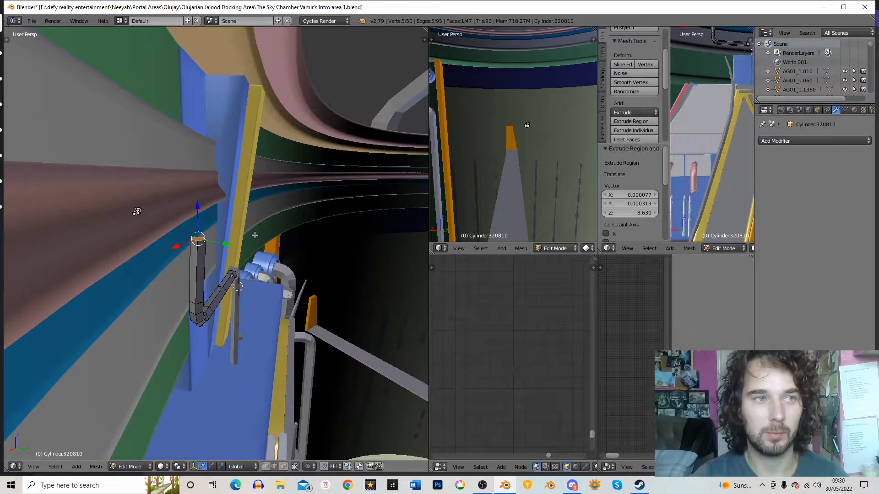
Step: Rotate the whole pipe again in Object Mode to fit it to the wall, and return to mesh editing
{"action": "middle_click_drag", "start_coordinate": [235, 273], "coordinate": [264, 244]}
{"action": "key", "text": "Tab"}
{"action": "key", "text": "r"}
{"action": "left_click", "coordinate": [286, 290]}
{"action": "key", "text": "Tab"}
Step: Form a wider collar on the pipe's upper end with short scaled extrusions and extrude a 3.721 stub above it
{"action": "mouse_move", "coordinate": [260, 279]}
{"action": "middle_mouse_down"}
{"action": "mouse_move", "coordinate": [243, 248]}
{"action": "mouse_move", "coordinate": [267, 280]}
{"action": "middle_mouse_up"}
{"action": "key", "text": "e"}
{"action": "left_click", "coordinate": [303, 267]}
{"action": "key", "text": "s"}
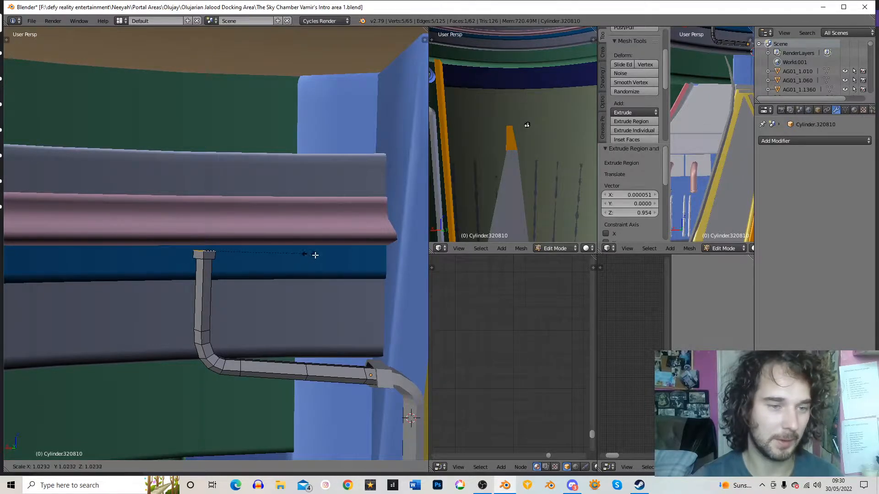
{"action": "left_click", "coordinate": [290, 239]}
{"action": "key", "text": "e"}
{"action": "left_click", "coordinate": [291, 207]}
{"action": "middle_click_drag", "start_coordinate": [292, 207], "coordinate": [259, 199]}
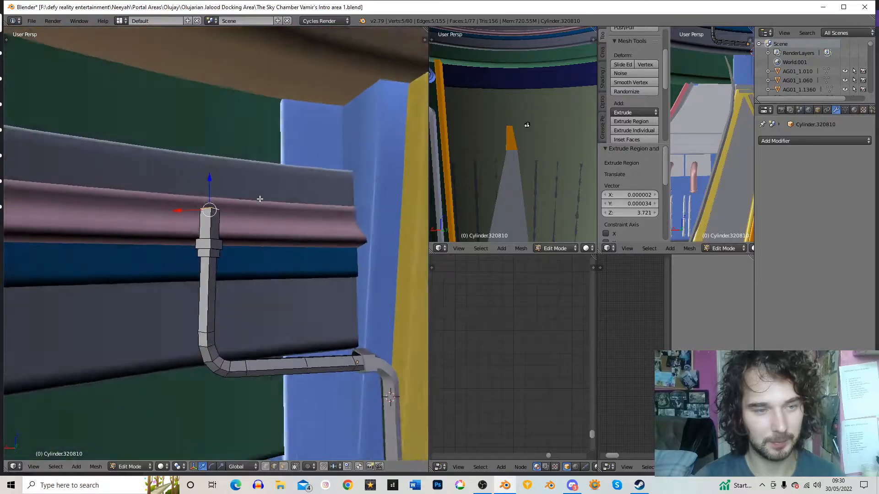
Step: Rotate the finished wall pipe by -2.03° as a whole object
{"action": "scroll", "coordinate": [258, 228], "scroll_direction": "down", "scroll_amount": 7}
{"action": "key", "text": "Tab"}
{"action": "scroll", "coordinate": [280, 272], "scroll_direction": "down", "scroll_amount": 4}
{"action": "scroll", "coordinate": [236, 250], "scroll_direction": "up", "scroll_amount": 4}
{"action": "middle_click_drag", "start_coordinate": [281, 273], "coordinate": [244, 238]}
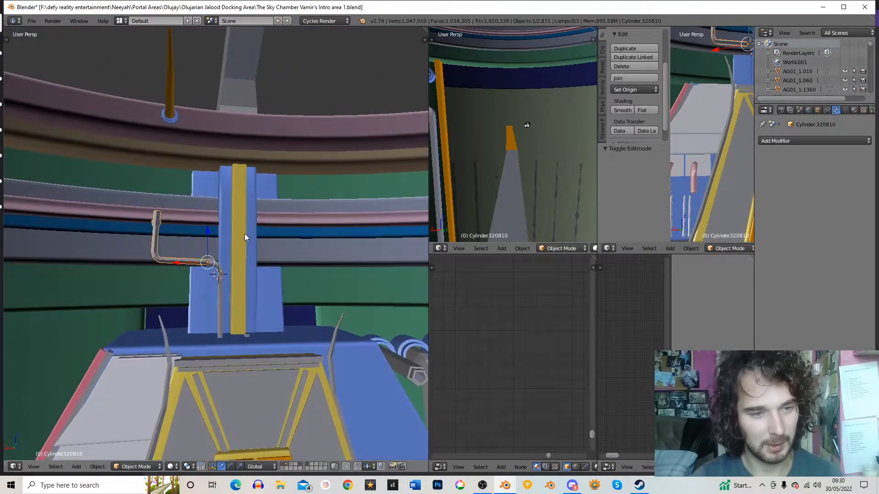
{"action": "scroll", "coordinate": [245, 234], "scroll_direction": "up", "scroll_amount": 3}
{"action": "key", "text": "r"}
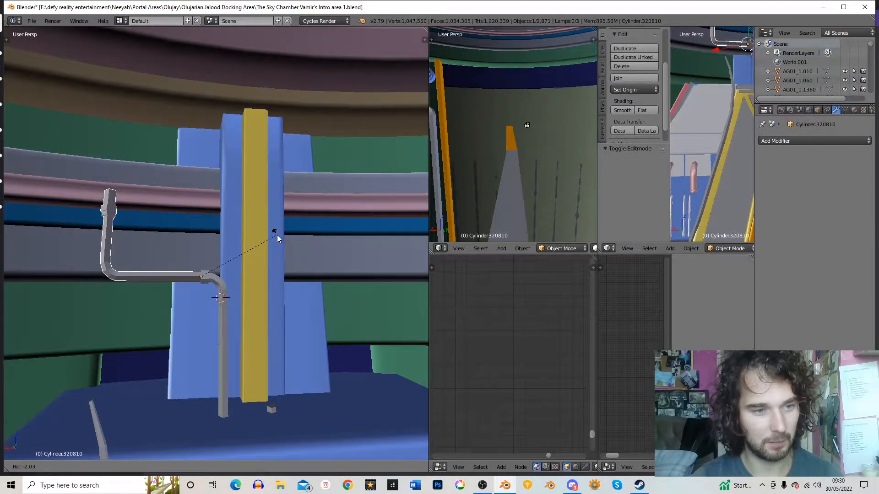
{"action": "left_click", "coordinate": [277, 235]}
{"action": "scroll", "coordinate": [248, 265], "scroll_direction": "down", "scroll_amount": 2}
{"action": "middle_click_drag", "start_coordinate": [247, 269], "coordinate": [213, 253]}
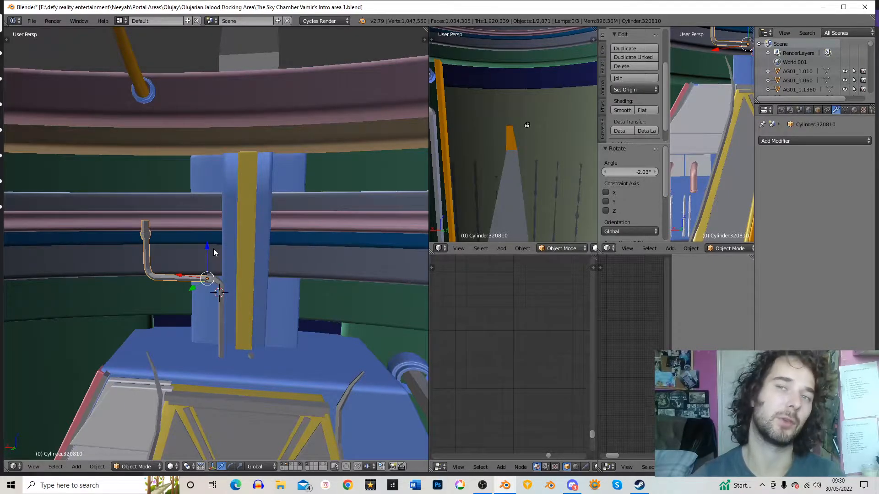
{"action": "key", "text": "Tab"}
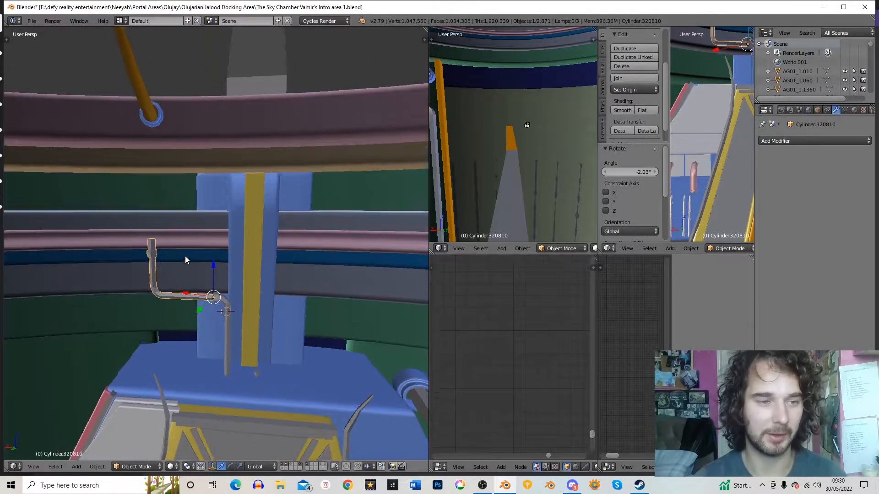
{"action": "scroll", "coordinate": [180, 277], "scroll_direction": "up", "scroll_amount": 3}
{"action": "middle_click_drag", "start_coordinate": [169, 259], "coordinate": [203, 288]}
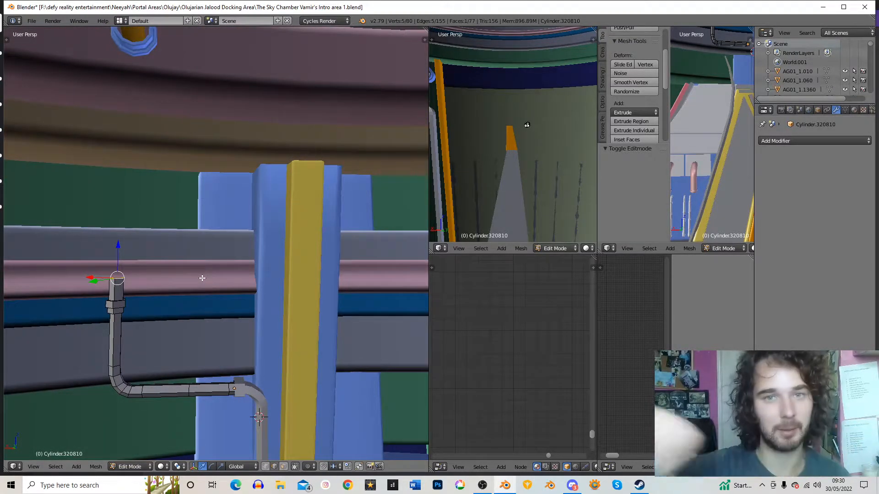
{"action": "scroll", "coordinate": [203, 277], "scroll_direction": "down", "scroll_amount": 10}
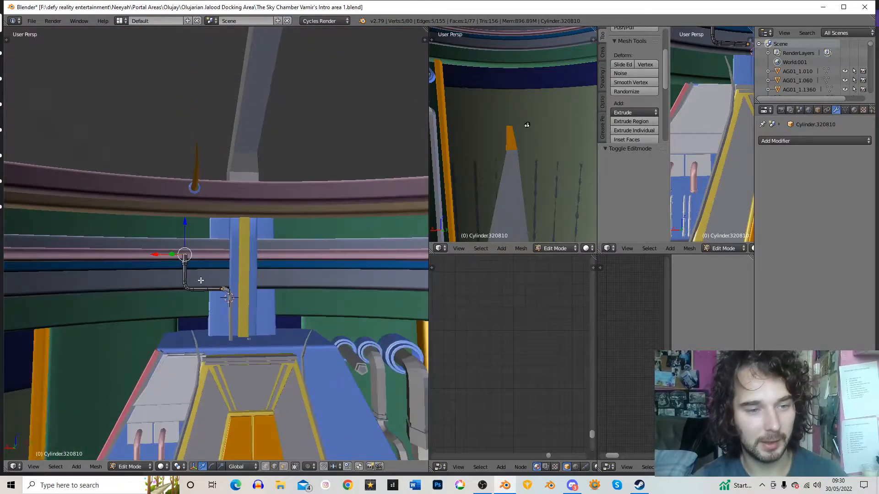
{"action": "key", "text": "Tab"}
{"action": "scroll", "coordinate": [234, 240], "scroll_direction": "up", "scroll_amount": 6}
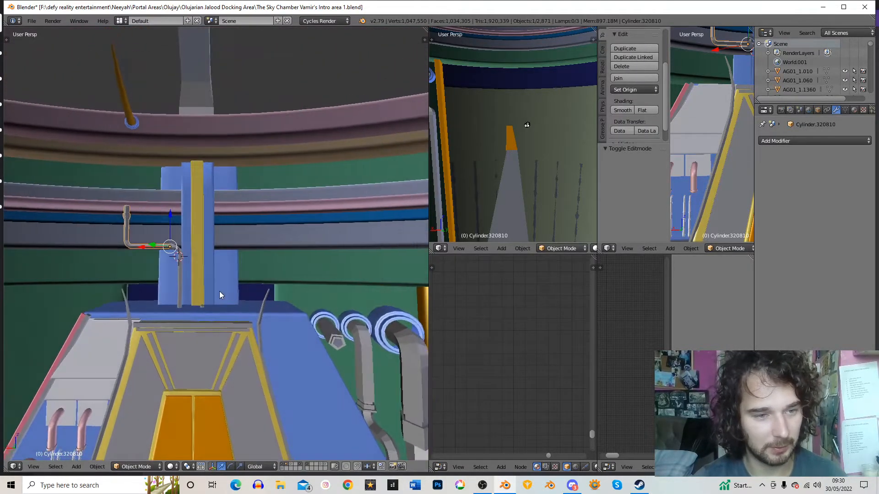
Step: Select the small cylinder at the yellow beam's base, enlarge it and move it across the blue top surface
{"action": "right_click", "coordinate": [194, 215]}
{"action": "scroll", "coordinate": [216, 248], "scroll_direction": "down", "scroll_amount": 3}
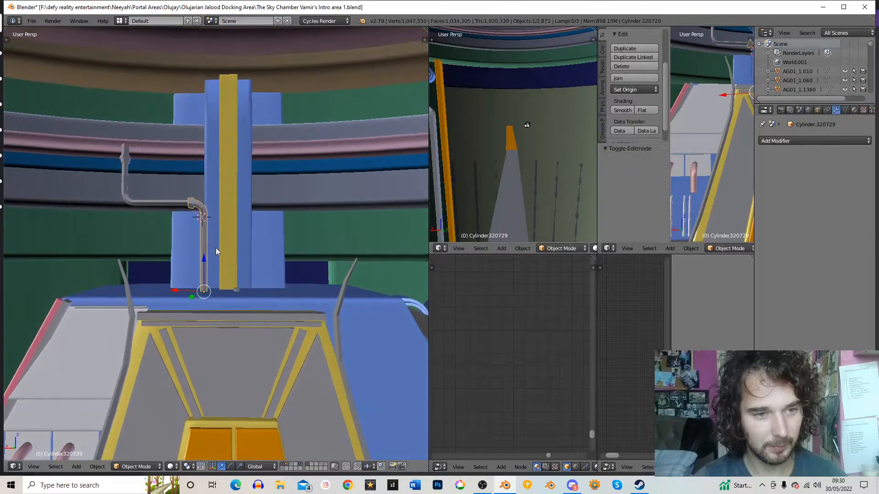
{"action": "scroll", "coordinate": [238, 275], "scroll_direction": "up", "scroll_amount": 3}
{"action": "right_click", "coordinate": [246, 310]}
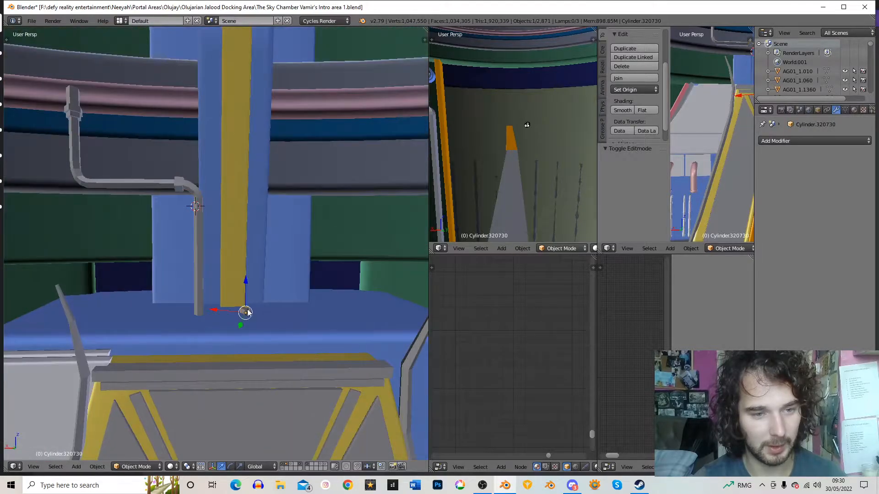
{"action": "scroll", "coordinate": [250, 307], "scroll_direction": "down", "scroll_amount": 4}
{"action": "key", "text": "s"}
{"action": "left_click", "coordinate": [344, 281]}
{"action": "key", "text": "g"}
{"action": "left_click", "coordinate": [336, 255]}
{"action": "middle_click_drag", "start_coordinate": [336, 254], "coordinate": [298, 269]}
{"action": "key", "text": "g"}
{"action": "left_click", "coordinate": [279, 284]}
Step: Adjust the small cylinder's position along X and move it -4.005 along Y, behind the right-hand horn
{"action": "key", "text": "g"}
{"action": "key", "text": "x"}
{"action": "left_click", "coordinate": [299, 283]}
{"action": "key", "text": "g"}
{"action": "key", "text": "x"}
{"action": "left_click", "coordinate": [316, 284]}
{"action": "key", "text": "g"}
{"action": "key", "text": "y"}
{"action": "left_click", "coordinate": [322, 278]}
{"action": "middle_click_drag", "start_coordinate": [323, 278], "coordinate": [292, 282]}
{"action": "key", "text": "Tab"}
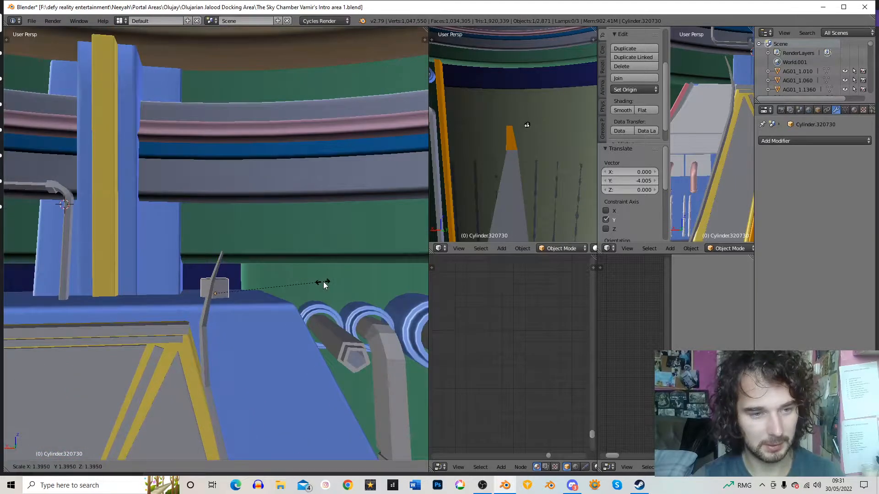
Step: Inset the small cylinder's top face with a scaled extrusion and extrude it upward into a narrower shaft
{"action": "scroll", "coordinate": [223, 283], "scroll_direction": "up", "scroll_amount": 4}
{"action": "right_click", "coordinate": [222, 283]}
{"action": "scroll", "coordinate": [270, 293], "scroll_direction": "up", "scroll_amount": 2}
{"action": "key", "text": "e"}
{"action": "key", "text": "s"}
{"action": "left_click", "coordinate": [260, 301]}
{"action": "key", "text": "e"}
{"action": "left_click", "coordinate": [257, 257]}
Step: Extrude a short flared section above the shaft, scale it outward and extrude the collar's side upward
{"action": "mouse_move", "coordinate": [257, 257]}
{"action": "middle_mouse_down"}
{"action": "mouse_move", "coordinate": [245, 245]}
{"action": "mouse_move", "coordinate": [245, 253]}
{"action": "middle_mouse_up"}
{"action": "scroll", "coordinate": [245, 245], "scroll_direction": "down", "scroll_amount": 3}
{"action": "key", "text": "e"}
{"action": "left_click", "coordinate": [255, 255]}
{"action": "key", "text": "s"}
{"action": "left_click", "coordinate": [265, 253]}
{"action": "key", "text": "e"}
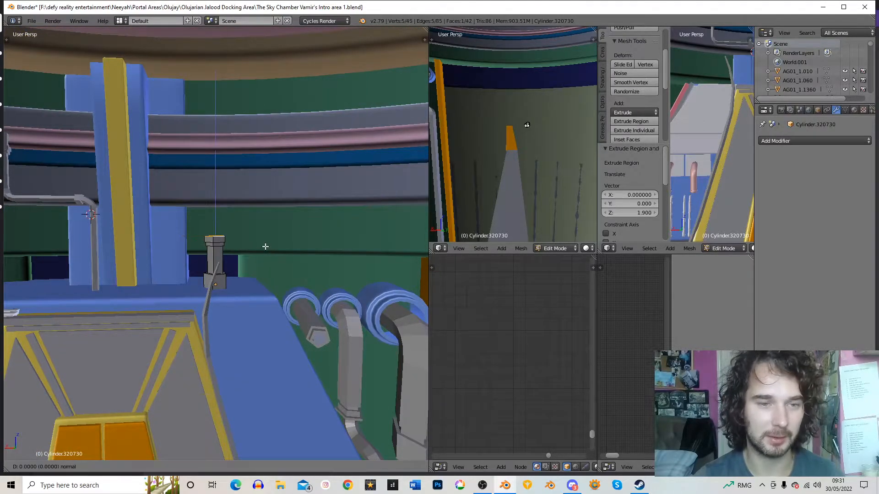
{"action": "left_click", "coordinate": [257, 245]}
Step: Extrude the post's upper section, inset its top face to a scale of 0.732 and extrude a stub about 4.19 long above it
{"action": "key", "text": "e"}
{"action": "left_click", "coordinate": [259, 229]}
{"action": "key", "text": "e"}
{"action": "key", "text": "s"}
{"action": "left_click", "coordinate": [254, 233]}
{"action": "key", "text": "e"}
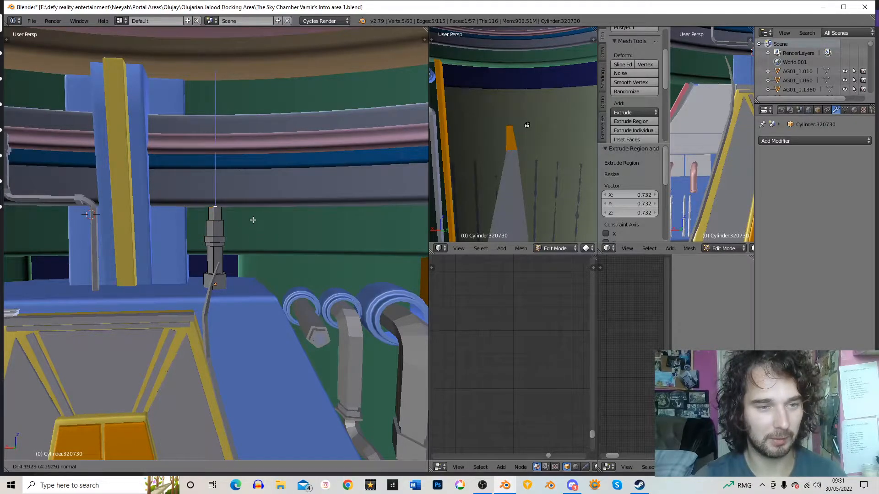
{"action": "left_click", "coordinate": [253, 221]}
{"action": "key", "text": "Tab"}
Step: Add a loop cut to the post's base block and slide it close to the block's upper edge
{"action": "scroll", "coordinate": [251, 222], "scroll_direction": "down", "scroll_amount": 3}
{"action": "middle_click_drag", "start_coordinate": [230, 222], "coordinate": [252, 210]}
{"action": "scroll", "coordinate": [247, 247], "scroll_direction": "down", "scroll_amount": 2}
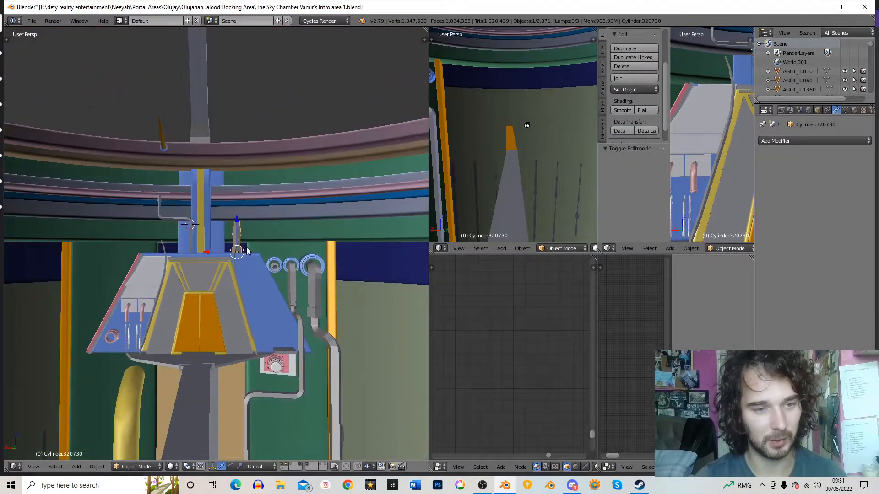
{"action": "scroll", "coordinate": [239, 251], "scroll_direction": "up", "scroll_amount": 5}
{"action": "key", "text": "Tab"}
{"action": "scroll", "coordinate": [232, 265], "scroll_direction": "up", "scroll_amount": 2}
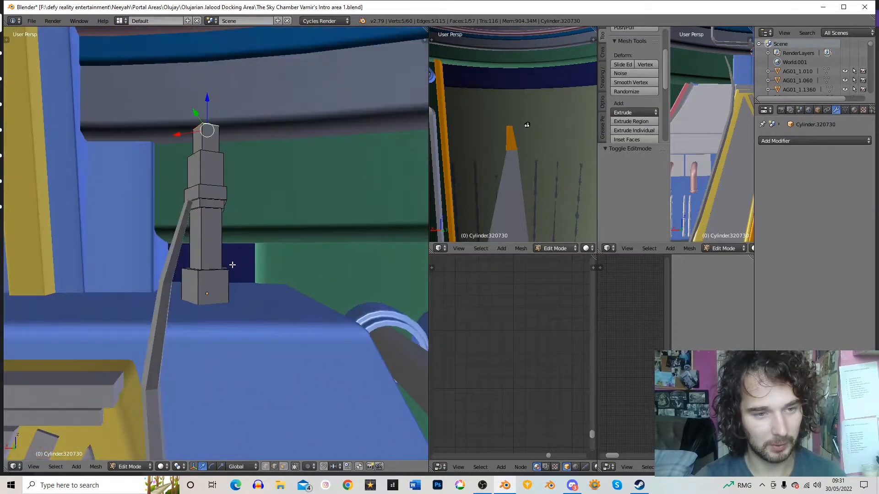
{"action": "key", "text": "ctrl+r"}
{"action": "left_click", "coordinate": [232, 276]}
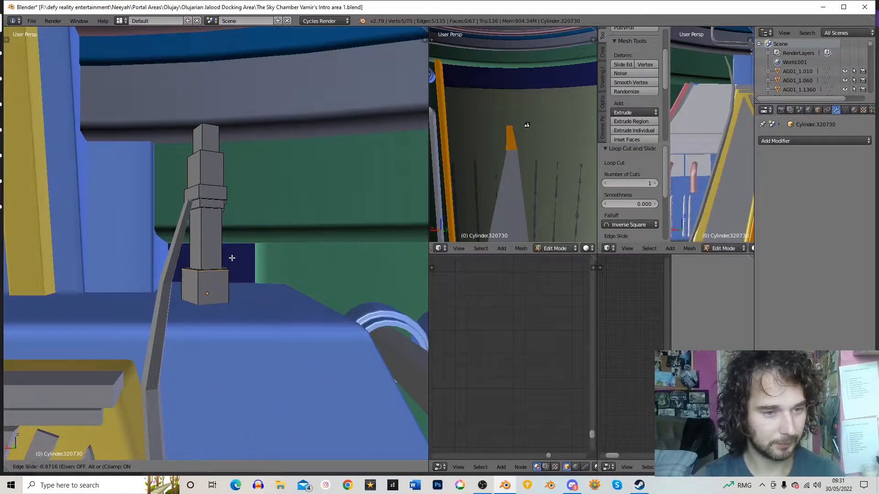
{"action": "left_click", "coordinate": [232, 260]}
Step: Add one loop cut near the lower end of the post's shaft and one near its upper end
{"action": "key", "text": "ctrl+r"}
{"action": "left_click", "coordinate": [226, 259]}
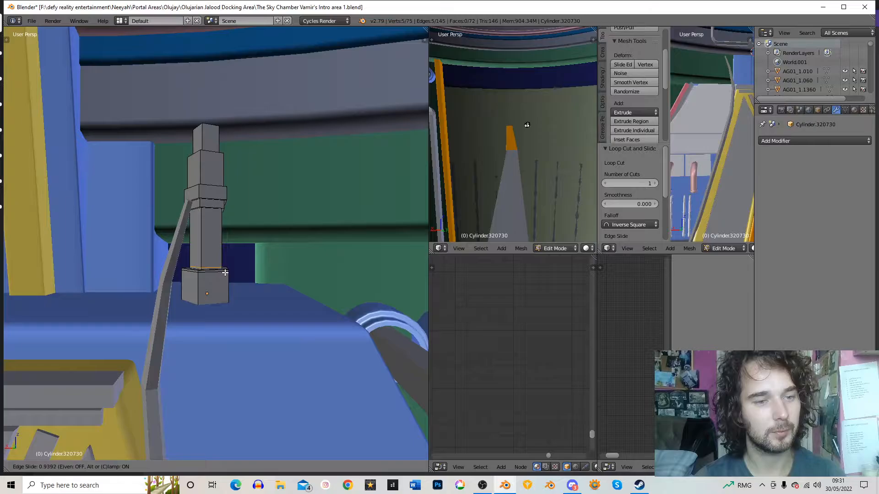
{"action": "left_click", "coordinate": [224, 272]}
{"action": "key", "text": "ctrl+r"}
{"action": "left_click", "coordinate": [223, 236]}
{"action": "left_click", "coordinate": [223, 224]}
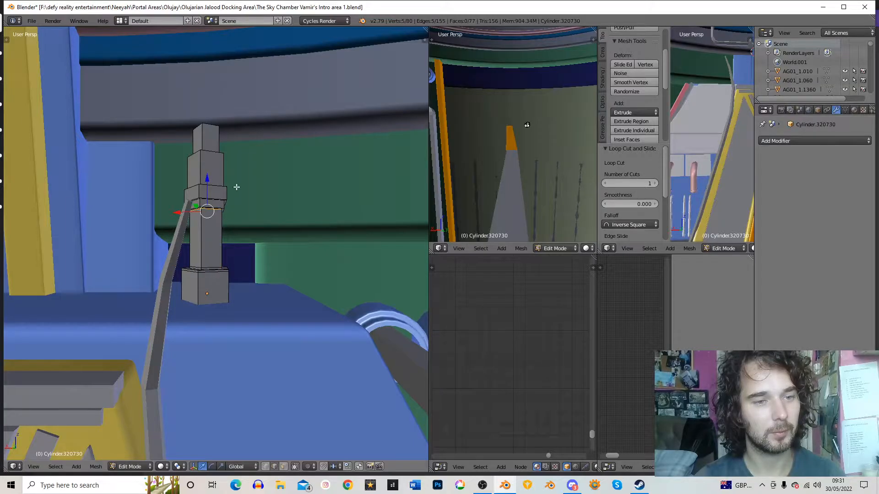
Step: Try to add a loop cut to the narrow band beneath the post's wide collar
{"action": "scroll", "coordinate": [235, 187], "scroll_direction": "up", "scroll_amount": 3}
{"action": "middle_click_drag", "start_coordinate": [236, 188], "coordinate": [232, 197]}
{"action": "key", "text": "ctrl+r"}
{"action": "left_click", "coordinate": [231, 191]}
{"action": "left_click", "coordinate": [237, 191]}
{"action": "key", "text": "ctrl+z"}
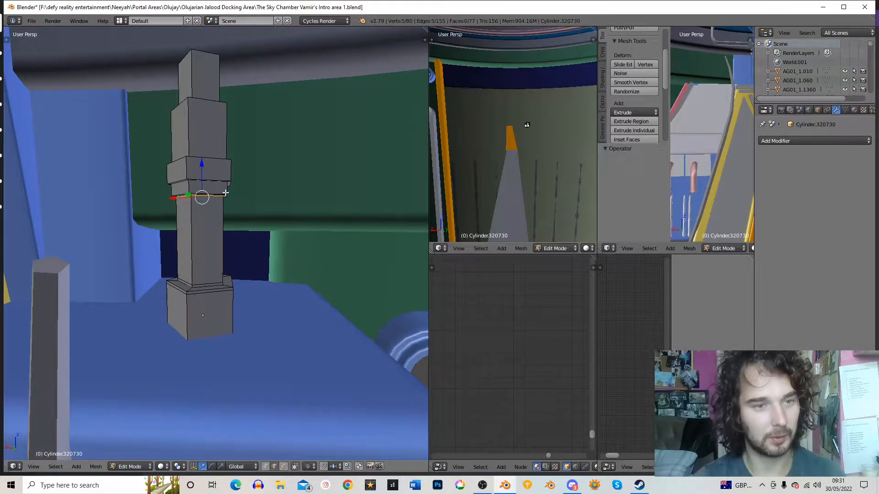
Step: Add two loop cuts to the narrow band beneath the collar, one near each of its edges
{"action": "key", "text": "ctrl+r"}
{"action": "left_click", "coordinate": [226, 193]}
{"action": "left_click", "coordinate": [225, 194]}
{"action": "key", "text": "ctrl+r"}
{"action": "left_click", "coordinate": [228, 190]}
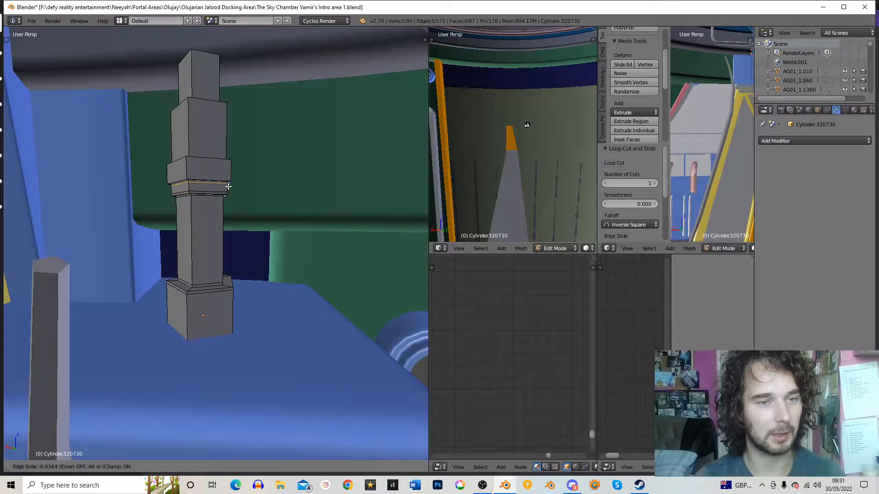
{"action": "left_click", "coordinate": [228, 186]}
Step: Add four loop cuts around the wide collar, supporting its lower edges and its upper edge
{"action": "key", "text": "ctrl+r"}
{"action": "left_click", "coordinate": [232, 176]}
{"action": "left_click", "coordinate": [230, 183]}
{"action": "key", "text": "ctrl+r"}
{"action": "left_click", "coordinate": [234, 177]}
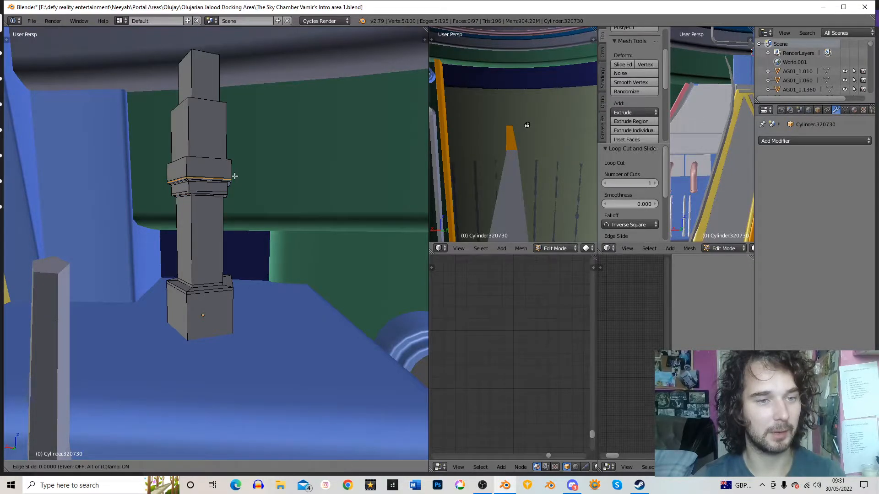
{"action": "left_click", "coordinate": [235, 176]}
{"action": "key", "text": "ctrl+r"}
{"action": "left_click", "coordinate": [234, 174]}
{"action": "left_click", "coordinate": [236, 173]}
{"action": "key", "text": "ctrl+r"}
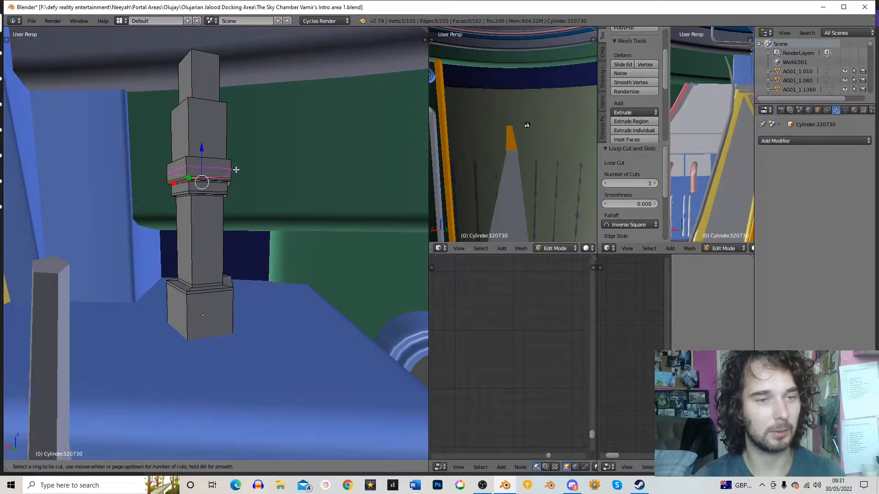
{"action": "left_click", "coordinate": [235, 169]}
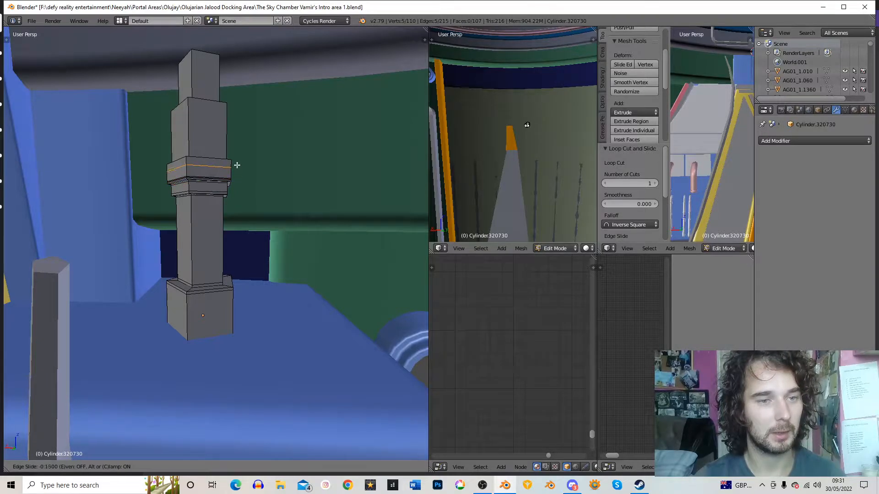
{"action": "left_click", "coordinate": [239, 161]}
Step: Add loop cuts near the lower and upper ends of the section above the wide collar
{"action": "middle_click_drag", "start_coordinate": [231, 150], "coordinate": [227, 168], "text": "shift"}
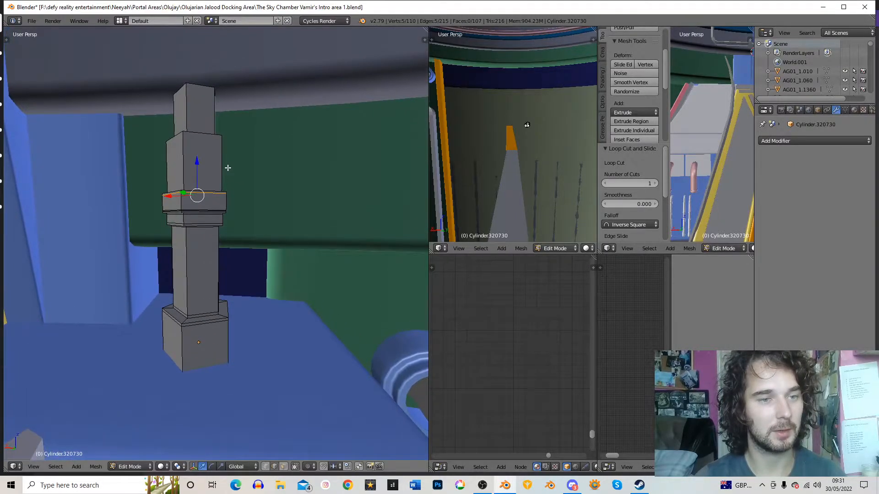
{"action": "key", "text": "ctrl+r"}
{"action": "left_click", "coordinate": [228, 161]}
{"action": "left_click", "coordinate": [228, 187]}
{"action": "key", "text": "ctrl+r"}
{"action": "left_click", "coordinate": [232, 163]}
{"action": "left_click", "coordinate": [232, 137]}
Step: Add loop cuts near the lower and upper ends of the stub at the post's tip
{"action": "middle_click_drag", "start_coordinate": [231, 137], "coordinate": [213, 177], "text": "shift"}
{"action": "key", "text": "ctrl+r"}
{"action": "left_click", "coordinate": [211, 178]}
{"action": "left_click", "coordinate": [210, 184]}
{"action": "key", "text": "ctrl+r"}
{"action": "left_click", "coordinate": [215, 151]}
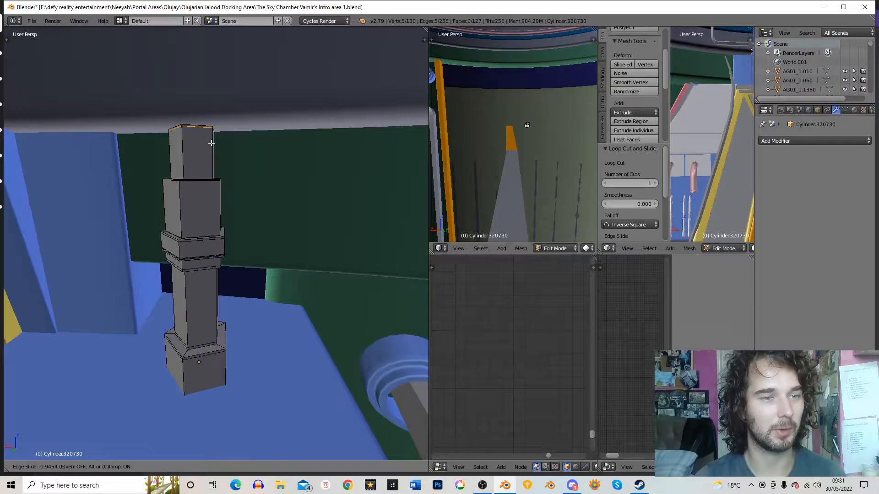
{"action": "left_click", "coordinate": [211, 144]}
Step: Select the loop at the stub's upper end, inset it with a scaled extrusion and return to object mode
{"action": "middle_click_drag", "start_coordinate": [211, 144], "coordinate": [209, 169]}
{"action": "right_click", "coordinate": [211, 185], "text": "alt"}
{"action": "key", "text": "e"}
{"action": "key", "text": "s"}
{"action": "left_click", "coordinate": [246, 188]}
{"action": "key", "text": "x"}
{"action": "middle_click_drag", "start_coordinate": [288, 151], "coordinate": [243, 256]}
{"action": "key", "text": "Tab"}
{"action": "key", "text": "Tab"}
{"action": "middle_click_drag", "start_coordinate": [233, 316], "coordinate": [275, 203]}
{"action": "key", "text": "Tab"}
Step: Add a Subdivision Surface modifier to the post and set its shading to smooth
{"action": "left_click", "coordinate": [787, 137]}
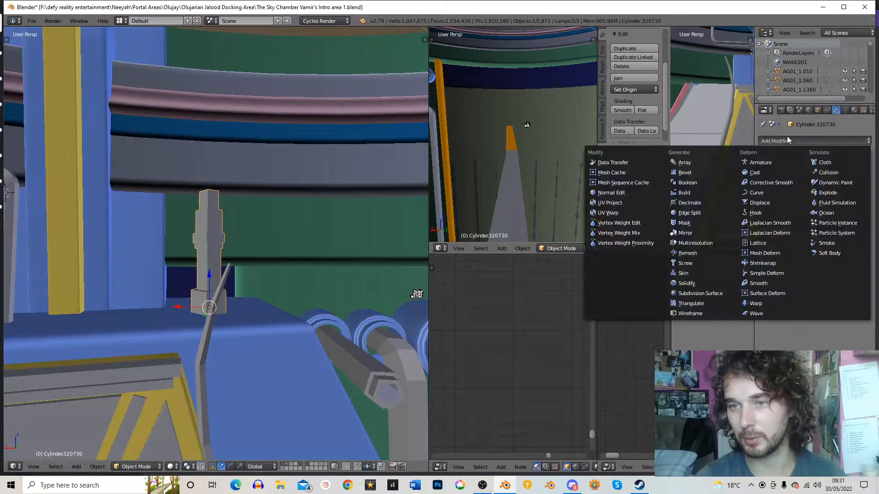
{"action": "left_click", "coordinate": [678, 293]}
{"action": "scroll", "coordinate": [303, 223], "scroll_direction": "up", "scroll_amount": 2}
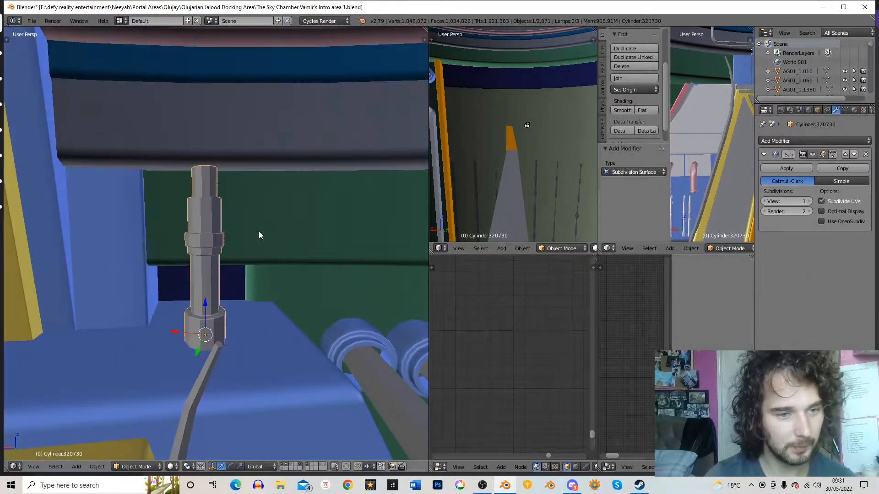
{"action": "key", "text": "t"}
{"action": "left_click", "coordinate": [38, 165]}
Step: Add further loop cuts at the stub's lower end and at both ends of the section beneath it
{"action": "scroll", "coordinate": [273, 254], "scroll_direction": "down", "scroll_amount": 3}
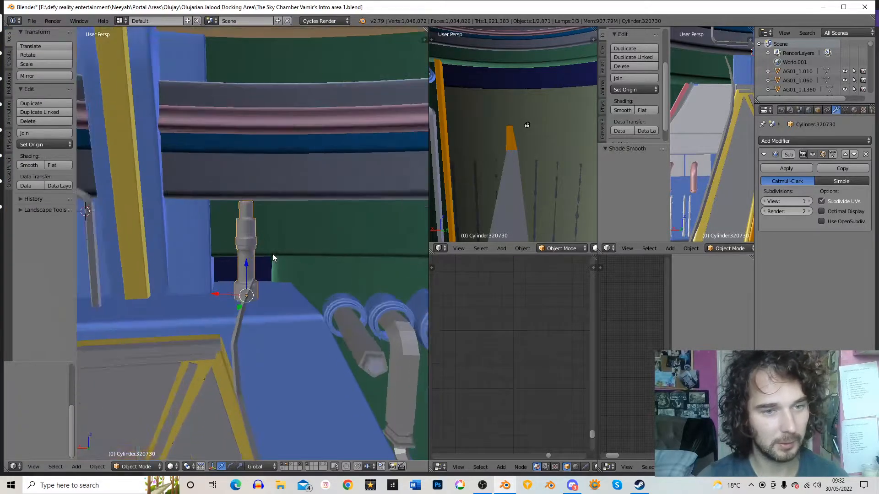
{"action": "scroll", "coordinate": [273, 254], "scroll_direction": "up", "scroll_amount": 2}
{"action": "key", "text": "Tab"}
{"action": "scroll", "coordinate": [271, 229], "scroll_direction": "up", "scroll_amount": 2}
{"action": "key", "text": "ctrl+r"}
{"action": "left_click", "coordinate": [257, 170]}
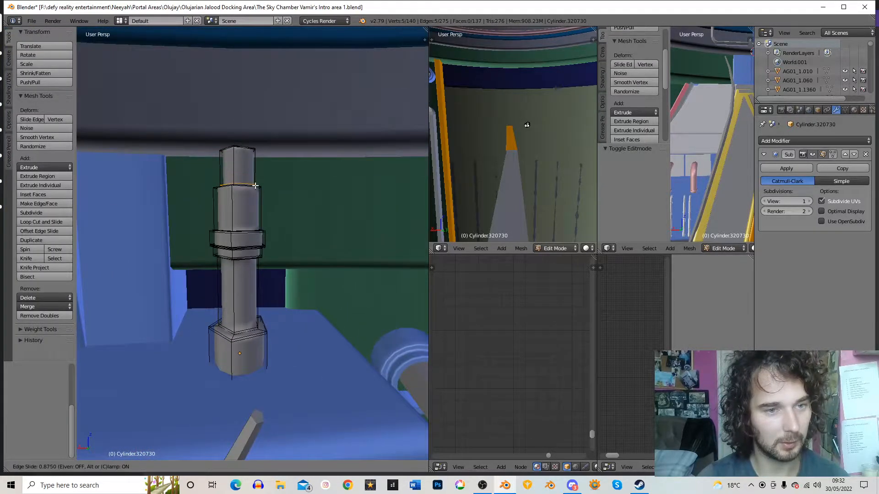
{"action": "left_click", "coordinate": [256, 185]}
{"action": "key", "text": "ctrl+r"}
{"action": "left_click", "coordinate": [259, 193]}
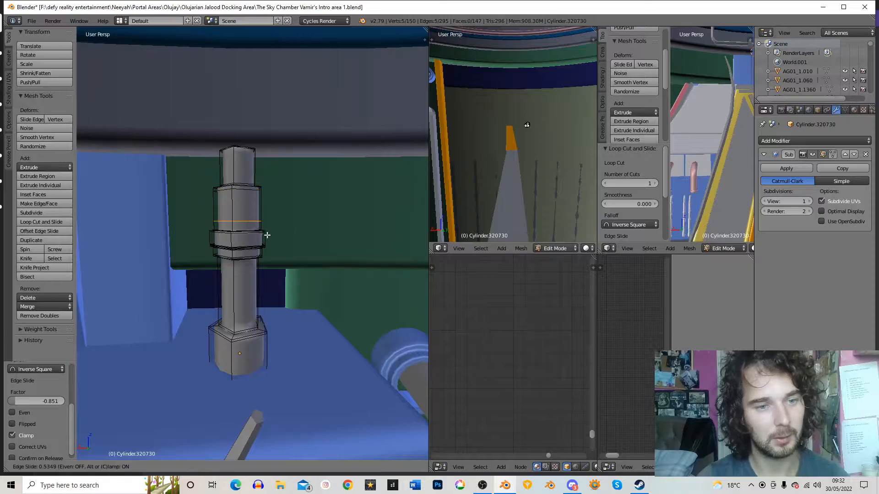
{"action": "left_click", "coordinate": [269, 242]}
{"action": "key", "text": "Tab"}
Step: Select the upper pale panel beside the yellow door frame and make a linked duplicate moved -30.017 along X
{"action": "scroll", "coordinate": [277, 252], "scroll_direction": "down", "scroll_amount": 3}
{"action": "middle_click_drag", "start_coordinate": [277, 251], "coordinate": [289, 224]}
{"action": "scroll", "coordinate": [295, 215], "scroll_direction": "down", "scroll_amount": 2}
{"action": "scroll", "coordinate": [302, 283], "scroll_direction": "down", "scroll_amount": 5}
{"action": "scroll", "coordinate": [303, 283], "scroll_direction": "up", "scroll_amount": 1}
{"action": "scroll", "coordinate": [290, 224], "scroll_direction": "down", "scroll_amount": 1}
{"action": "scroll", "coordinate": [291, 223], "scroll_direction": "up", "scroll_amount": 2}
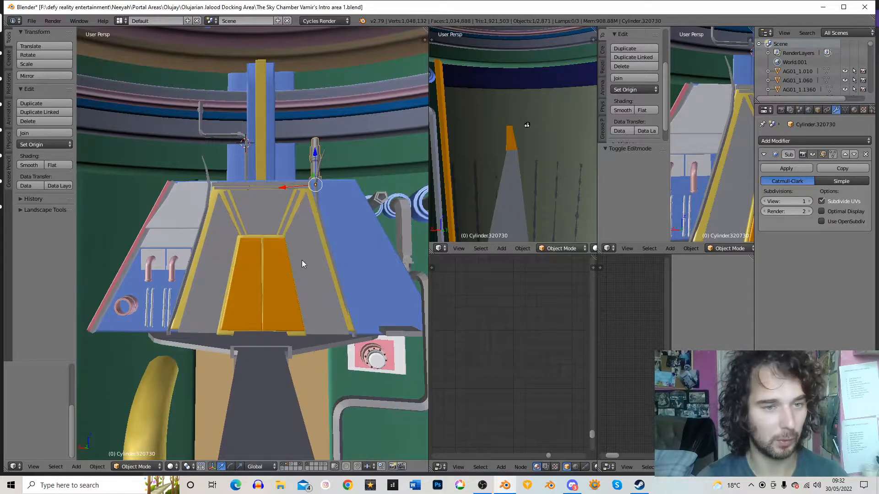
{"action": "right_click", "coordinate": [183, 211]}
{"action": "scroll", "coordinate": [188, 214], "scroll_direction": "up", "scroll_amount": 2}
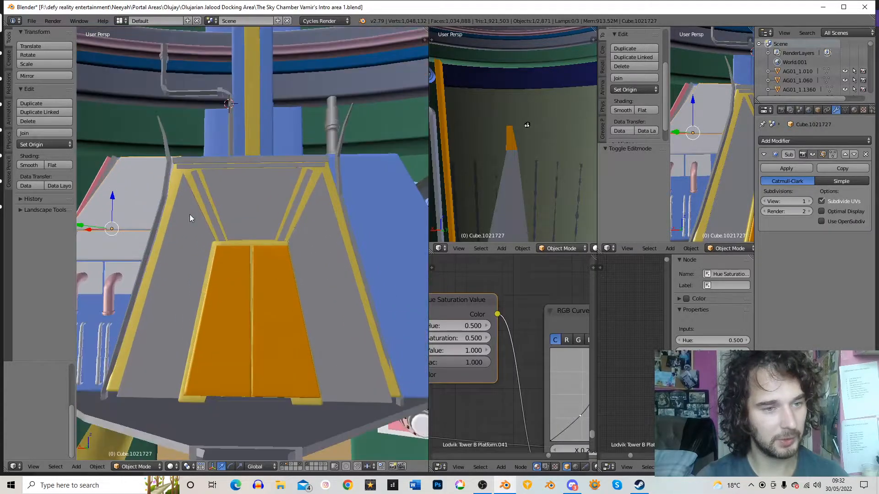
{"action": "key", "text": "t"}
{"action": "scroll", "coordinate": [193, 224], "scroll_direction": "down", "scroll_amount": 1}
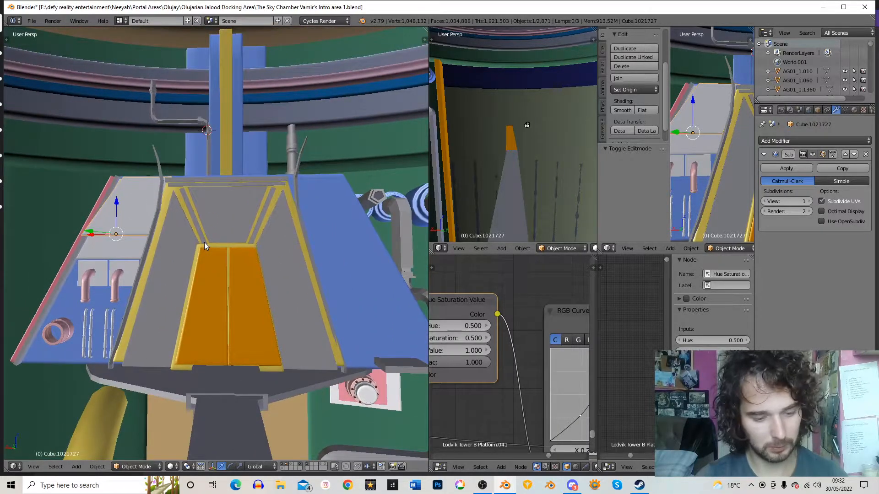
{"action": "key", "text": "alt+d"}
{"action": "key", "text": "x"}
{"action": "left_click", "coordinate": [229, 193]}
Step: Mirror the duplicated upper panel along the X axis
{"action": "key", "text": "t"}
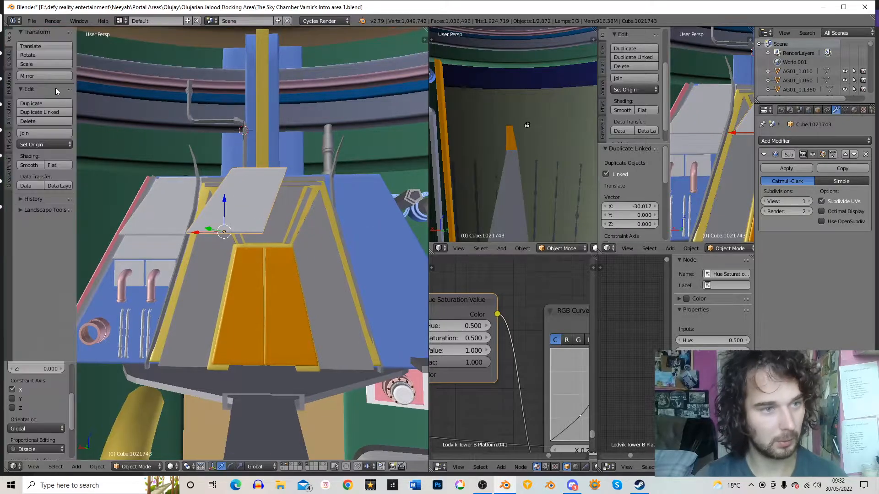
{"action": "left_click", "coordinate": [48, 76]}
{"action": "key", "text": "x"}
{"action": "left_click", "coordinate": [240, 177]}
Step: Move the mirrored panel -36.922 along X and -20.273 along Y to the door's other side
{"action": "middle_click_drag", "start_coordinate": [237, 180], "coordinate": [237, 194]}
{"action": "key", "text": "g"}
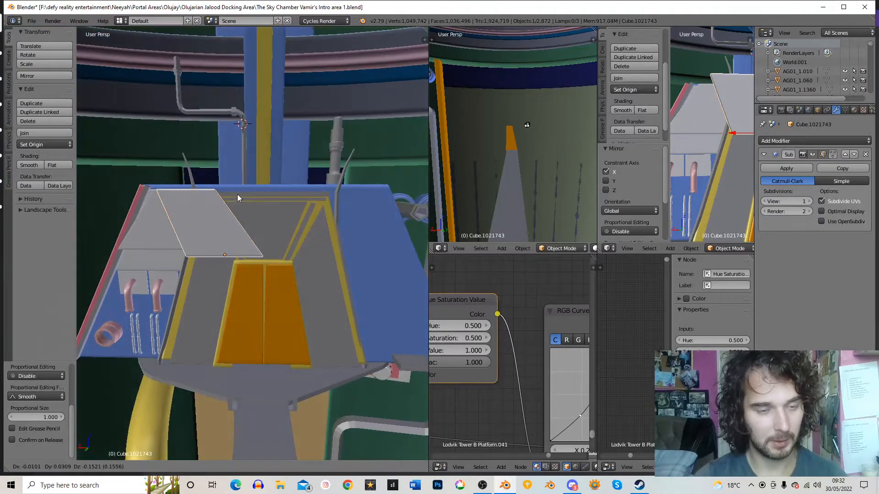
{"action": "key", "text": "x"}
{"action": "left_click", "coordinate": [351, 232]}
{"action": "key", "text": "g"}
{"action": "key", "text": "y"}
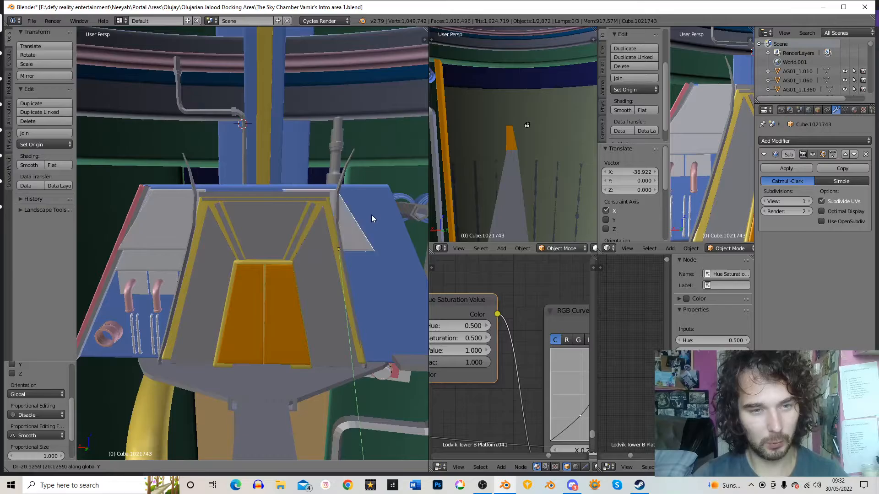
{"action": "left_click", "coordinate": [370, 215]}
Step: Slide the mirrored panel 15.489 along its local X axis
{"action": "middle_click_drag", "start_coordinate": [370, 215], "coordinate": [350, 211]}
{"action": "key", "text": "g"}
{"action": "key", "text": "x"}
{"action": "key", "text": "x"}
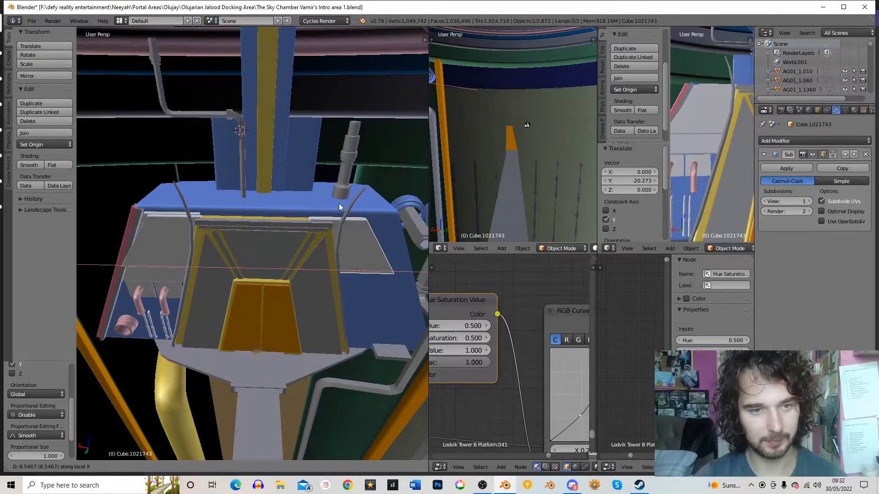
{"action": "left_click", "coordinate": [353, 206]}
Step: Move the mirrored panel -1.416 along Y, rotate it -0.162° about Z and deselect it
{"action": "middle_click_drag", "start_coordinate": [352, 206], "coordinate": [346, 169]}
{"action": "middle_click_drag", "start_coordinate": [384, 224], "coordinate": [378, 288]}
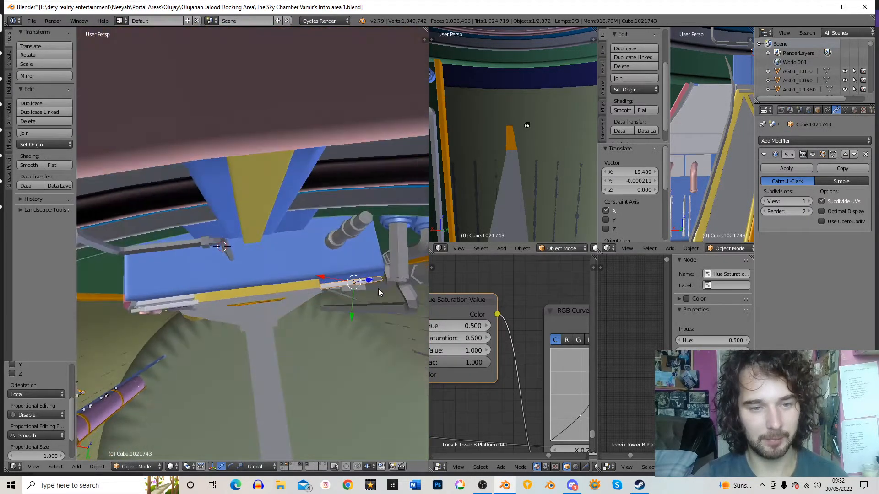
{"action": "key", "text": "g"}
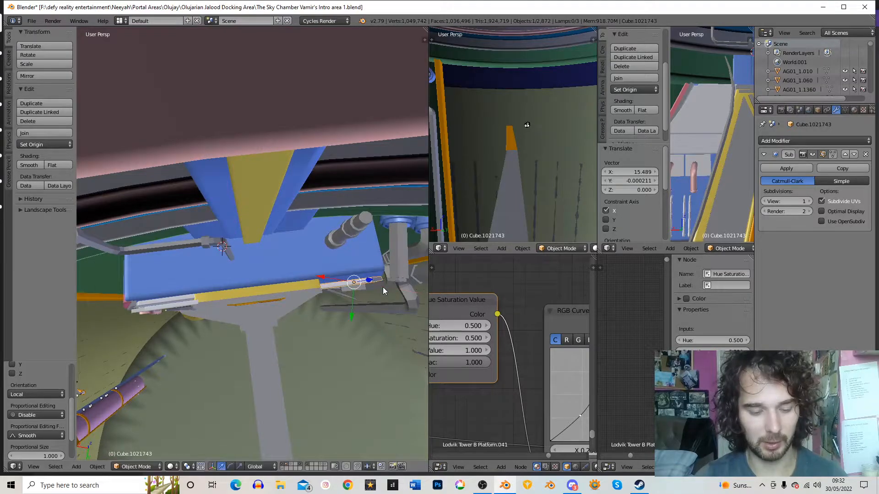
{"action": "key", "text": "y"}
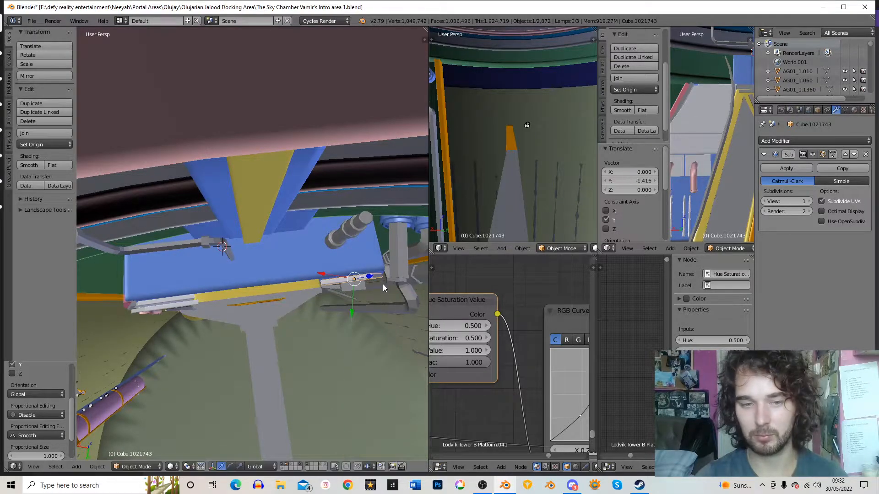
{"action": "left_click", "coordinate": [383, 284]}
{"action": "key", "text": "r"}
{"action": "key", "text": "z"}
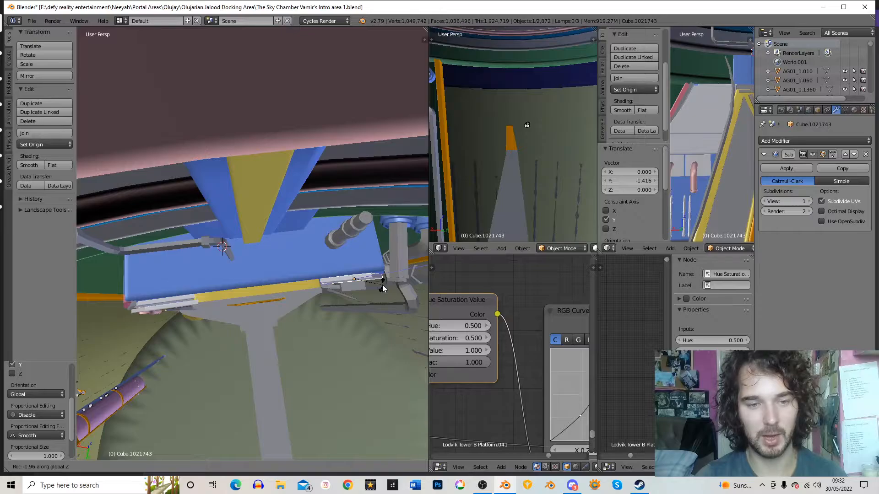
{"action": "left_click", "coordinate": [383, 288]}
{"action": "middle_click_drag", "start_coordinate": [382, 288], "coordinate": [363, 246]}
{"action": "key", "text": "a"}
Step: Select the lower pale panel above the pink pipes and make a linked duplicate moved -64.182 along its local X axis
{"action": "right_click", "coordinate": [156, 264]}
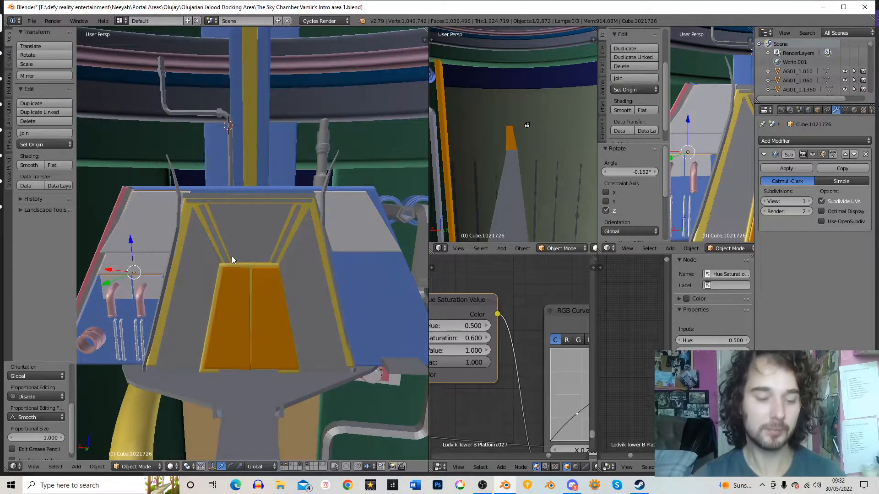
{"action": "key", "text": "shift+d"}
{"action": "key", "text": "x"}
{"action": "key", "text": "x"}
{"action": "left_click", "coordinate": [392, 262]}
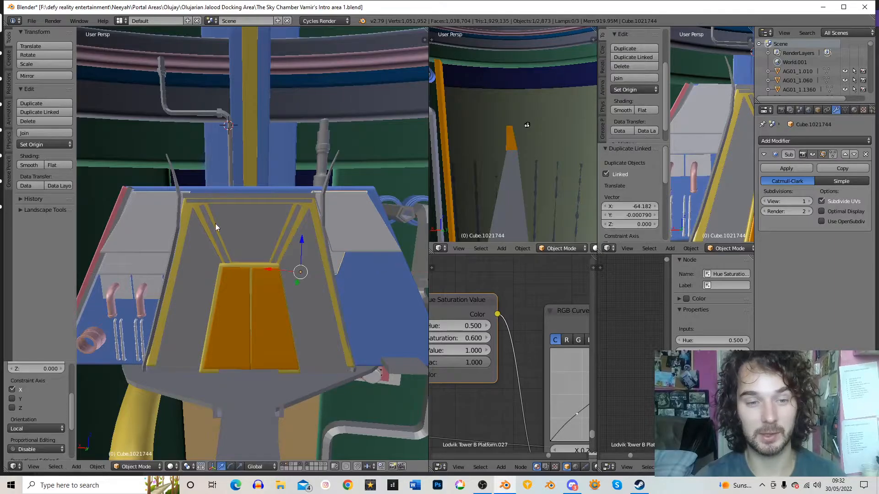
Step: Mirror the lower panel's copy along X, move it 27.005 along local X beneath the mirrored upper panel and deselect it
{"action": "left_click", "coordinate": [28, 76]}
{"action": "key", "text": "x"}
{"action": "left_click", "coordinate": [298, 172]}
{"action": "key", "text": "g"}
{"action": "key", "text": "x"}
{"action": "key", "text": "x"}
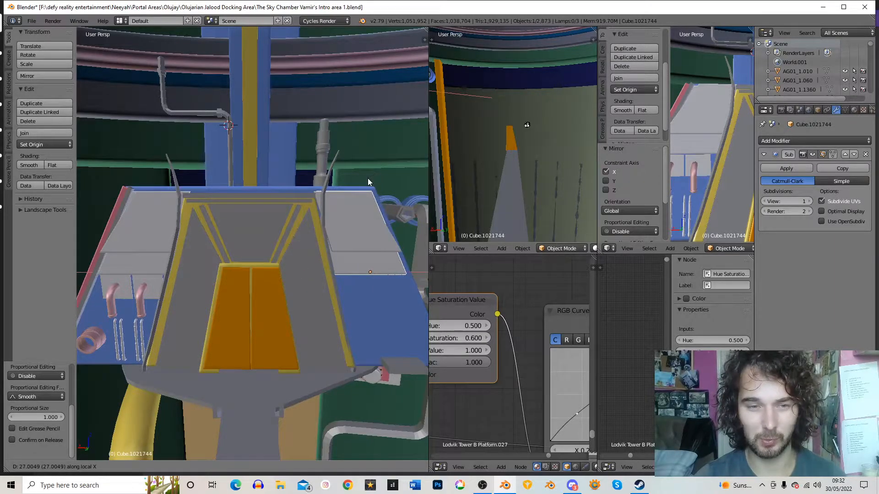
{"action": "left_click", "coordinate": [367, 178]}
{"action": "middle_click_drag", "start_coordinate": [367, 177], "coordinate": [364, 211]}
{"action": "key", "text": "a"}
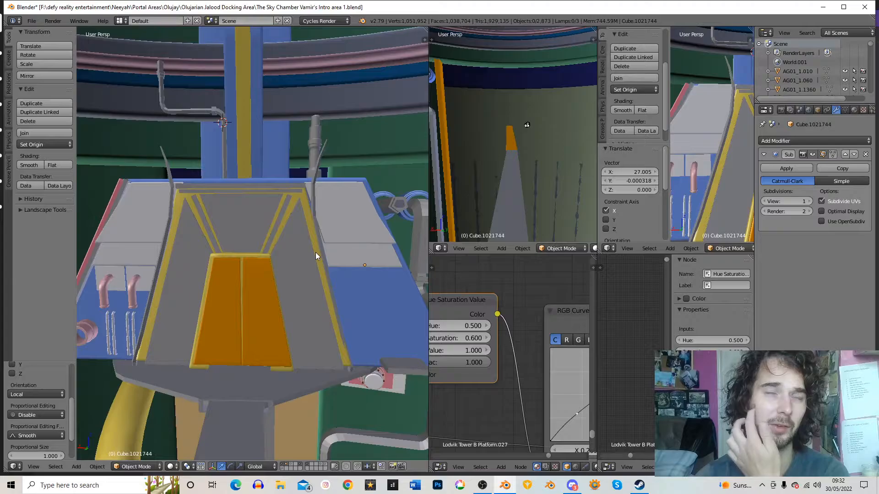
{"action": "middle_click_drag", "start_coordinate": [306, 251], "coordinate": [302, 222]}
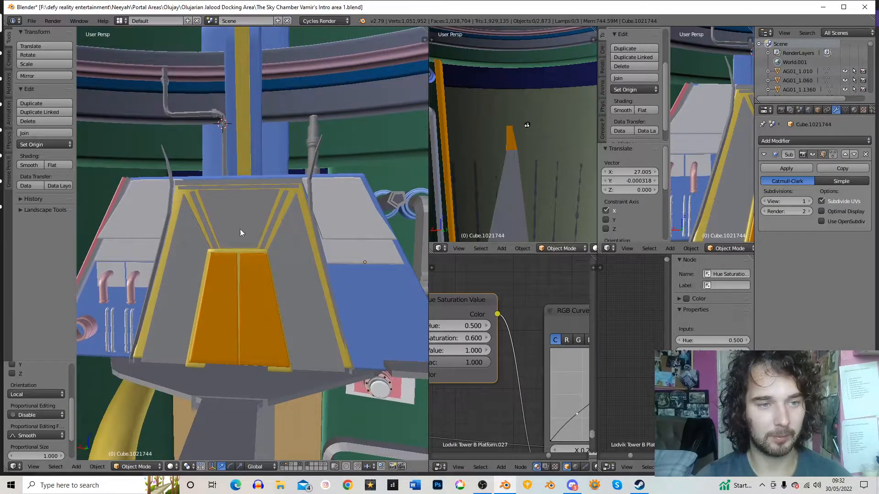
{"action": "right_click", "coordinate": [142, 249]}
{"action": "right_click", "coordinate": [365, 262]}
{"action": "middle_click_drag", "start_coordinate": [345, 222], "coordinate": [347, 217]}
{"action": "key", "text": "t"}
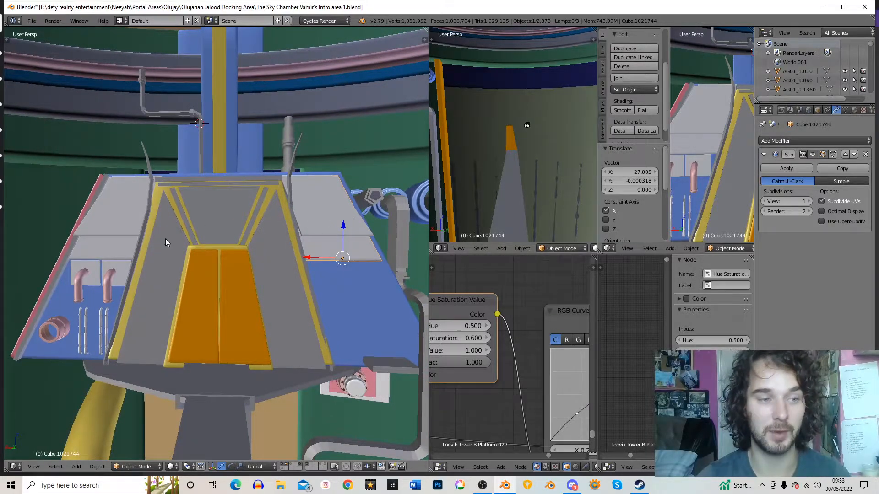
{"action": "middle_click_drag", "start_coordinate": [344, 257], "coordinate": [306, 210]}
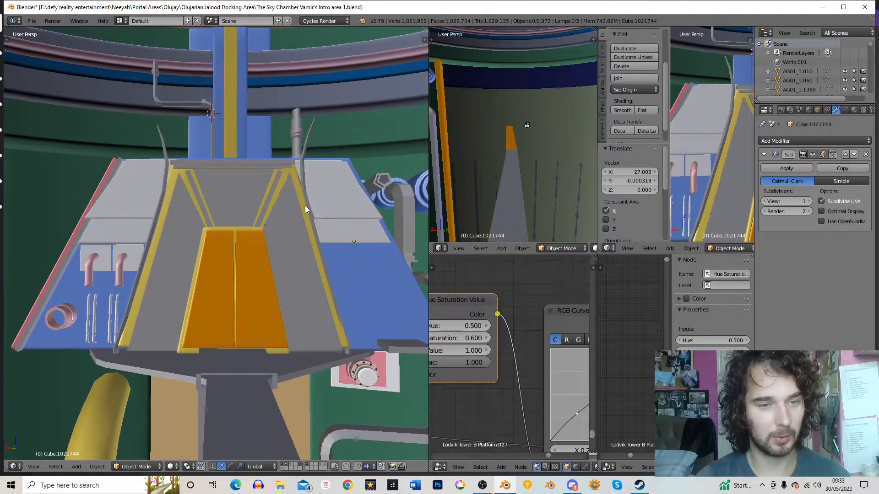
Step: Select the two pink pipes and their backing plates and make a linked duplicate moved -91.280 along X
{"action": "scroll", "coordinate": [235, 222], "scroll_direction": "up", "scroll_amount": 5}
{"action": "right_click", "coordinate": [100, 219]}
{"action": "right_click", "coordinate": [153, 210], "text": "shift"}
{"action": "right_click", "coordinate": [121, 243], "text": "shift"}
{"action": "right_click", "coordinate": [76, 238], "text": "shift"}
{"action": "scroll", "coordinate": [76, 238], "scroll_direction": "down", "scroll_amount": 5}
{"action": "middle_click_drag", "start_coordinate": [242, 213], "coordinate": [223, 239]}
{"action": "key", "text": "alt+d"}
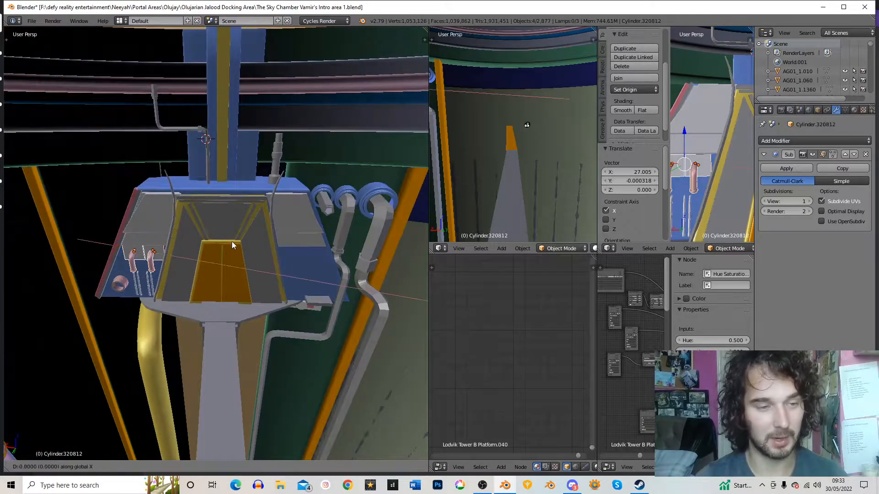
Step: Move the copied pipes and plates -26.106 along Y and 1.019 along X
{"action": "key", "text": "y"}
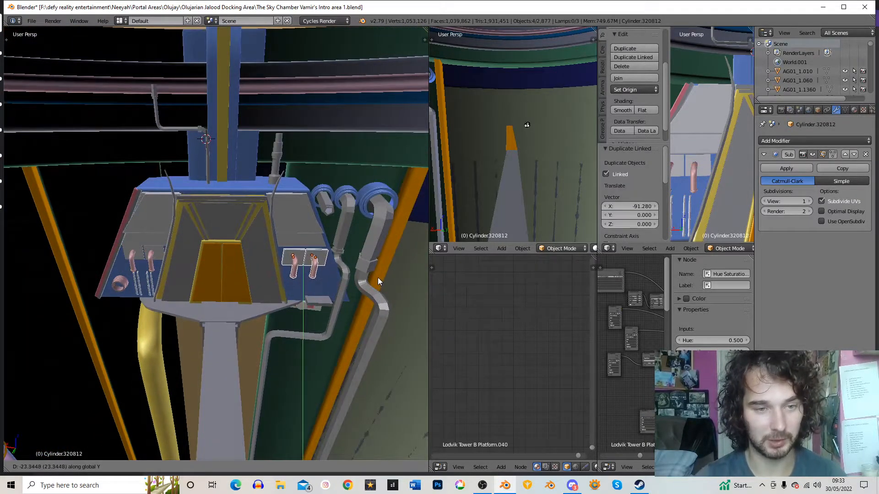
{"action": "left_click", "coordinate": [377, 275]}
{"action": "middle_click_drag", "start_coordinate": [377, 276], "coordinate": [363, 234]}
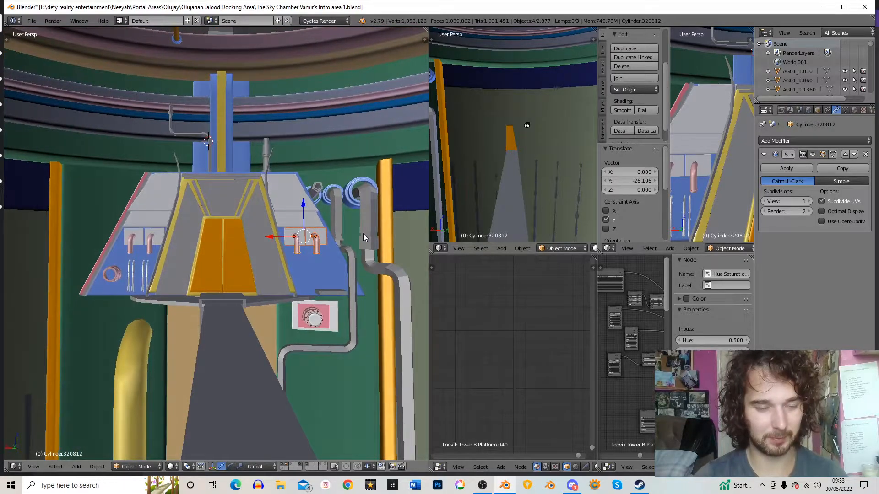
{"action": "key", "text": "g"}
{"action": "key", "text": "x"}
{"action": "left_click", "coordinate": [361, 232]}
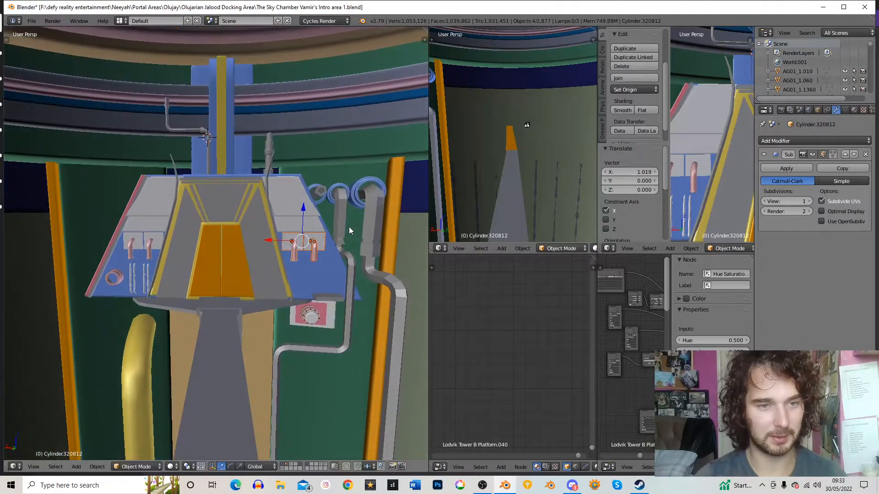
Step: Shift the copied pipes and plates a further 0.594 along X and deselect them
{"action": "scroll", "coordinate": [348, 228], "scroll_direction": "up", "scroll_amount": 2}
{"action": "key", "text": "g"}
{"action": "key", "text": "x"}
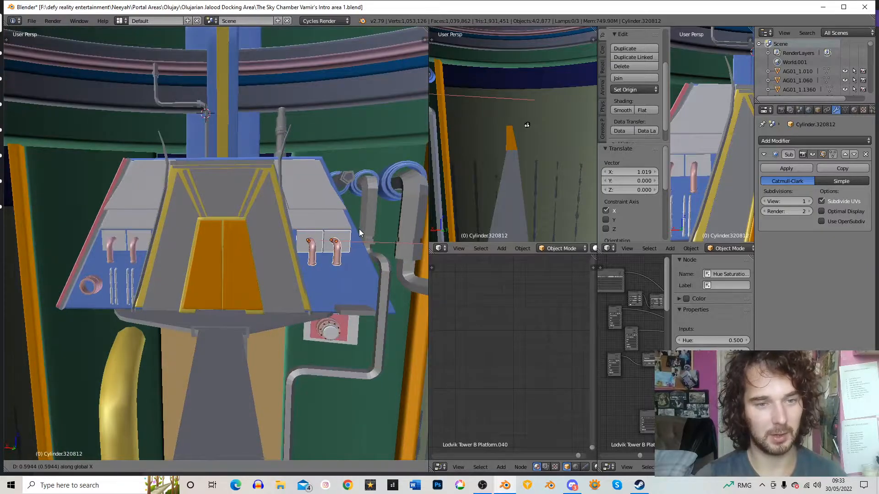
{"action": "left_click", "coordinate": [359, 229]}
{"action": "key", "text": "a"}
Step: Select the thin grey bar on the blue housing's outer edge beside the pipes and make a linked duplicate in place
{"action": "key", "text": "c"}
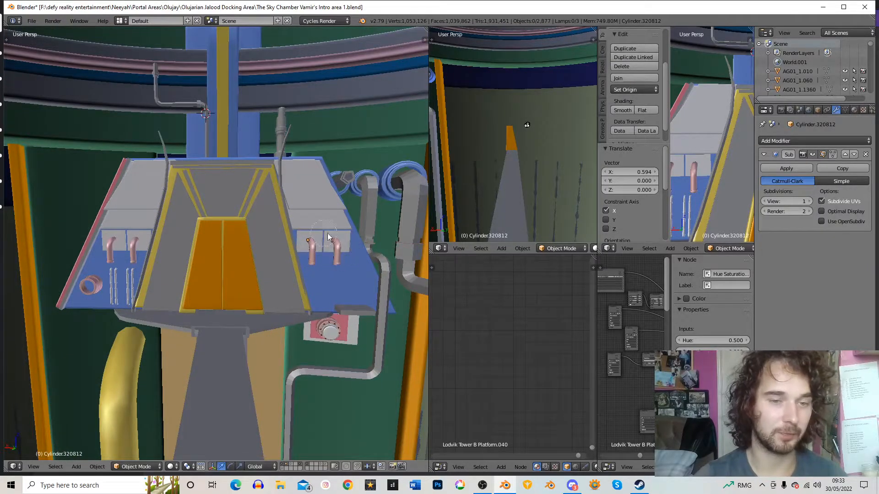
{"action": "right_click", "coordinate": [97, 235]}
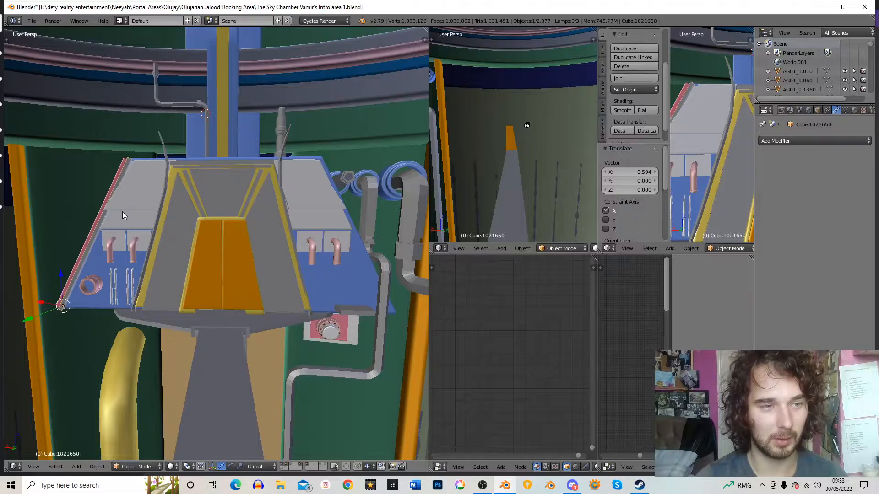
{"action": "middle_click_drag", "start_coordinate": [122, 213], "coordinate": [130, 226]}
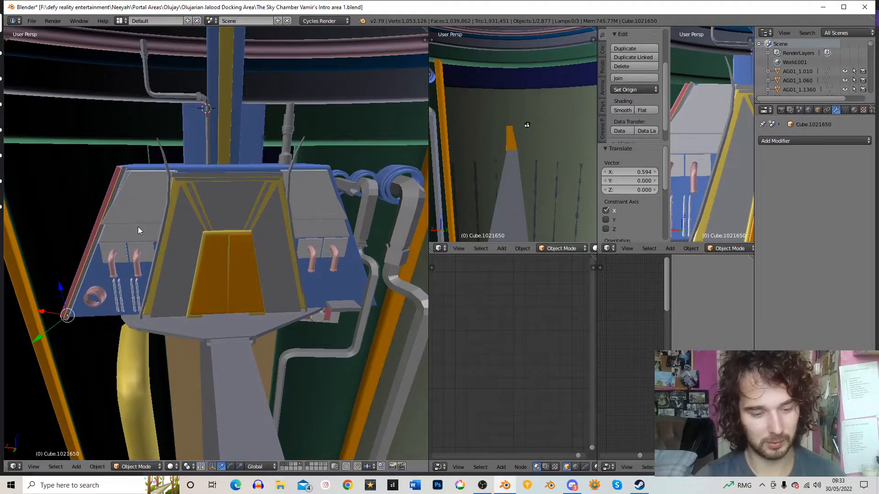
{"action": "key", "text": "shift+d"}
{"action": "key", "text": "x"}
{"action": "key", "text": "x"}
{"action": "right_click", "coordinate": [336, 228]}
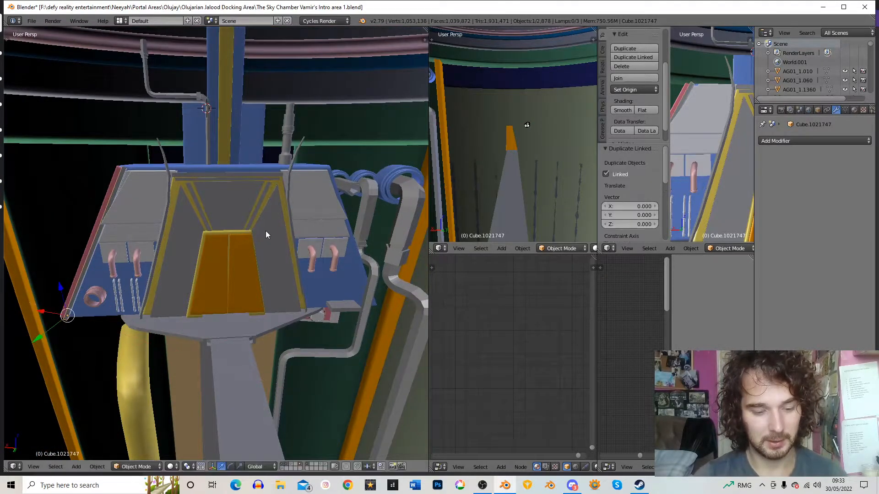
{"action": "key", "text": "g"}
{"action": "right_click", "coordinate": [298, 231]}
Step: Move the copied grey bar along X to the opposite side of the door and -22.607 along Y
{"action": "middle_click_drag", "start_coordinate": [141, 174], "coordinate": [146, 199]}
{"action": "key", "text": "g"}
{"action": "key", "text": "x"}
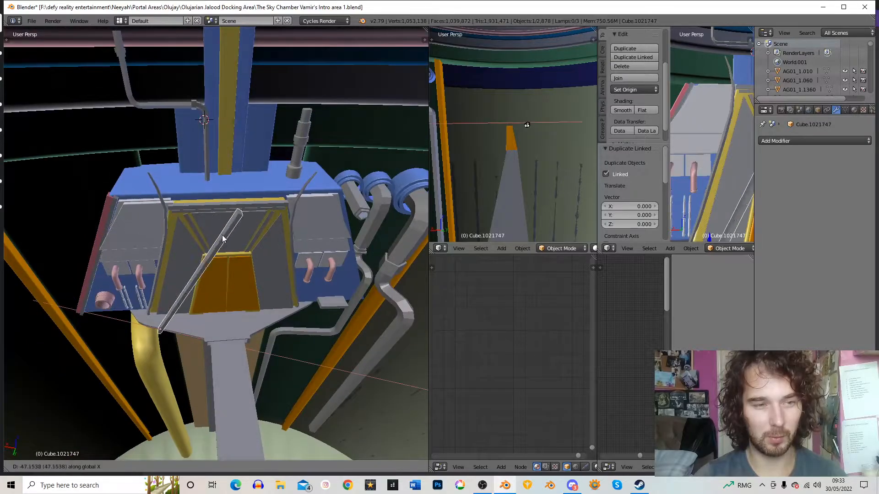
{"action": "left_click", "coordinate": [277, 262]}
{"action": "key", "text": "g"}
{"action": "key", "text": "y"}
{"action": "left_click", "coordinate": [284, 225]}
{"action": "middle_click_drag", "start_coordinate": [284, 226], "coordinate": [227, 169]}
{"action": "key", "text": "t"}
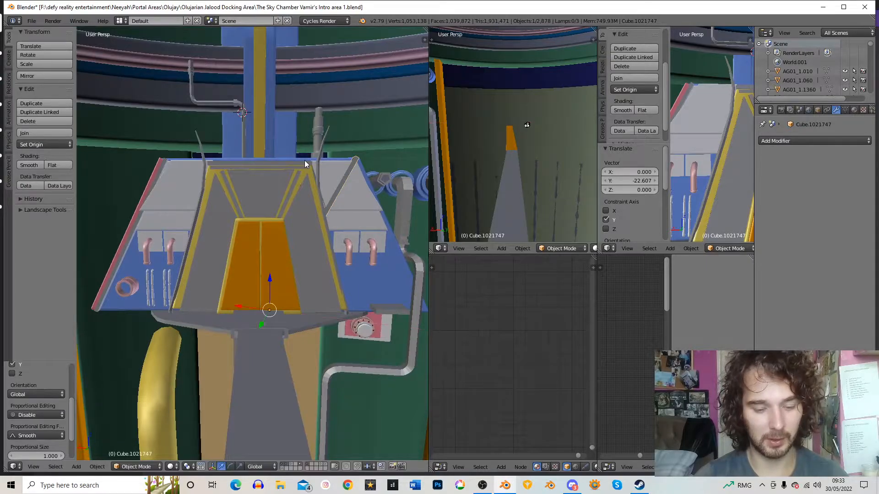
{"action": "left_click", "coordinate": [61, 78]}
{"action": "key", "text": "y"}
{"action": "left_click", "coordinate": [236, 142]}
{"action": "middle_click_drag", "start_coordinate": [351, 166], "coordinate": [305, 188]}
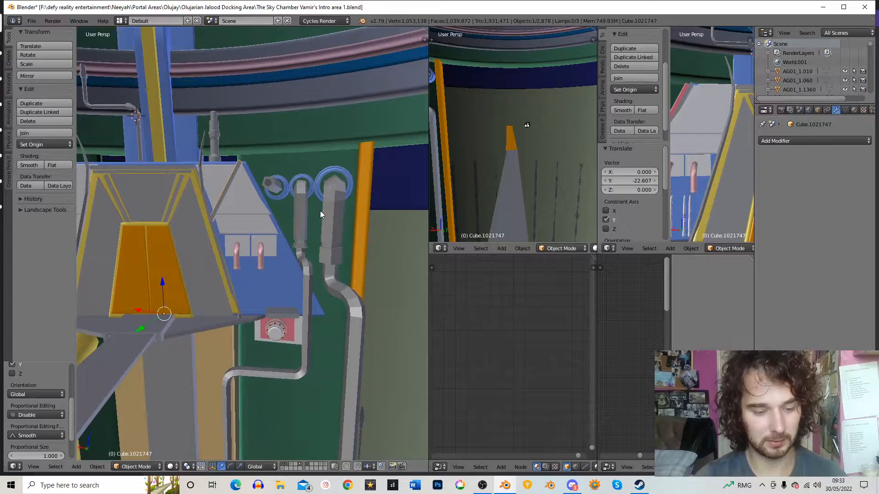
Step: Move the copied grey bar along X to the yellow frame's lower corner and -11.285 along Y
{"action": "middle_click_drag", "start_coordinate": [237, 142], "coordinate": [293, 209]}
{"action": "key", "text": "g"}
{"action": "key", "text": "x"}
{"action": "left_click", "coordinate": [364, 235]}
{"action": "middle_click_drag", "start_coordinate": [364, 235], "coordinate": [316, 217]}
{"action": "key", "text": "g"}
{"action": "key", "text": "y"}
{"action": "left_click", "coordinate": [313, 237]}
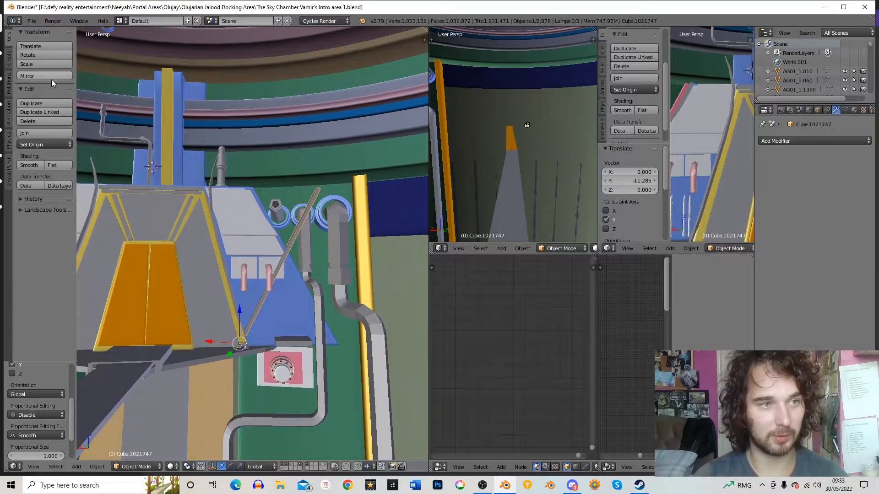
Step: Rotate the copied grey bar 46.2° about its local Y axis so it leans the opposite way
{"action": "left_click", "coordinate": [51, 77]}
{"action": "key", "text": "r"}
{"action": "key", "text": "x"}
{"action": "key", "text": "x"}
{"action": "key", "text": "y"}
{"action": "key", "text": "y"}
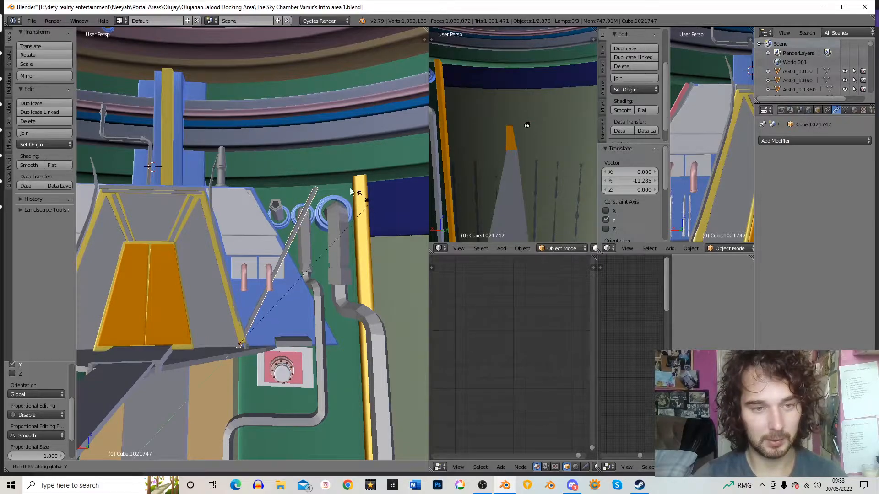
{"action": "left_click", "coordinate": [232, 143]}
Step: Move the rotated grey bar -34.660 along its local X axis towards the blue housing's outer edge
{"action": "key", "text": "g"}
{"action": "key", "text": "x"}
{"action": "right_click", "coordinate": [310, 144]}
{"action": "middle_click_drag", "start_coordinate": [311, 144], "coordinate": [256, 221]}
{"action": "key", "text": "g"}
{"action": "key", "text": "y"}
{"action": "key", "text": "x"}
{"action": "key", "text": "x"}
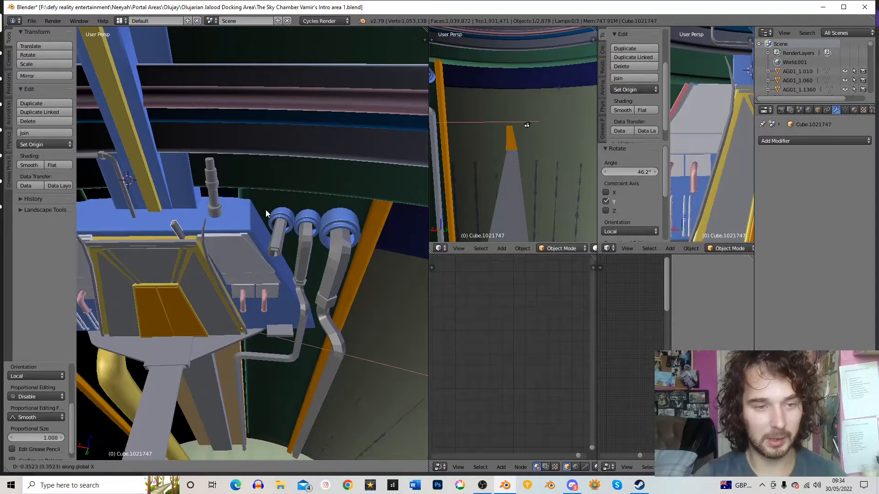
{"action": "left_click", "coordinate": [325, 221]}
Step: Rotate the grey bar -9.28° in the view and move it -1.377 in X, -0.687 in Y and -2.042 in Z
{"action": "mouse_move", "coordinate": [325, 221]}
{"action": "middle_mouse_down"}
{"action": "mouse_move", "coordinate": [325, 205]}
{"action": "mouse_move", "coordinate": [353, 214]}
{"action": "mouse_move", "coordinate": [337, 228]}
{"action": "middle_mouse_up"}
{"action": "key", "text": "r"}
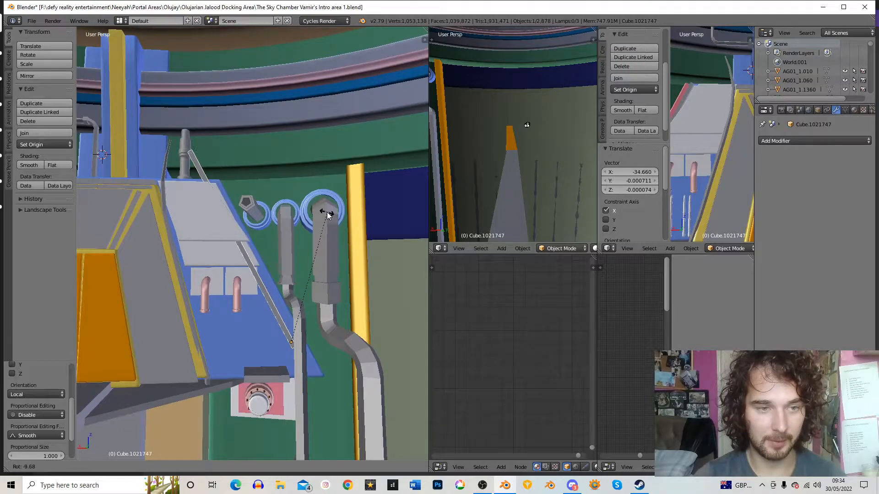
{"action": "left_click", "coordinate": [330, 214]}
{"action": "key", "text": "g"}
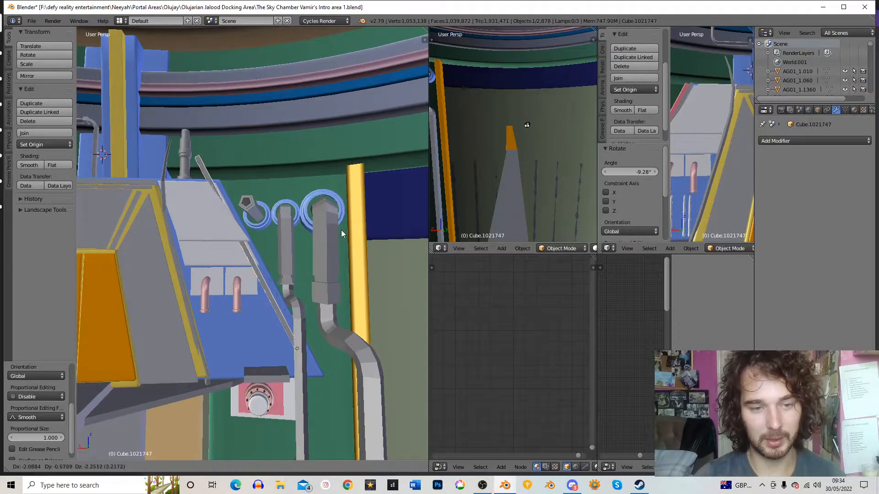
{"action": "left_click", "coordinate": [350, 238]}
{"action": "middle_click_drag", "start_coordinate": [345, 234], "coordinate": [350, 276]}
{"action": "key", "text": "g"}
{"action": "left_click", "coordinate": [322, 218]}
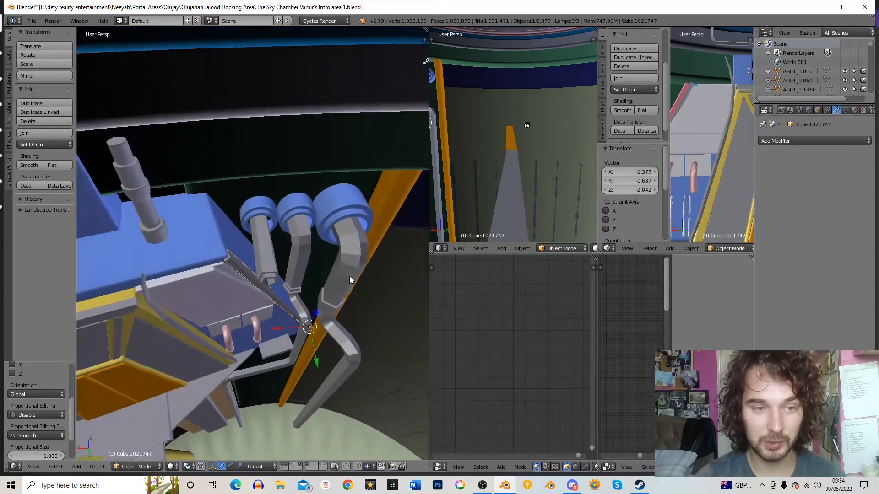
Step: Adjust the grey bar's position along X and move it 0.927 along Y
{"action": "key", "text": "g"}
{"action": "key", "text": "x"}
{"action": "left_click", "coordinate": [350, 279]}
{"action": "key", "text": "g"}
{"action": "key", "text": "y"}
{"action": "left_click", "coordinate": [350, 281]}
{"action": "middle_click_drag", "start_coordinate": [351, 281], "coordinate": [312, 235]}
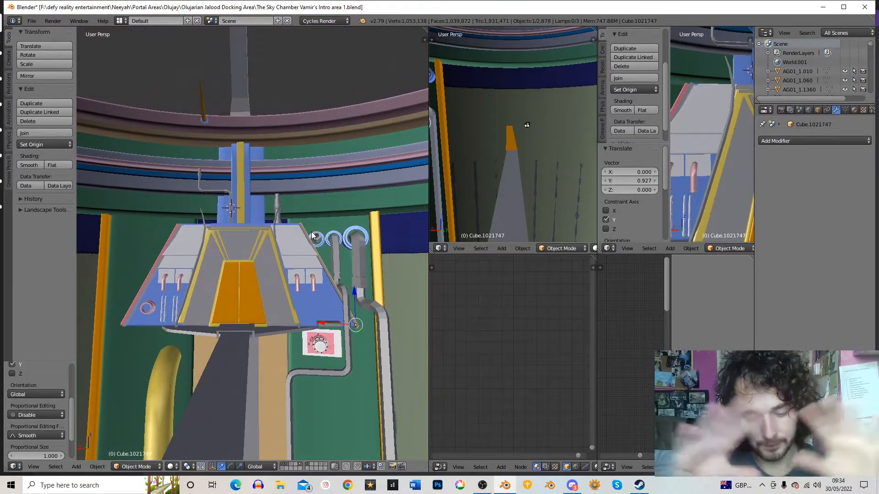
{"action": "middle_click_drag", "start_coordinate": [309, 238], "coordinate": [355, 249]}
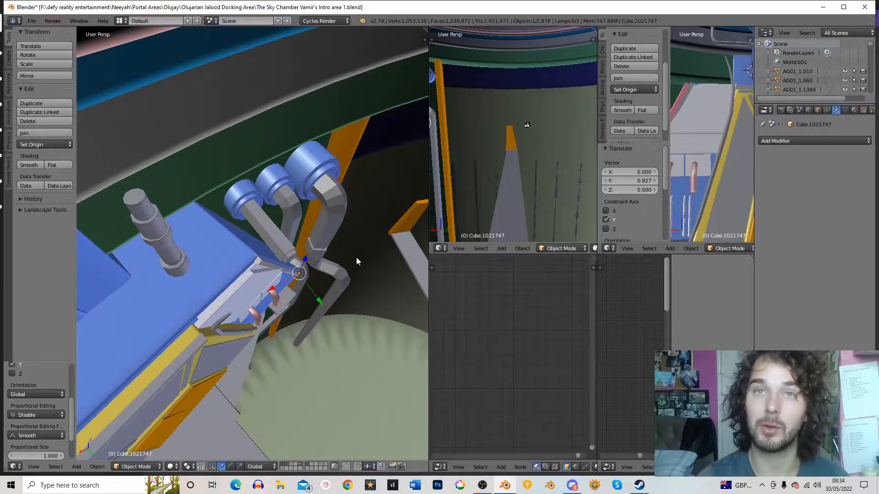
{"action": "middle_click_drag", "start_coordinate": [357, 259], "coordinate": [330, 238]}
{"action": "middle_click_drag", "start_coordinate": [359, 277], "coordinate": [386, 269]}
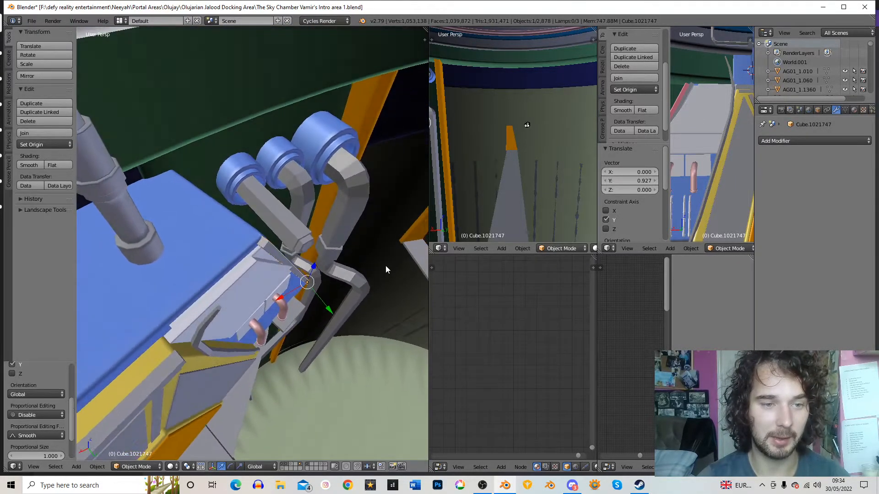
{"action": "key", "text": "r"}
{"action": "key", "text": "x"}
{"action": "key", "text": "y"}
{"action": "key", "text": "y"}
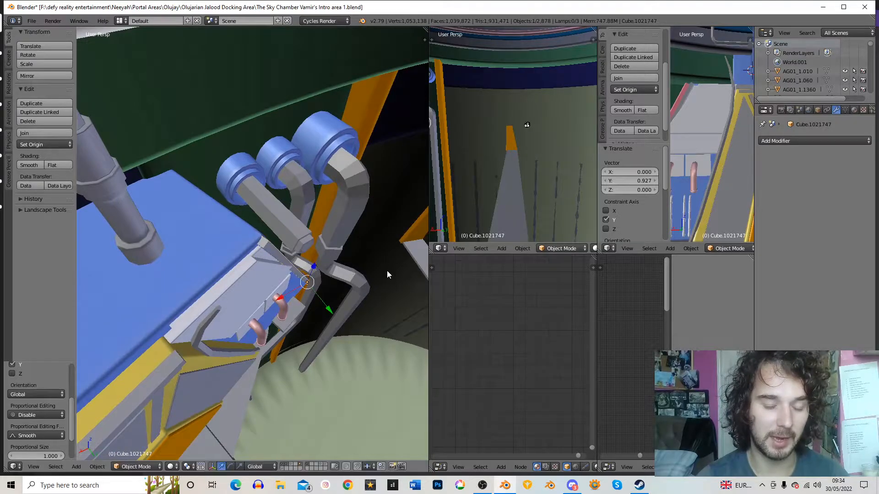
{"action": "key", "text": "Escape"}
Step: Move the grey bar 1.294 along its local X axis and deselect it
{"action": "middle_click_drag", "start_coordinate": [388, 273], "coordinate": [332, 207]}
{"action": "middle_click_drag", "start_coordinate": [387, 221], "coordinate": [335, 214]}
{"action": "key", "text": "g"}
{"action": "key", "text": "x"}
{"action": "key", "text": "x"}
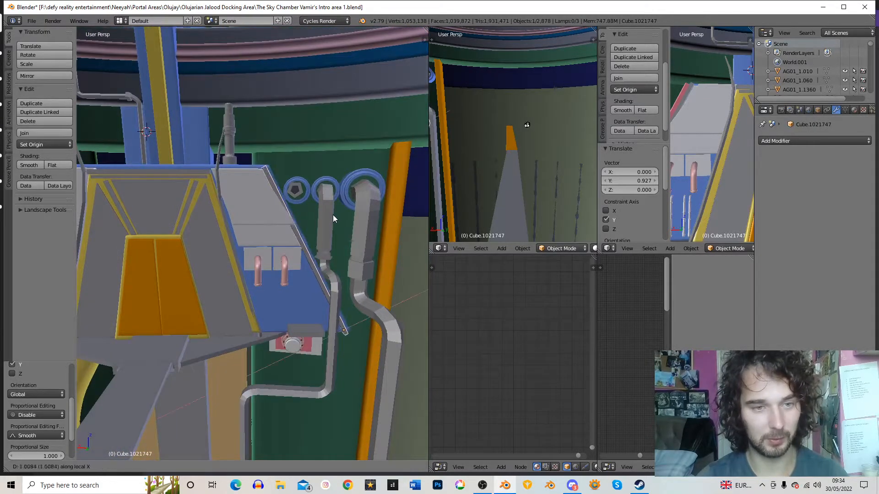
{"action": "left_click", "coordinate": [333, 216]}
{"action": "key", "text": "a"}
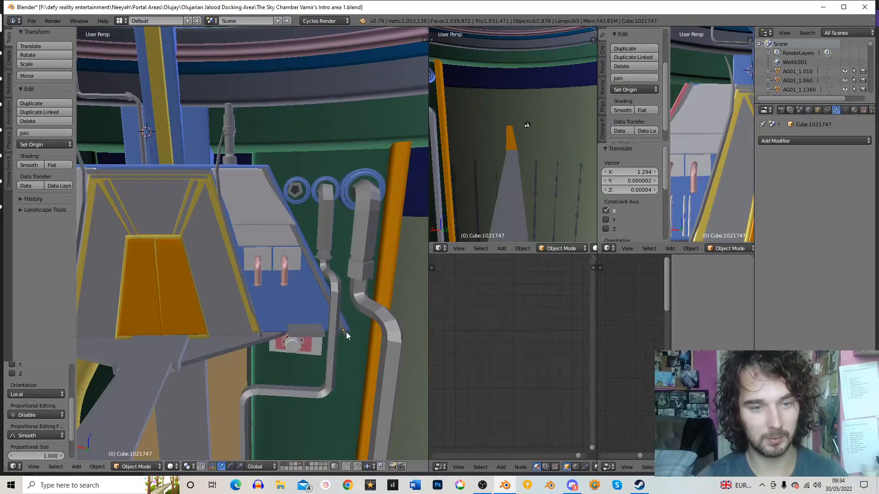
Step: Select the pink-red trim strip on the blue housing's outer edge and make a linked duplicate in place
{"action": "middle_click_drag", "start_coordinate": [346, 331], "coordinate": [280, 201]}
{"action": "right_click", "coordinate": [220, 175]}
{"action": "middle_click_drag", "start_coordinate": [219, 175], "coordinate": [230, 224]}
{"action": "key", "text": "shift+d"}
{"action": "key", "text": "x"}
{"action": "key", "text": "x"}
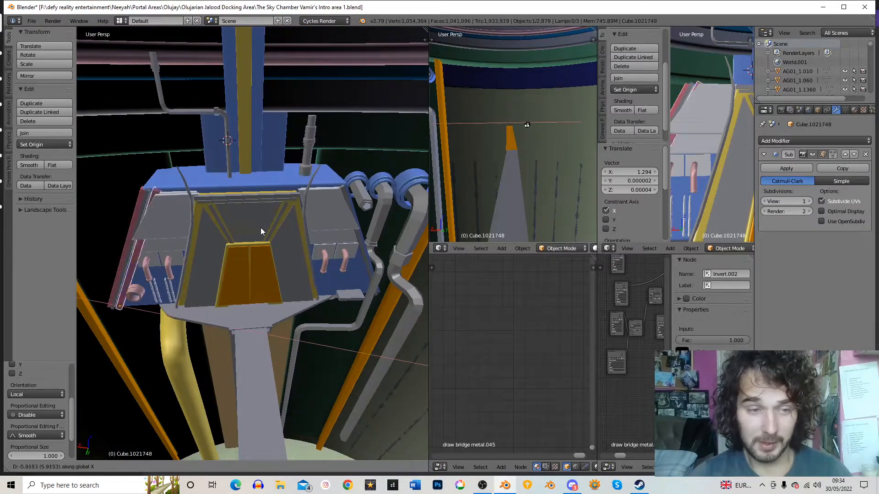
{"action": "key", "text": "Escape"}
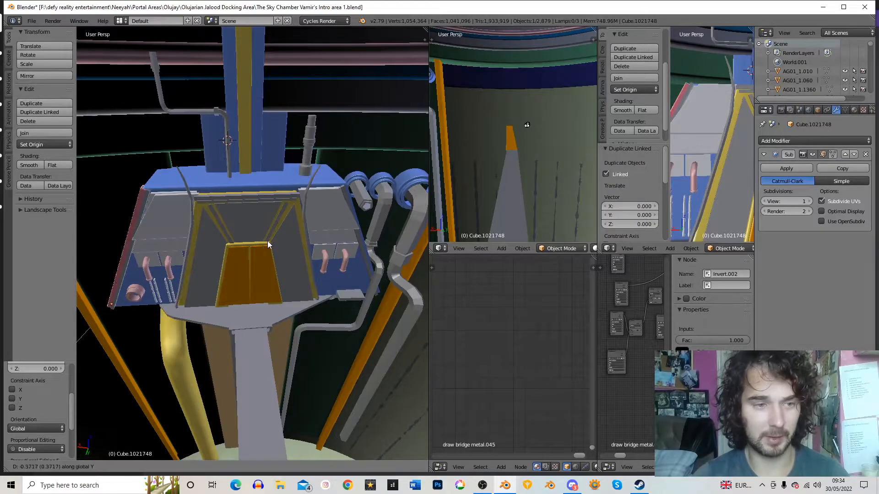
Step: Move the copied red strip along X across the door structure and forward along Y
{"action": "key", "text": "g"}
{"action": "key", "text": "x"}
{"action": "left_click", "coordinate": [318, 224]}
{"action": "middle_click_drag", "start_coordinate": [319, 224], "coordinate": [266, 255]}
{"action": "key", "text": "g"}
{"action": "key", "text": "y"}
{"action": "left_click", "coordinate": [333, 241]}
Step: Move the copied red strip -28.539 along X and -10.043 along Y
{"action": "key", "text": "g"}
{"action": "key", "text": "x"}
{"action": "key", "text": "y"}
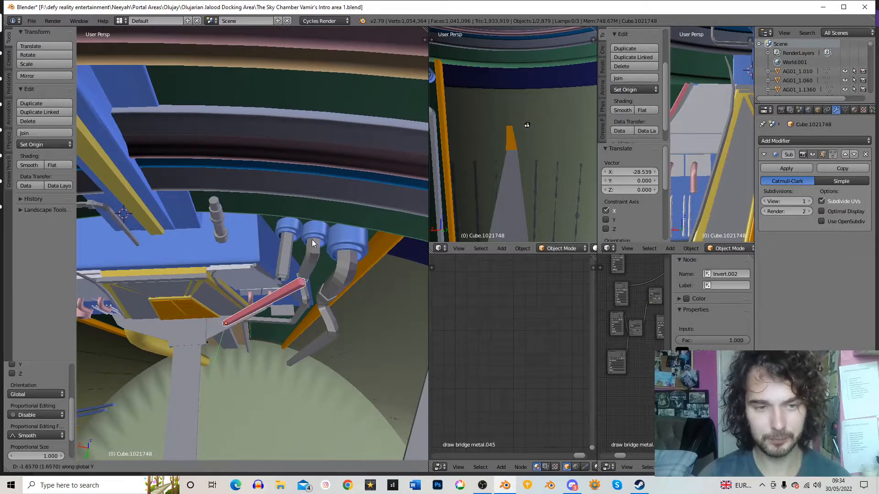
{"action": "left_click", "coordinate": [312, 235]}
{"action": "middle_click_drag", "start_coordinate": [312, 235], "coordinate": [317, 205]}
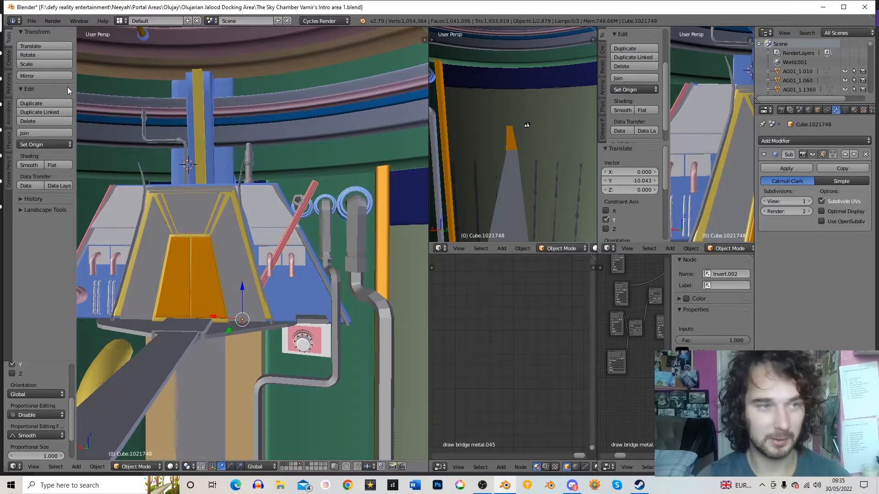
{"action": "left_click", "coordinate": [54, 74]}
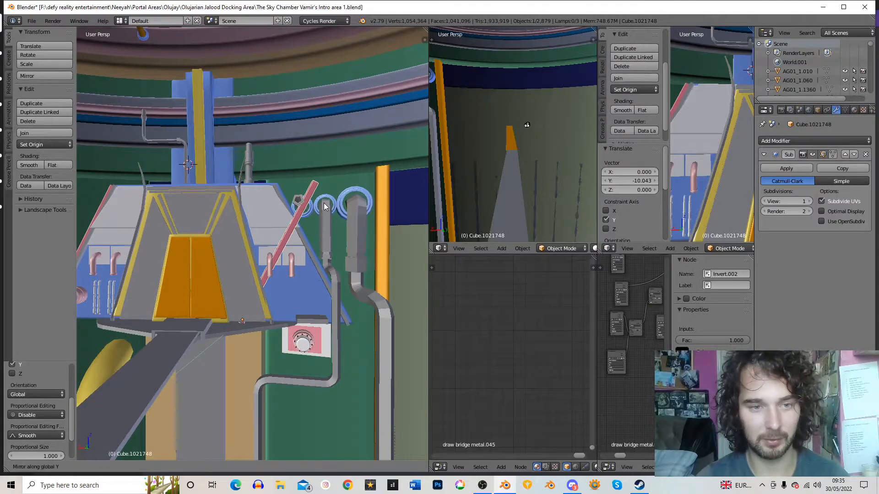
{"action": "key", "text": "x"}
{"action": "right_click", "coordinate": [323, 203]}
{"action": "key", "text": "r"}
{"action": "key", "text": "x"}
{"action": "right_click", "coordinate": [394, 205]}
{"action": "key", "text": "r"}
{"action": "key", "text": "y"}
{"action": "right_click", "coordinate": [382, 177]}
Step: Rotate the copied red strip about 42° about its local Y axis
{"action": "key", "text": "r"}
{"action": "key", "text": "y"}
{"action": "key", "text": "y"}
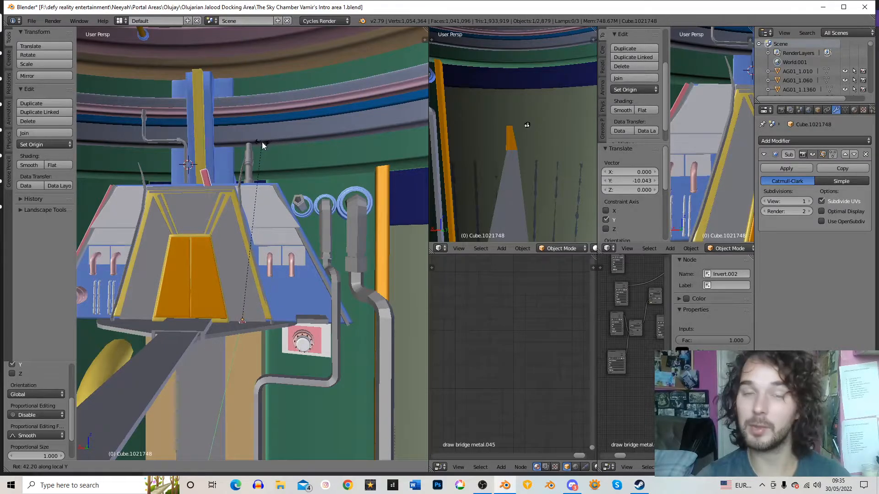
{"action": "left_click", "coordinate": [262, 142]}
Step: Move the rotated red strip along X towards the copied grey bar and -13.940 along Y
{"action": "middle_click_drag", "start_coordinate": [260, 141], "coordinate": [249, 224]}
{"action": "key", "text": "g"}
{"action": "key", "text": "x"}
{"action": "left_click", "coordinate": [311, 223]}
{"action": "key", "text": "g"}
{"action": "key", "text": "y"}
{"action": "left_click", "coordinate": [315, 204]}
Step: Rotate the red strip 11.5° about its local Y axis
{"action": "middle_click_drag", "start_coordinate": [315, 204], "coordinate": [369, 218]}
{"action": "key", "text": "r"}
{"action": "key", "text": "x"}
{"action": "key", "text": "x"}
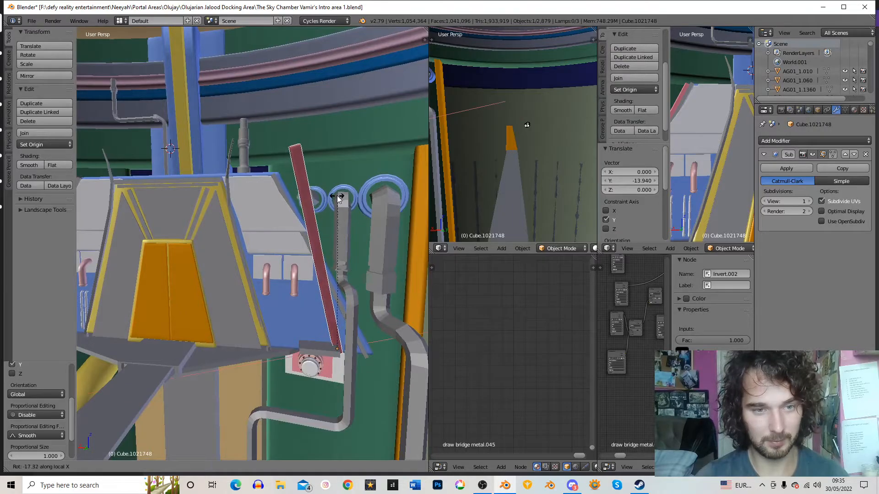
{"action": "key", "text": "y"}
{"action": "key", "text": "y"}
{"action": "left_click", "coordinate": [369, 192]}
Step: Move the copied red strip along X, -4.144 along Y, and then 4.892 along X to reach the blue panel's slanted edge
{"action": "middle_click_drag", "start_coordinate": [369, 192], "coordinate": [341, 232]}
{"action": "key", "text": "g"}
{"action": "key", "text": "x"}
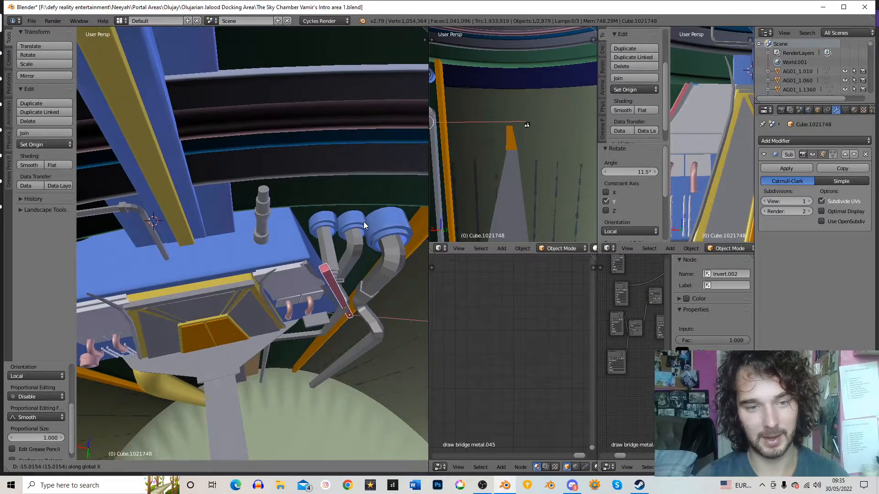
{"action": "left_click", "coordinate": [364, 221]}
{"action": "key", "text": "g"}
{"action": "key", "text": "y"}
{"action": "left_click", "coordinate": [363, 216]}
{"action": "key", "text": "g"}
{"action": "key", "text": "x"}
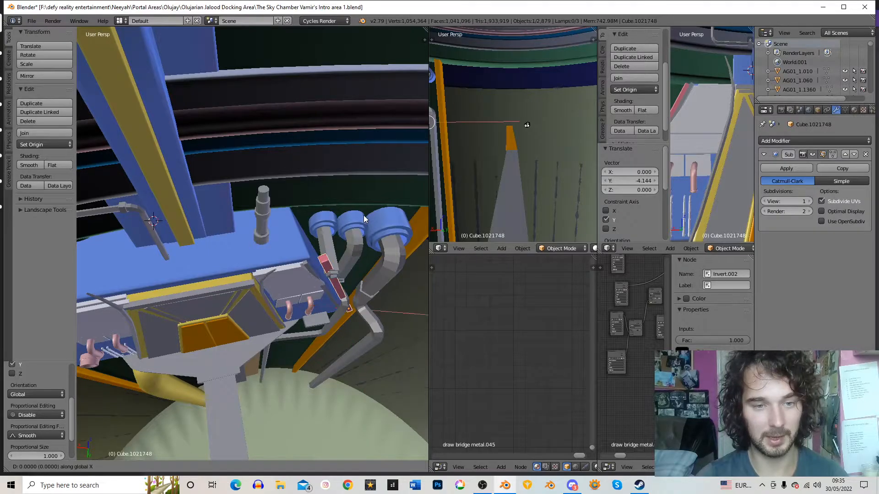
{"action": "left_click", "coordinate": [367, 230]}
Step: Rotate the copied red strip 0.692° about its local Y axis to follow the blue panel's slanted edge
{"action": "middle_click_drag", "start_coordinate": [367, 230], "coordinate": [355, 175]}
{"action": "middle_click_drag", "start_coordinate": [353, 209], "coordinate": [381, 237]}
{"action": "key", "text": "r"}
{"action": "key", "text": "y"}
{"action": "key", "text": "y"}
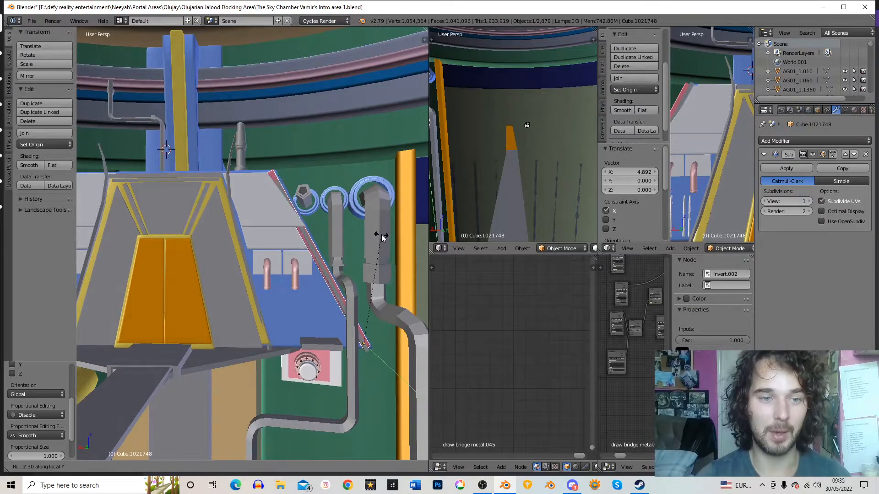
{"action": "left_click", "coordinate": [384, 234]}
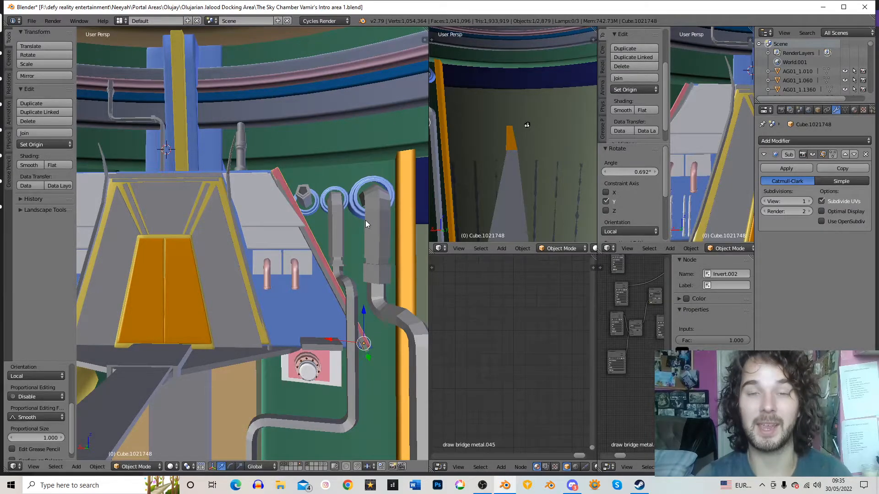
Step: Fine-tune the copied red strip's tilt with unconstrained rotations of -0.894° and 0.118° from different views
{"action": "mouse_move", "coordinate": [365, 220]}
{"action": "middle_mouse_down"}
{"action": "mouse_move", "coordinate": [356, 277]}
{"action": "mouse_move", "coordinate": [360, 227]}
{"action": "middle_mouse_up"}
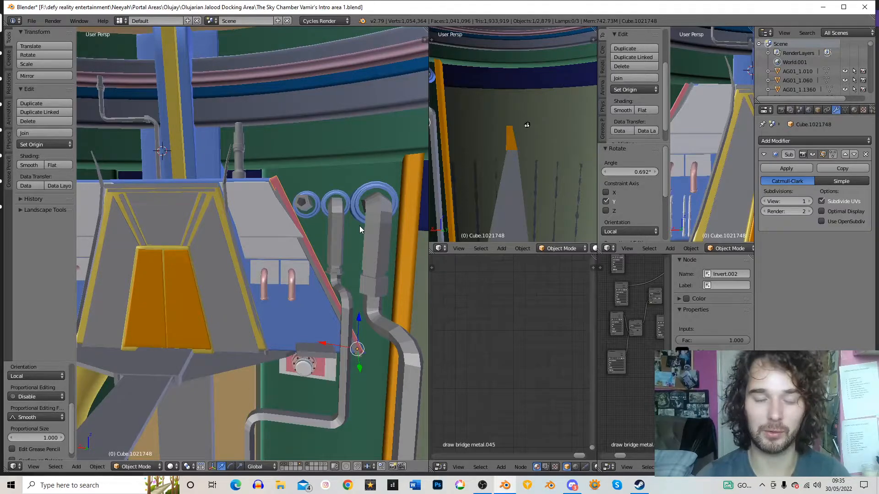
{"action": "middle_click_drag", "start_coordinate": [362, 224], "coordinate": [348, 213]}
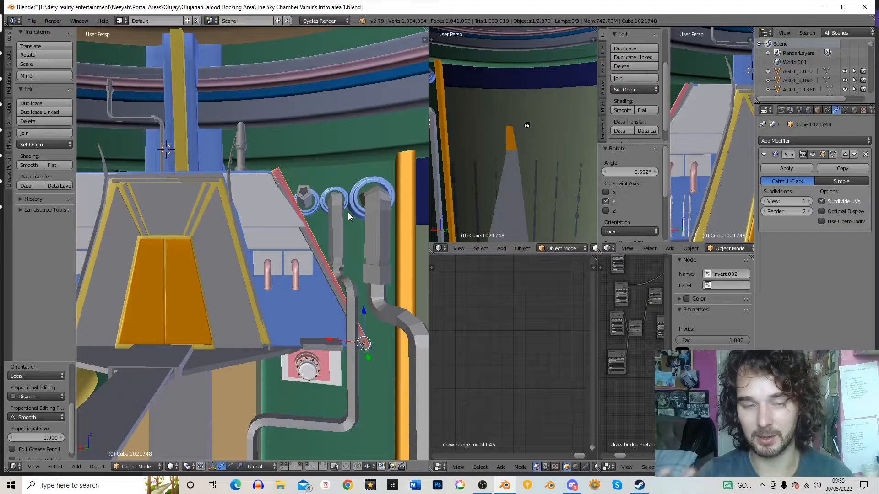
{"action": "middle_click_drag", "start_coordinate": [289, 201], "coordinate": [290, 180]}
{"action": "key", "text": "r"}
{"action": "left_click", "coordinate": [358, 160]}
{"action": "key", "text": "r"}
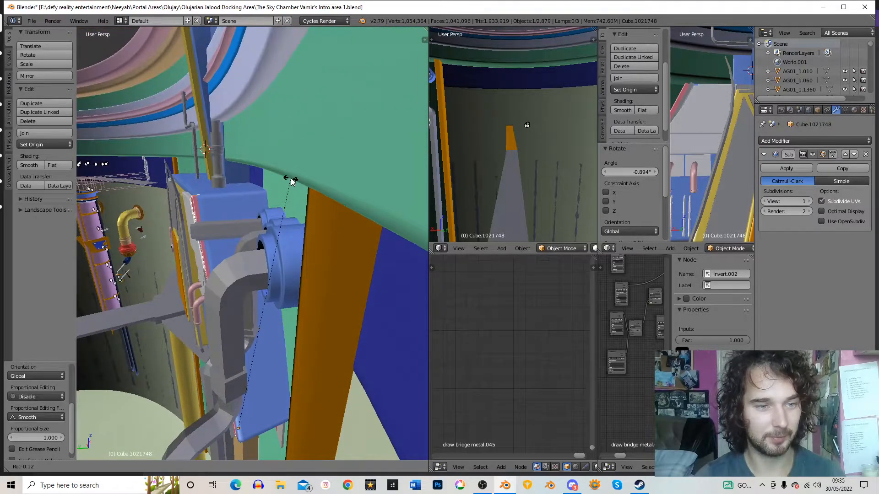
{"action": "left_click", "coordinate": [290, 179]}
{"action": "middle_click_drag", "start_coordinate": [290, 179], "coordinate": [293, 143]}
Step: Move the grey bar beside the copied red strip by 0.663, 0.134, 0.288 in X, Y, Z, and then 0.574 along Y
{"action": "right_click", "coordinate": [330, 210]}
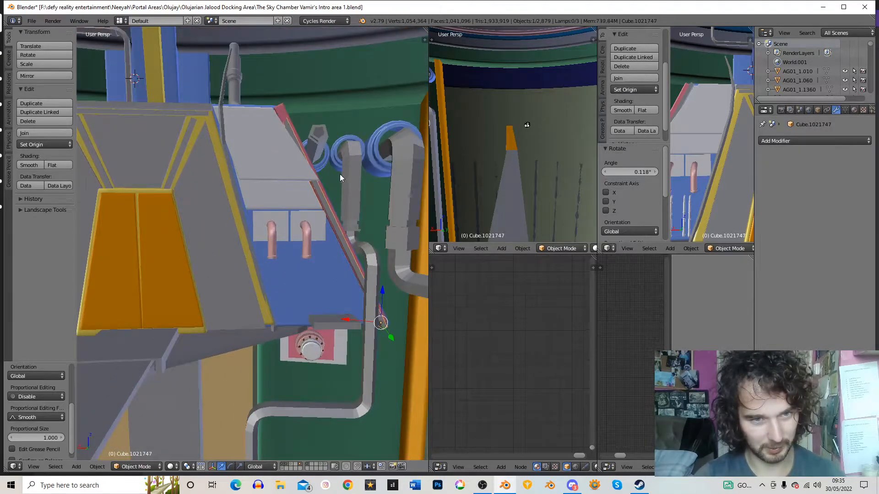
{"action": "scroll", "coordinate": [325, 183], "scroll_direction": "up", "scroll_amount": 3}
{"action": "key", "text": "g"}
{"action": "left_click", "coordinate": [320, 191]}
{"action": "middle_click_drag", "start_coordinate": [320, 191], "coordinate": [356, 224]}
{"action": "key", "text": "g"}
{"action": "key", "text": "y"}
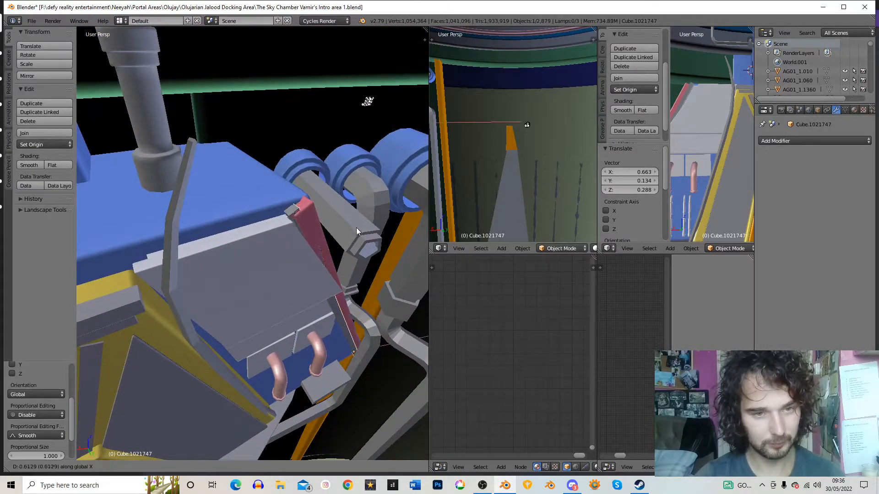
{"action": "left_click", "coordinate": [353, 218]}
{"action": "middle_click_drag", "start_coordinate": [352, 218], "coordinate": [415, 206]}
{"action": "scroll", "coordinate": [367, 178], "scroll_direction": "down", "scroll_amount": 2}
Step: Move the copied upper white panel -1.885 along its local X axis
{"action": "right_click", "coordinate": [355, 193]}
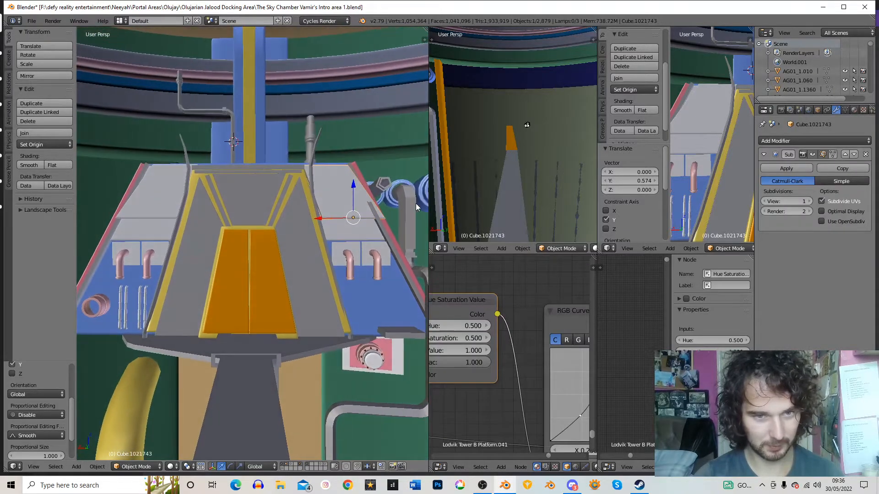
{"action": "key", "text": "g"}
{"action": "key", "text": "x"}
{"action": "key", "text": "x"}
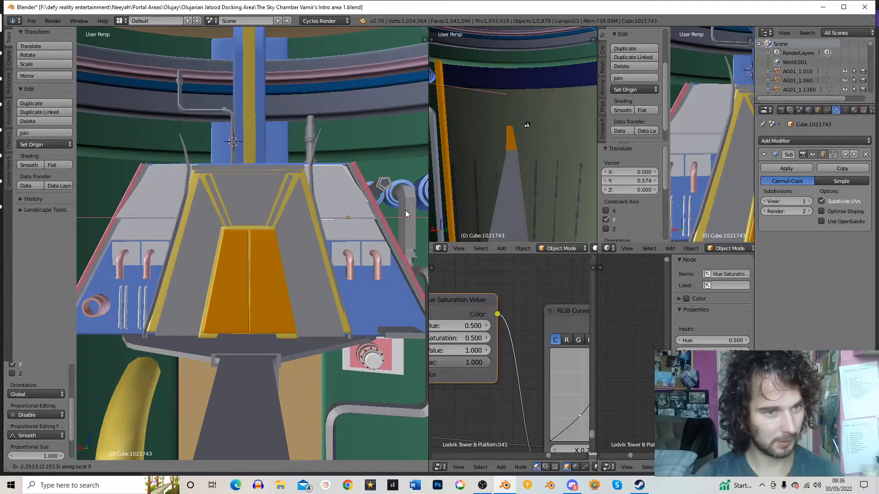
{"action": "left_click", "coordinate": [405, 214]}
Step: Move the copied lower white panel -2.527 along its local X axis
{"action": "right_click", "coordinate": [377, 238]}
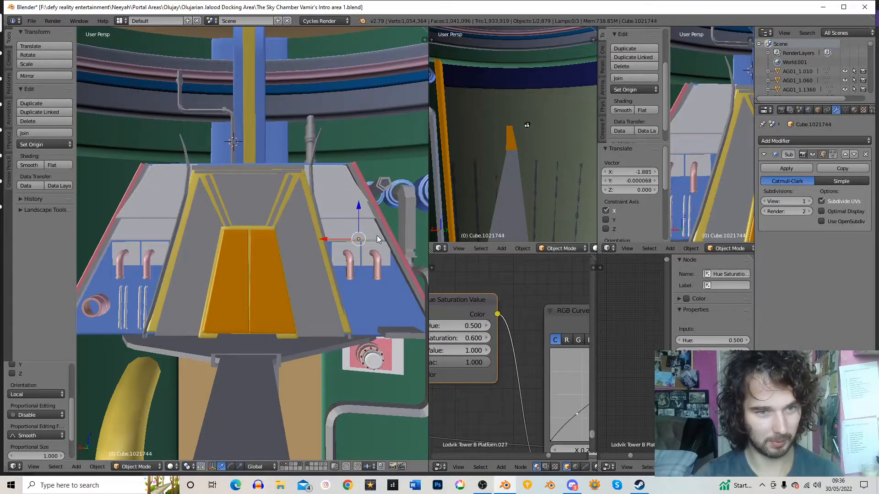
{"action": "key", "text": "g"}
{"action": "key", "text": "x"}
{"action": "key", "text": "x"}
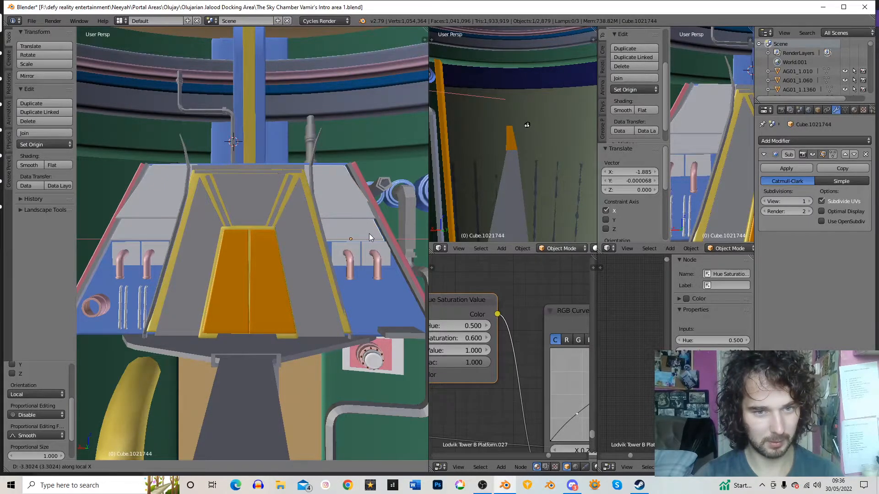
{"action": "left_click", "coordinate": [370, 233]}
Step: Reselect the copied upper white panel and shift it along its local Y axis
{"action": "middle_click_drag", "start_coordinate": [377, 217], "coordinate": [375, 253], "text": "shift"}
{"action": "right_click", "coordinate": [343, 204]}
{"action": "right_click", "coordinate": [312, 181]}
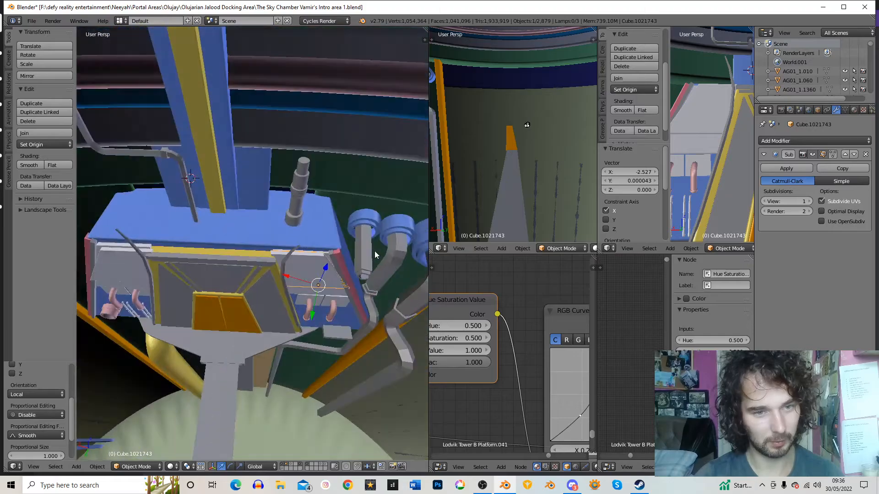
{"action": "key", "text": "g"}
{"action": "right_click", "coordinate": [375, 249]}
{"action": "key", "text": "g"}
{"action": "key", "text": "y"}
{"action": "key", "text": "y"}
{"action": "left_click", "coordinate": [375, 249]}
Step: Move the copied upper white panel -0.152 along global X and 1.961 along global Y
{"action": "middle_click_drag", "start_coordinate": [374, 249], "coordinate": [384, 214]}
{"action": "key", "text": "c"}
{"action": "right_click", "coordinate": [331, 212]}
{"action": "right_click", "coordinate": [350, 199]}
{"action": "key", "text": "g"}
{"action": "key", "text": "z"}
{"action": "right_click", "coordinate": [394, 216]}
{"action": "key", "text": "g"}
{"action": "key", "text": "x"}
{"action": "left_click", "coordinate": [395, 219]}
{"action": "key", "text": "g"}
{"action": "key", "text": "y"}
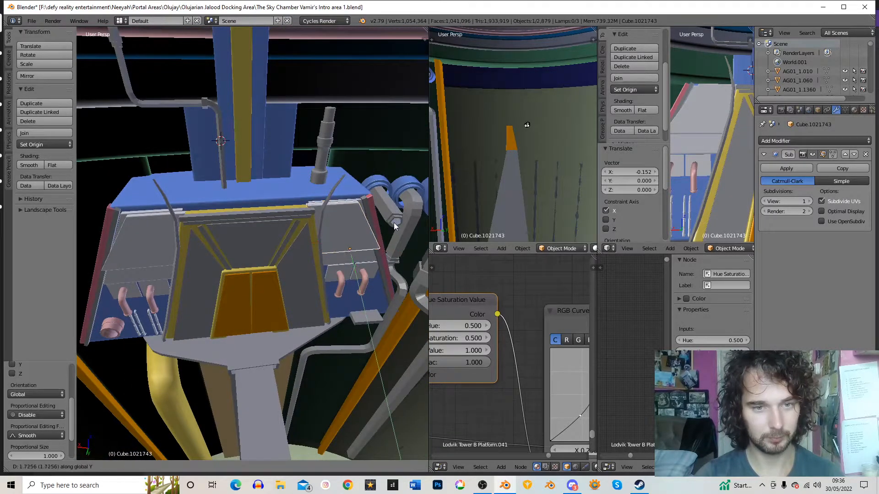
{"action": "left_click", "coordinate": [393, 223]}
{"action": "middle_click_drag", "start_coordinate": [393, 223], "coordinate": [388, 186]}
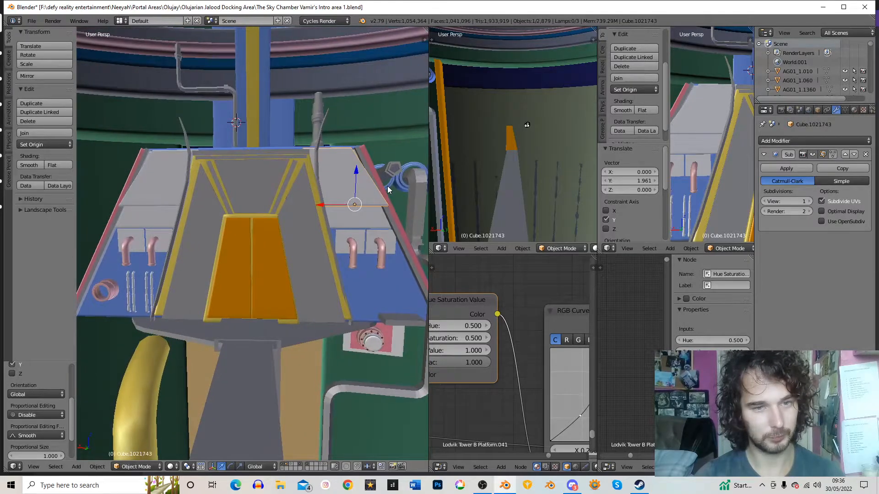
{"action": "middle_click_drag", "start_coordinate": [383, 235], "coordinate": [358, 188]}
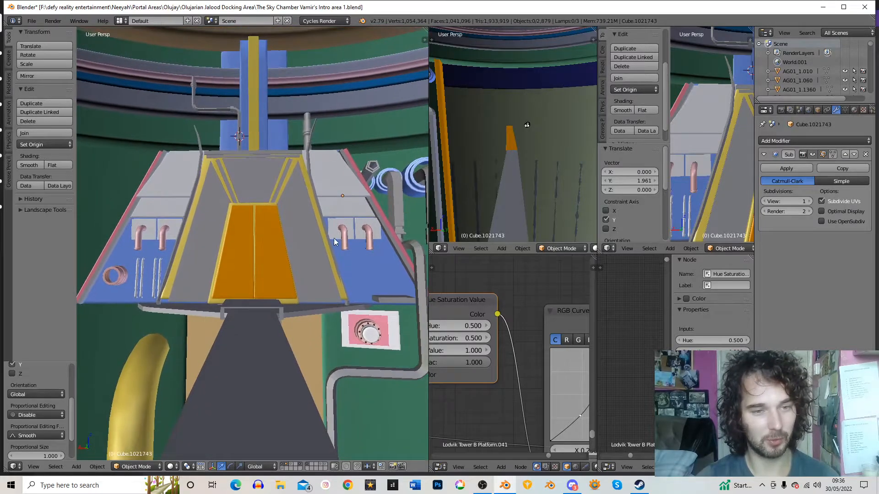
Step: Select the four thin vertical pipes beside the pink ring and duplicate them along X to the door's opposite side
{"action": "scroll", "coordinate": [337, 235], "scroll_direction": "up", "scroll_amount": 6}
{"action": "scroll", "coordinate": [279, 252], "scroll_direction": "up", "scroll_amount": 2}
{"action": "right_click", "coordinate": [209, 277]}
{"action": "right_click", "coordinate": [232, 287], "text": "shift"}
{"action": "right_click", "coordinate": [286, 285], "text": "shift"}
{"action": "right_click", "coordinate": [311, 293], "text": "shift"}
{"action": "scroll", "coordinate": [306, 274], "scroll_direction": "down", "scroll_amount": 8}
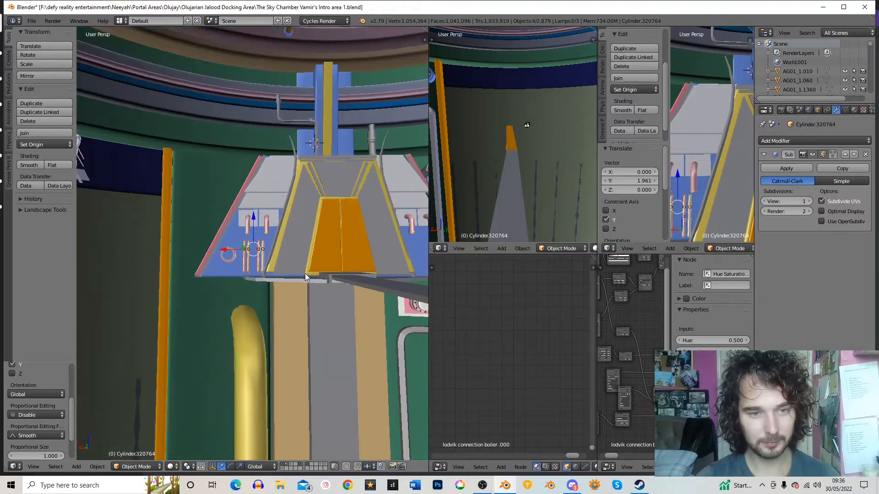
{"action": "scroll", "coordinate": [221, 253], "scroll_direction": "up", "scroll_amount": 3}
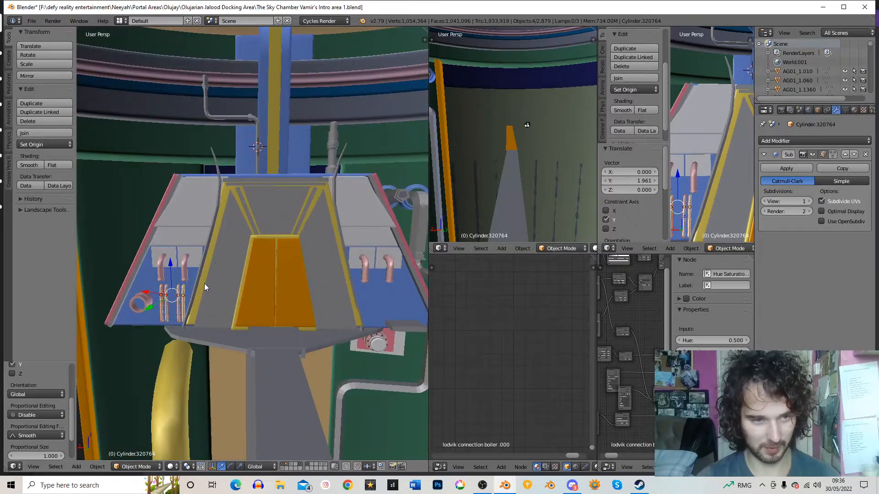
{"action": "key", "text": "shift+d"}
{"action": "key", "text": "x"}
{"action": "left_click", "coordinate": [385, 306]}
Step: Move the four copied thin pipes -19.547 along Y and further along X towards the opposite blue panel
{"action": "middle_click_drag", "start_coordinate": [384, 305], "coordinate": [356, 317]}
{"action": "key", "text": "g"}
{"action": "key", "text": "y"}
{"action": "left_click", "coordinate": [377, 285]}
{"action": "middle_click_drag", "start_coordinate": [377, 285], "coordinate": [290, 292]}
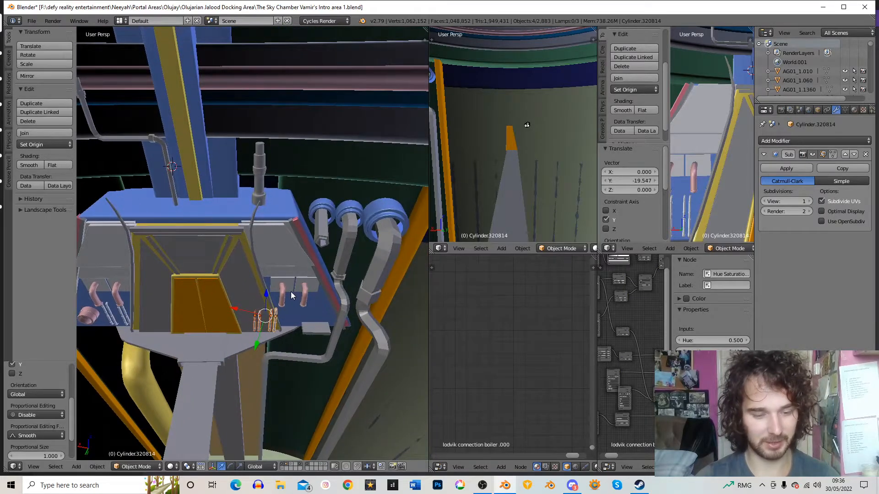
{"action": "key", "text": "g"}
{"action": "key", "text": "x"}
{"action": "left_click", "coordinate": [322, 291]}
Step: Move the four copied thin pipes along Y and then -3.557 along X
{"action": "key", "text": "g"}
{"action": "key", "text": "y"}
{"action": "left_click", "coordinate": [330, 278]}
{"action": "key", "text": "g"}
{"action": "key", "text": "x"}
{"action": "left_click", "coordinate": [339, 278]}
Step: Shift the four copied thin pipes along their local Y axis under the two pink bent pipes
{"action": "middle_click_drag", "start_coordinate": [338, 278], "coordinate": [372, 229]}
{"action": "key", "text": "g"}
{"action": "key", "text": "z"}
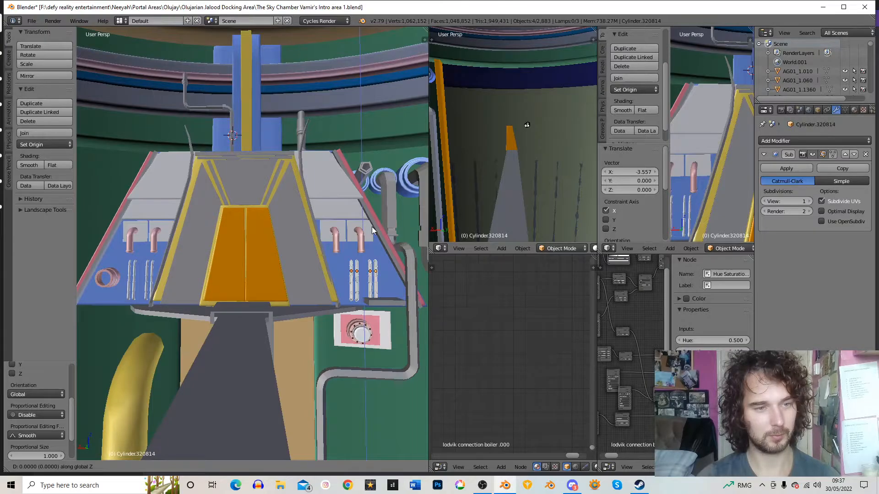
{"action": "left_click", "coordinate": [372, 227]}
{"action": "middle_click_drag", "start_coordinate": [377, 223], "coordinate": [379, 223]}
{"action": "key", "text": "g"}
{"action": "key", "text": "y"}
{"action": "key", "text": "y"}
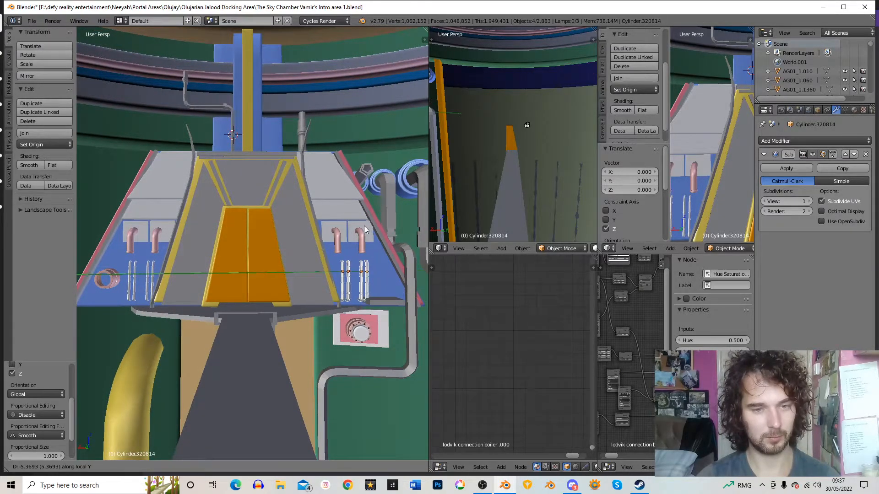
{"action": "left_click", "coordinate": [364, 226]}
Step: Move the four copied thin pipes -0.835 along global Y and deselect everything
{"action": "middle_click_drag", "start_coordinate": [364, 227], "coordinate": [366, 229]}
{"action": "key", "text": "g"}
{"action": "key", "text": "x"}
{"action": "key", "text": "y"}
{"action": "left_click", "coordinate": [352, 265]}
{"action": "key", "text": "a"}
Step: Make a linked duplicate of the pink ring, offset -100.911 along X to the door's opposite side
{"action": "middle_click_drag", "start_coordinate": [362, 264], "coordinate": [371, 262]}
{"action": "right_click", "coordinate": [106, 281]}
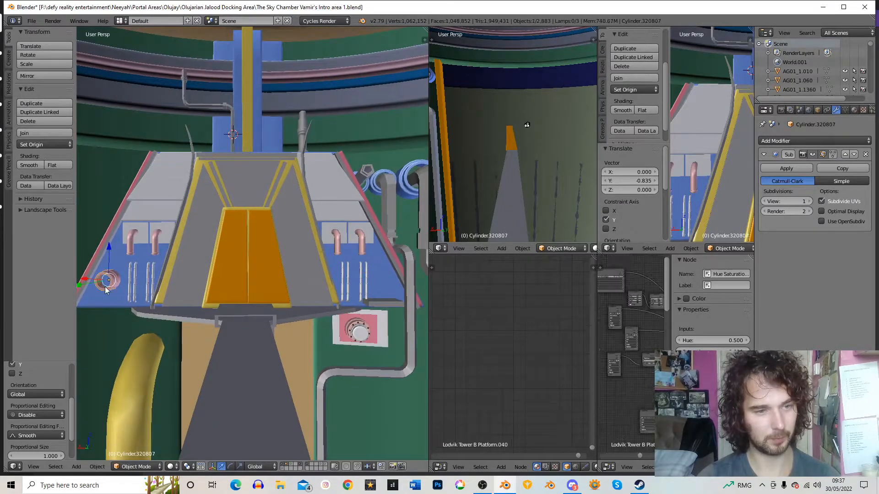
{"action": "key", "text": "shift+d"}
{"action": "key", "text": "x"}
{"action": "left_click", "coordinate": [389, 270]}
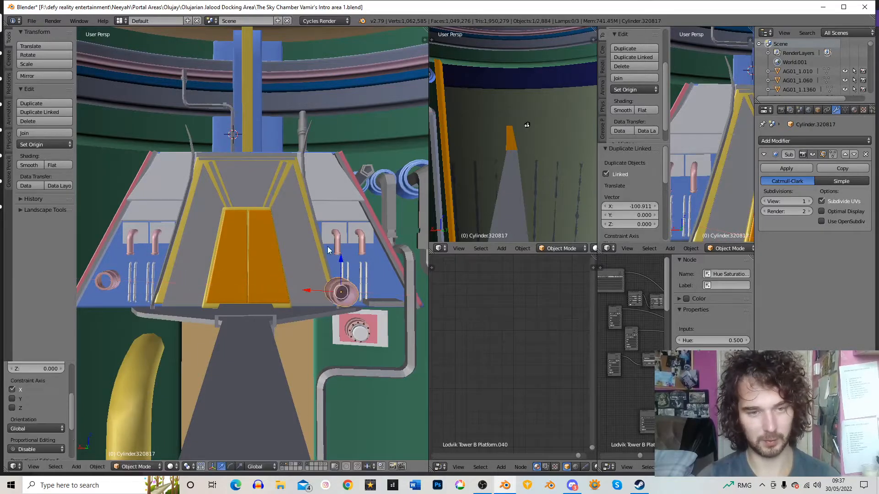
Step: Move the copied pink ring -20.294 along X and -13.538 along Y onto the opposite blue panel
{"action": "middle_click_drag", "start_coordinate": [389, 269], "coordinate": [387, 287]}
{"action": "key", "text": "g"}
{"action": "key", "text": "y"}
{"action": "left_click", "coordinate": [385, 233]}
{"action": "key", "text": "ctrl+z"}
{"action": "key", "text": "g"}
{"action": "key", "text": "y"}
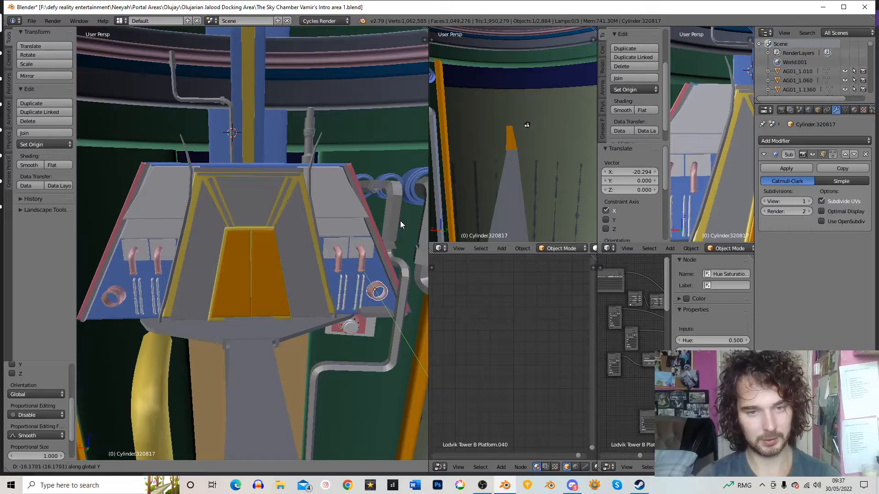
{"action": "left_click", "coordinate": [400, 223]}
Step: Move the copied pink ring -1.228 along X and deselect it
{"action": "key", "text": "g"}
{"action": "key", "text": "x"}
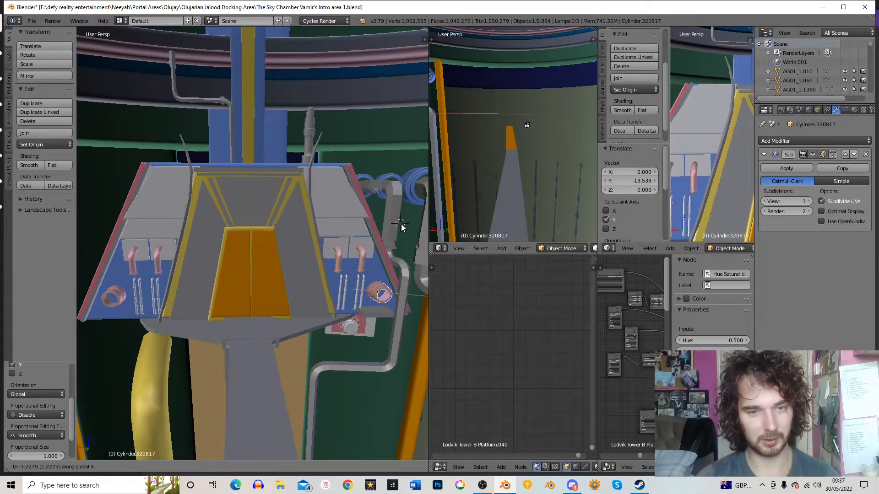
{"action": "left_click", "coordinate": [402, 224]}
{"action": "middle_click_drag", "start_coordinate": [401, 224], "coordinate": [388, 216]}
{"action": "key", "text": "a"}
Step: Hide the tool shelf and examine the door structure's two sides from several distances and angles
{"action": "middle_click_drag", "start_coordinate": [374, 296], "coordinate": [371, 242]}
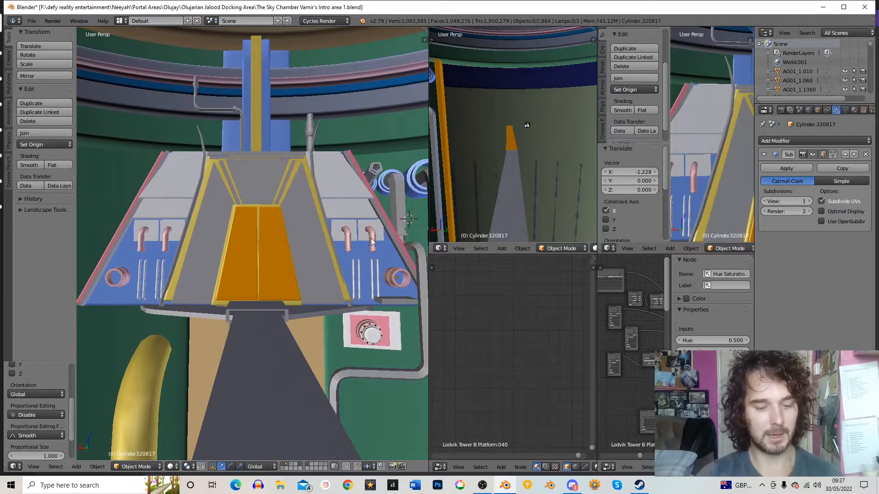
{"action": "key", "text": "t"}
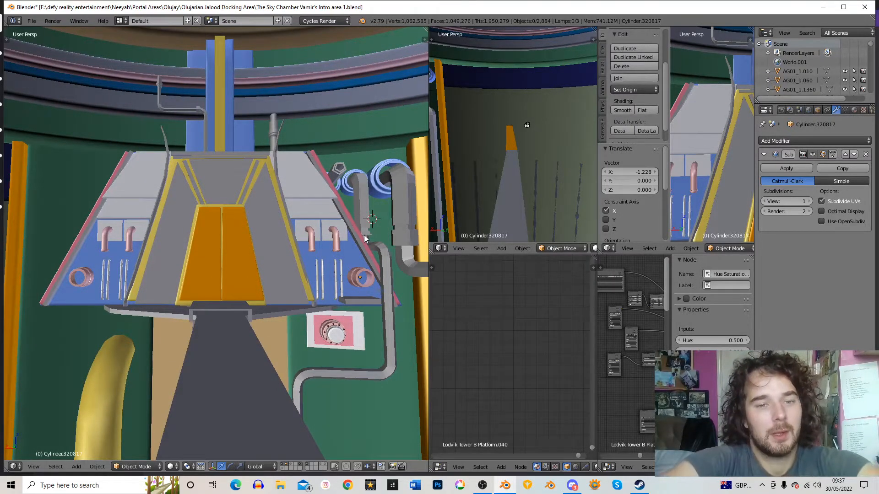
{"action": "scroll", "coordinate": [239, 199], "scroll_direction": "down", "scroll_amount": 8}
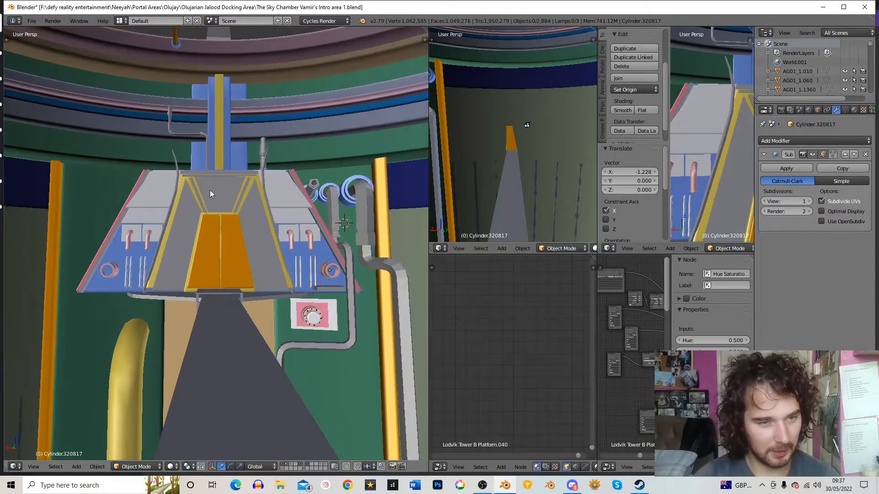
{"action": "middle_click_drag", "start_coordinate": [318, 261], "coordinate": [299, 256]}
{"action": "scroll", "coordinate": [295, 262], "scroll_direction": "up", "scroll_amount": 5}
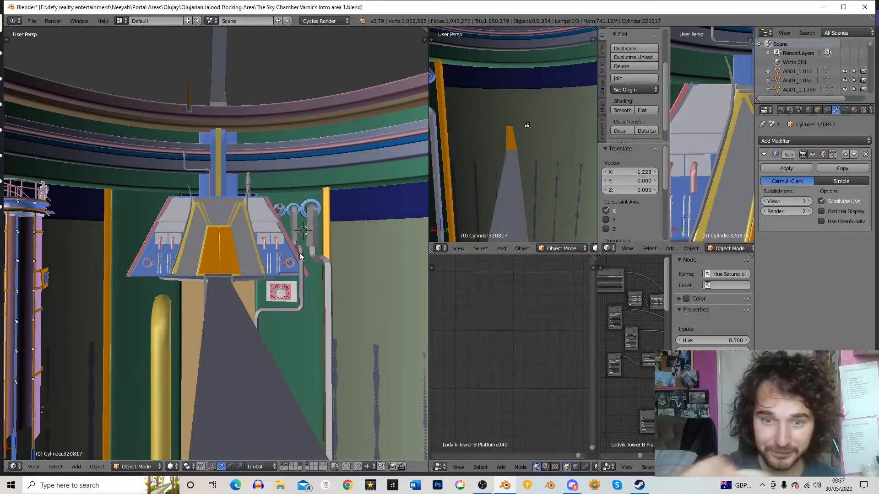
{"action": "mouse_move", "coordinate": [300, 255]}
{"action": "middle_mouse_down"}
{"action": "mouse_move", "coordinate": [267, 248]}
{"action": "mouse_move", "coordinate": [289, 248]}
{"action": "middle_mouse_up"}
{"action": "scroll", "coordinate": [285, 218], "scroll_direction": "up", "scroll_amount": 1}
{"action": "middle_click_drag", "start_coordinate": [285, 217], "coordinate": [280, 226], "text": "shift"}
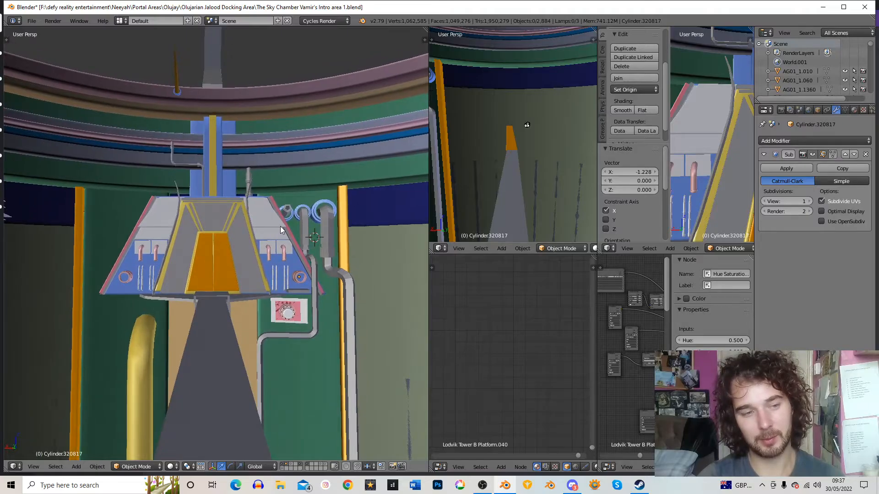
Step: Scale the large yellow pipe below the door structure uniformly to 0.679
{"action": "right_click", "coordinate": [154, 339]}
{"action": "middle_click_drag", "start_coordinate": [185, 295], "coordinate": [290, 261]}
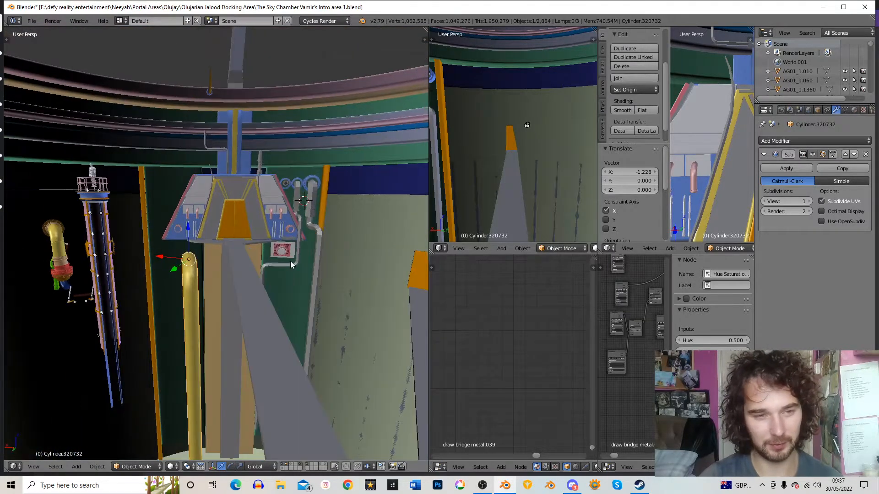
{"action": "key", "text": "s"}
{"action": "left_click", "coordinate": [257, 267]}
Step: Make a linked duplicate of the scaled yellow pipe, offset 29.759 along X
{"action": "scroll", "coordinate": [260, 248], "scroll_direction": "up", "scroll_amount": 2}
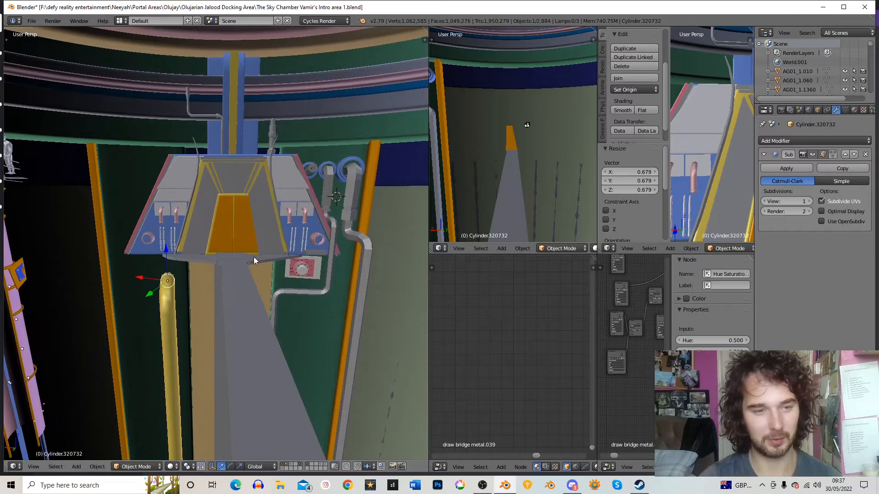
{"action": "scroll", "coordinate": [253, 256], "scroll_direction": "up", "scroll_amount": 2}
{"action": "key", "text": "alt+d"}
{"action": "key", "text": "x"}
{"action": "left_click", "coordinate": [215, 273]}
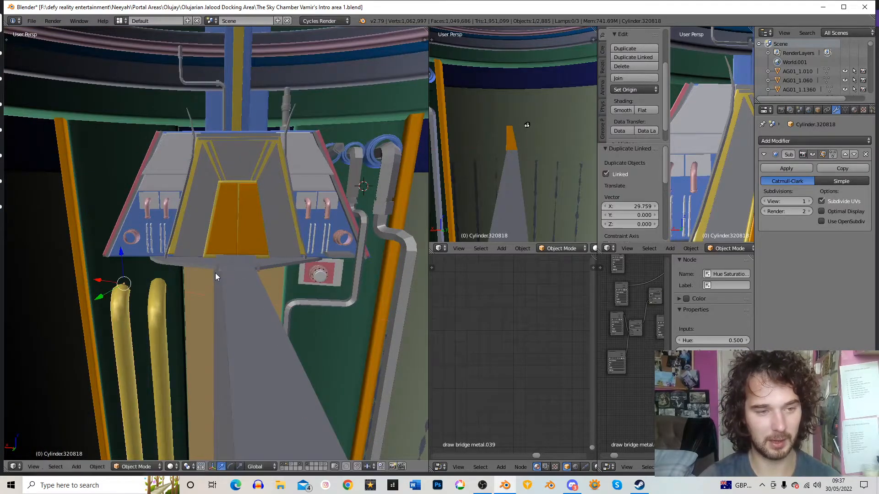
Step: Shift the outer yellow pipe copy along Y and rotate it about Z
{"action": "key", "text": "g"}
{"action": "key", "text": "y"}
{"action": "left_click", "coordinate": [217, 276]}
{"action": "key", "text": "r"}
{"action": "middle_click_drag", "start_coordinate": [217, 276], "coordinate": [256, 294]}
{"action": "key", "text": "z"}
{"action": "left_click", "coordinate": [246, 286]}
Step: Adjust the outer yellow pipe along Y, move it -1.605 along X and 1.602 along Y, and deselect it
{"action": "key", "text": "g"}
{"action": "key", "text": "y"}
{"action": "left_click", "coordinate": [243, 288]}
{"action": "key", "text": "g"}
{"action": "key", "text": "x"}
{"action": "left_click", "coordinate": [256, 301]}
{"action": "key", "text": "g"}
{"action": "key", "text": "y"}
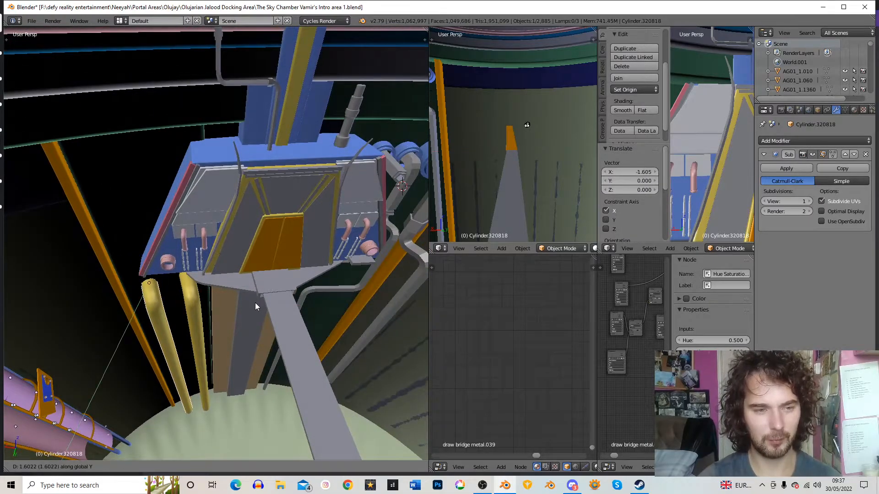
{"action": "left_click", "coordinate": [255, 303]}
{"action": "middle_click_drag", "start_coordinate": [256, 303], "coordinate": [216, 261]}
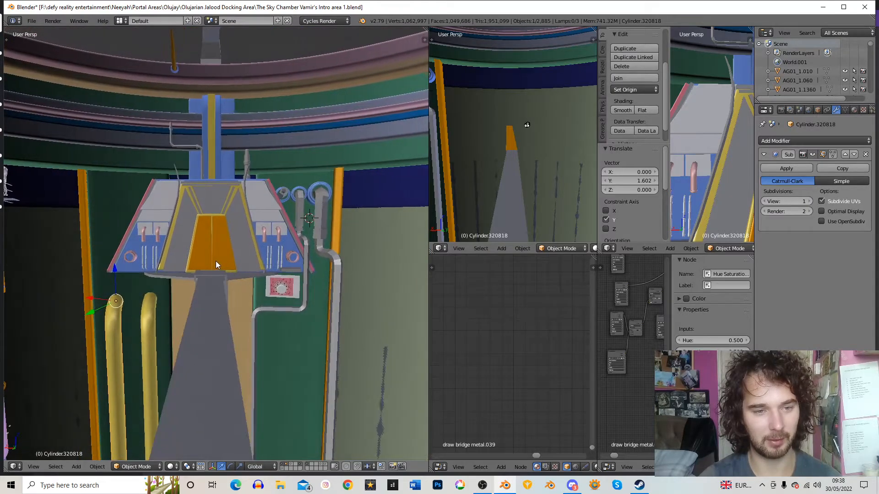
{"action": "key", "text": "a"}
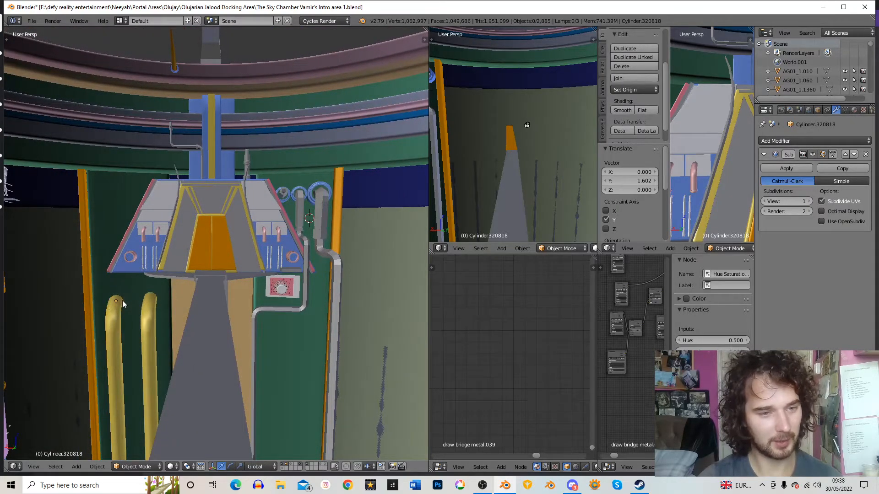
Step: Make a linked duplicate of the inner yellow pipe, move it about -106 along X to the bridge's other side, and rotate it -26.5° about Z
{"action": "right_click", "coordinate": [145, 310]}
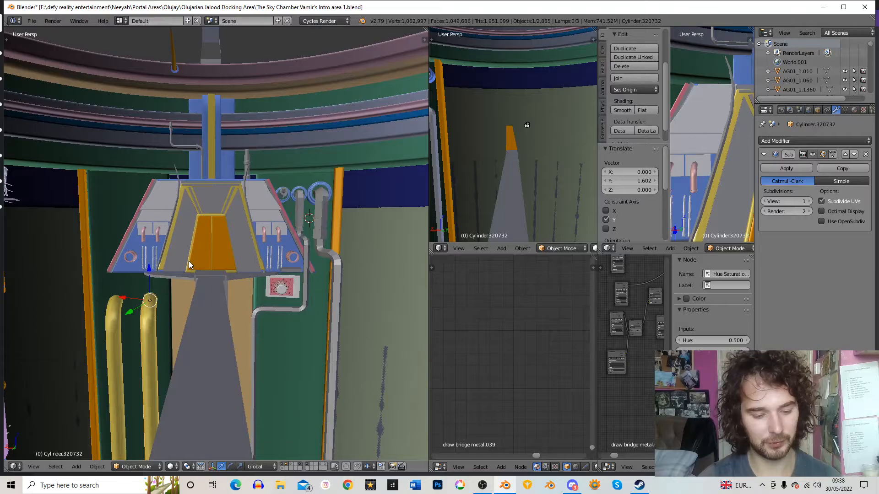
{"action": "key", "text": "shift+d"}
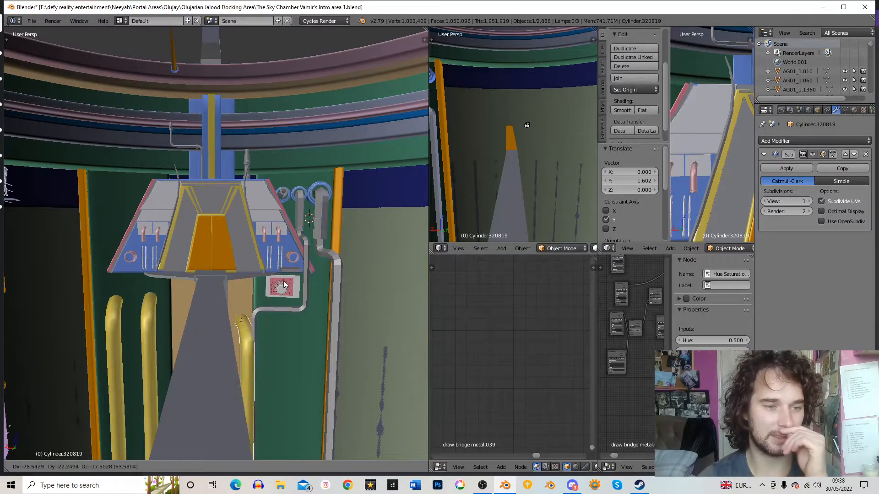
{"action": "right_click", "coordinate": [306, 282]}
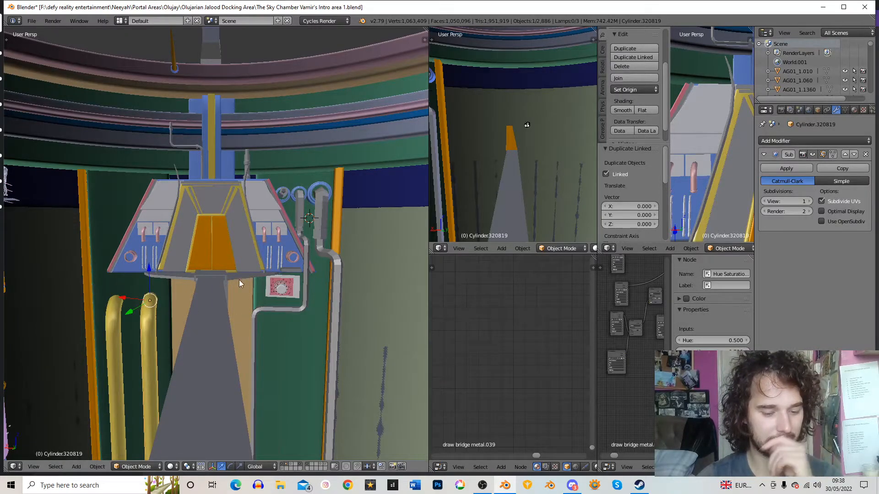
{"action": "key", "text": "g"}
{"action": "key", "text": "x"}
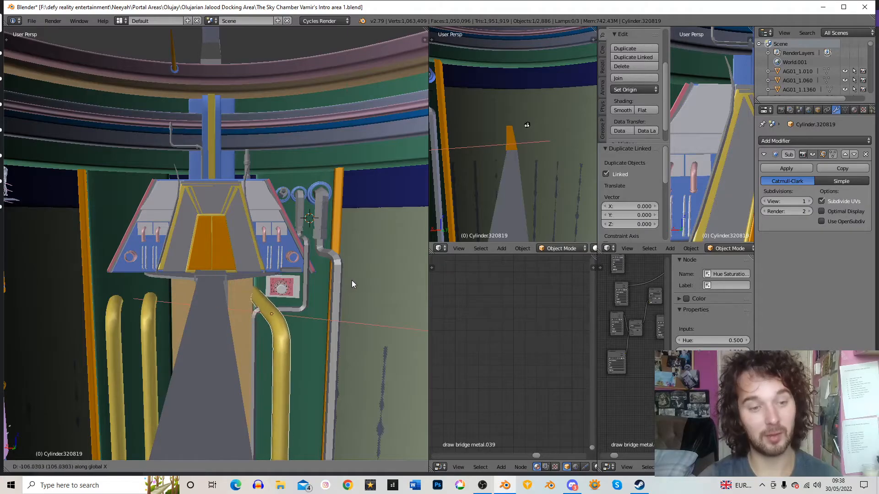
{"action": "left_click", "coordinate": [352, 280]}
{"action": "key", "text": "r"}
{"action": "key", "text": "z"}
{"action": "left_click", "coordinate": [320, 312]}
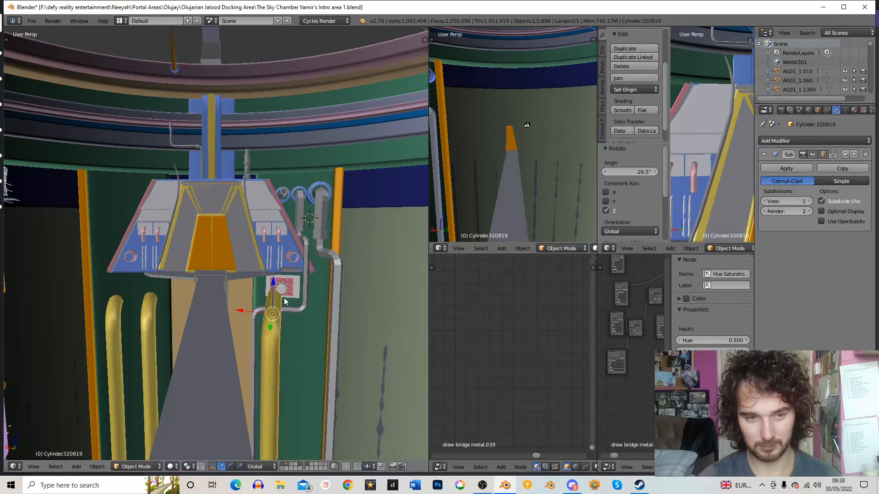
Step: Shift the new pipe copy along its local Y and X axes to line it up below the pink-and-white valve panel
{"action": "middle_click_drag", "start_coordinate": [284, 302], "coordinate": [283, 328]}
{"action": "key", "text": "g"}
{"action": "key", "text": "y"}
{"action": "key", "text": "y"}
{"action": "left_click", "coordinate": [296, 307]}
{"action": "key", "text": "g"}
{"action": "key", "text": "x"}
{"action": "key", "text": "x"}
{"action": "left_click", "coordinate": [299, 293]}
{"action": "key", "text": "g"}
{"action": "key", "text": "y"}
{"action": "key", "text": "y"}
{"action": "left_click", "coordinate": [304, 271]}
Step: Lower the pipe copy -29.058 along its local Z axis and check its height against the pipes opposite
{"action": "middle_click_drag", "start_coordinate": [312, 280], "coordinate": [233, 262]}
{"action": "key", "text": "g"}
{"action": "key", "text": "z"}
{"action": "key", "text": "z"}
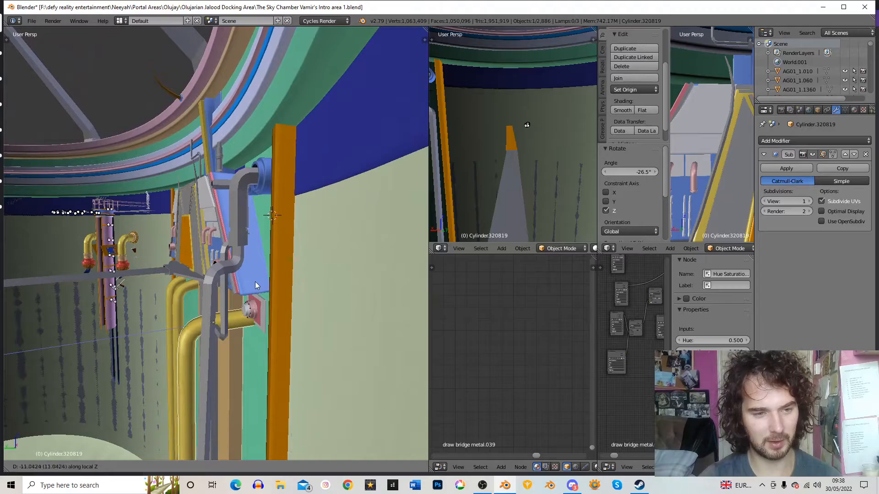
{"action": "left_click", "coordinate": [278, 281]}
{"action": "middle_click_drag", "start_coordinate": [278, 281], "coordinate": [276, 300]}
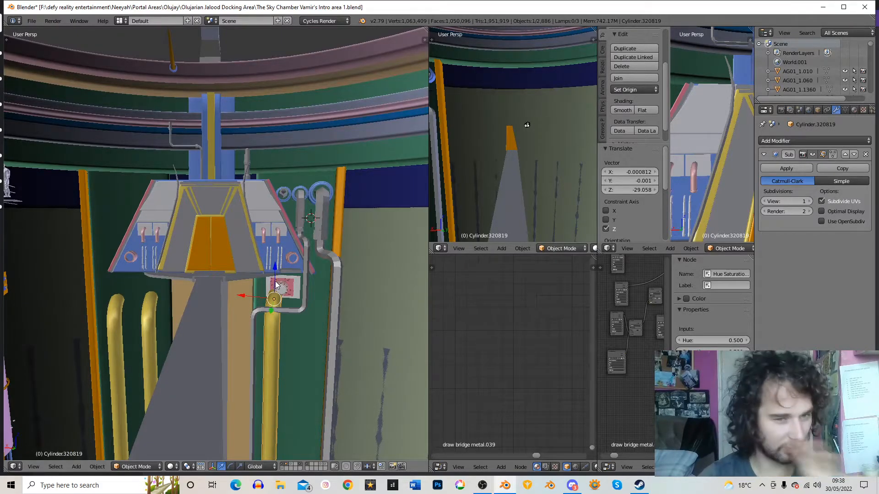
{"action": "scroll", "coordinate": [258, 269], "scroll_direction": "down", "scroll_amount": 1}
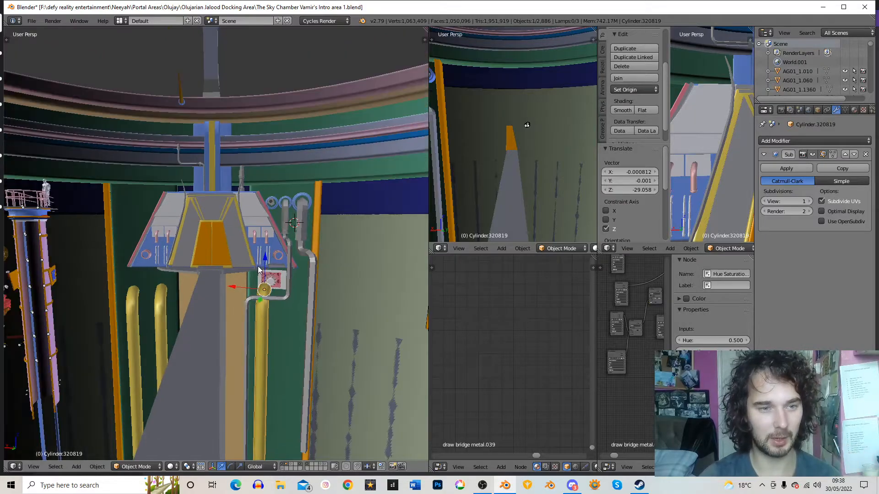
{"action": "scroll", "coordinate": [265, 269], "scroll_direction": "up", "scroll_amount": 2}
{"action": "scroll", "coordinate": [282, 279], "scroll_direction": "down", "scroll_amount": 2}
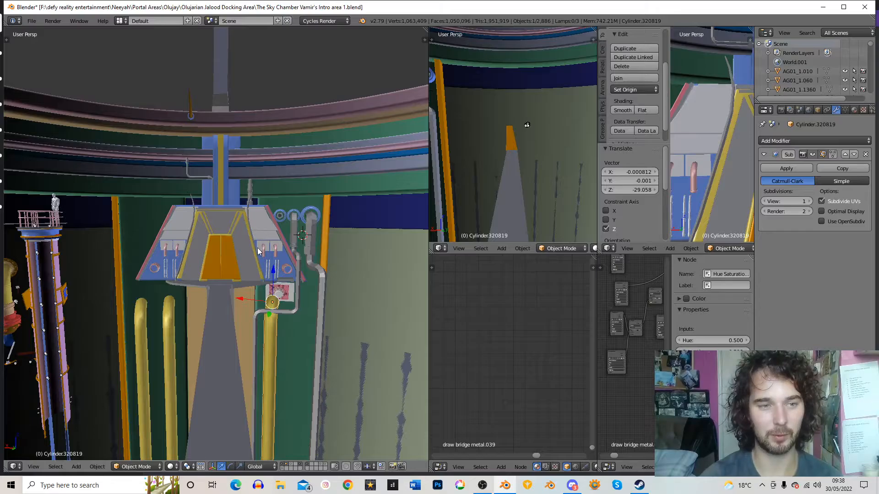
{"action": "scroll", "coordinate": [259, 251], "scroll_direction": "up", "scroll_amount": 5}
{"action": "middle_click_drag", "start_coordinate": [291, 240], "coordinate": [304, 227]}
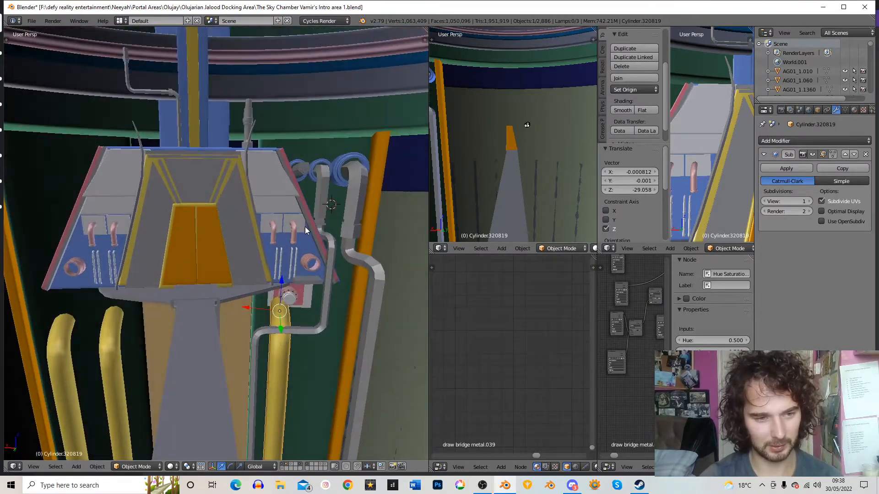
Step: Rotate the pipe copy about Z and lower it -3.613 along Z
{"action": "key", "text": "r"}
{"action": "key", "text": "z"}
{"action": "left_click", "coordinate": [361, 273]}
{"action": "middle_click_drag", "start_coordinate": [345, 284], "coordinate": [306, 265]}
{"action": "key", "text": "g"}
{"action": "key", "text": "z"}
{"action": "left_click", "coordinate": [341, 284]}
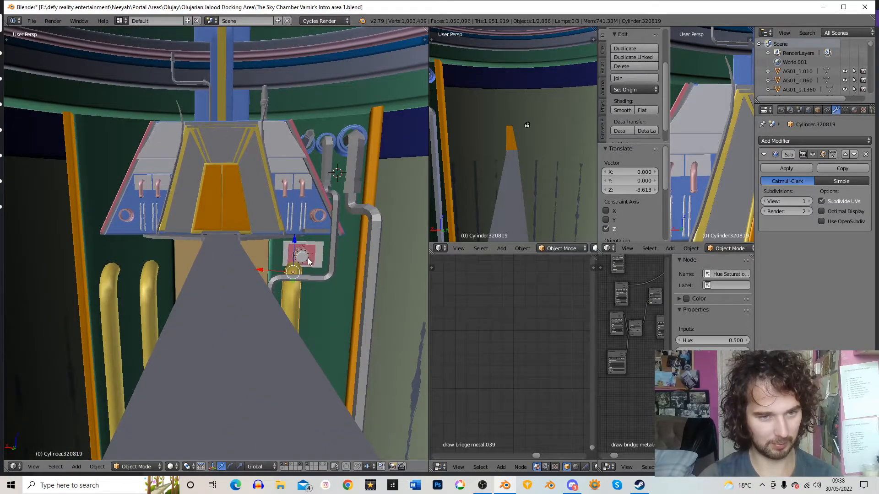
Step: Select all parts of the pink-and-white valve panel, including its plates, round valve and bolts
{"action": "scroll", "coordinate": [335, 252], "scroll_direction": "up", "scroll_amount": 4}
{"action": "right_click", "coordinate": [328, 254]}
{"action": "middle_click_drag", "start_coordinate": [335, 252], "coordinate": [276, 213]}
{"action": "key", "text": "c"}
{"action": "left_click_drag", "start_coordinate": [269, 229], "coordinate": [232, 220]}
{"action": "middle_click_drag", "start_coordinate": [287, 220], "coordinate": [304, 257]}
{"action": "key", "text": "KP_Divide"}
{"action": "key", "text": "KP_Divide"}
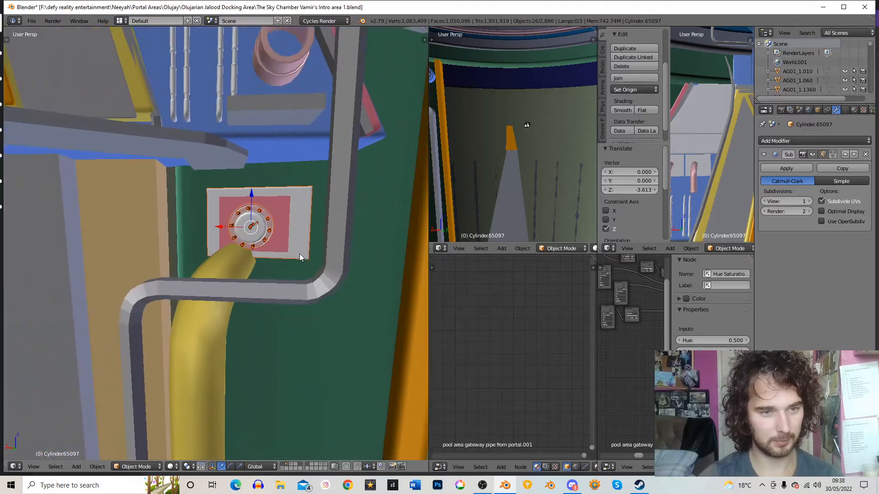
{"action": "scroll", "coordinate": [299, 254], "scroll_direction": "down", "scroll_amount": 9}
{"action": "middle_click_drag", "start_coordinate": [229, 230], "coordinate": [257, 233]}
{"action": "scroll", "coordinate": [257, 229], "scroll_direction": "up", "scroll_amount": 3}
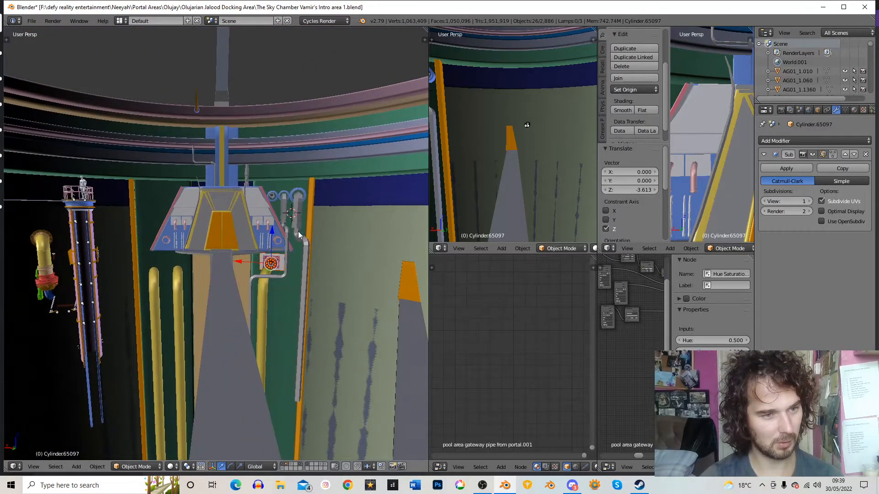
{"action": "middle_click_drag", "start_coordinate": [330, 241], "coordinate": [308, 266]}
Step: Move the valve panel along X to the pale wall beyond the orange strip and rotate it about Z
{"action": "key", "text": "g"}
{"action": "key", "text": "x"}
{"action": "left_click", "coordinate": [355, 295]}
{"action": "key", "text": "r"}
{"action": "key", "text": "z"}
{"action": "left_click", "coordinate": [353, 314]}
Step: Raise the valve panel 46.405 along Z, and then a further 5.692 along Z
{"action": "key", "text": "g"}
{"action": "key", "text": "z"}
{"action": "left_click", "coordinate": [363, 284]}
{"action": "middle_click_drag", "start_coordinate": [364, 284], "coordinate": [342, 232]}
{"action": "key", "text": "g"}
{"action": "key", "text": "z"}
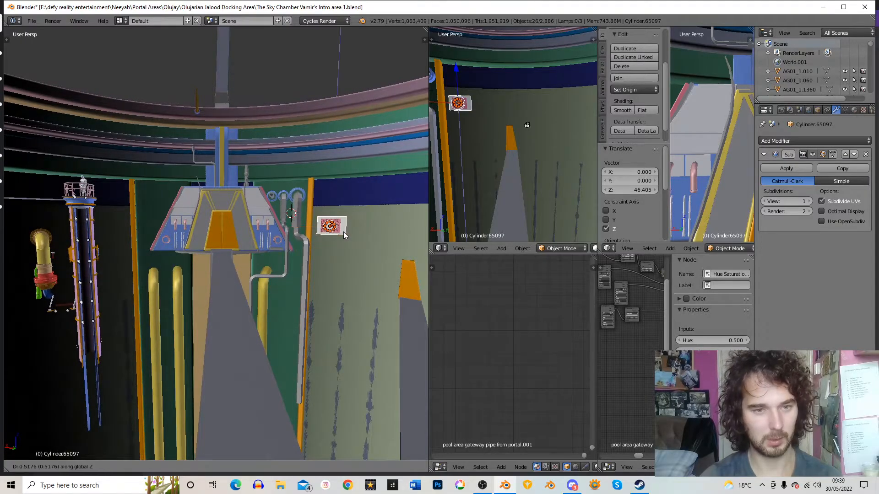
{"action": "left_click", "coordinate": [345, 227]}
Step: Stack three valve panel duplicates down the wall along Z, offsetting the second by -31.679 and the third by -120.871
{"action": "key", "text": "shift+d"}
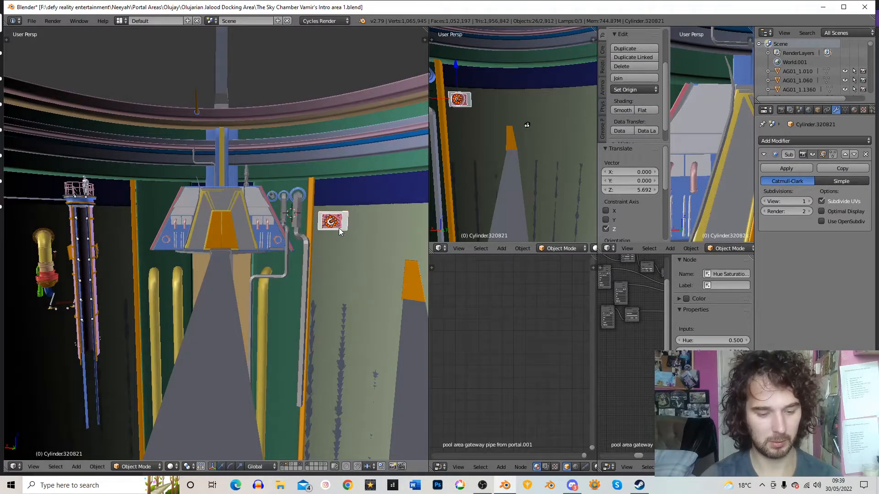
{"action": "key", "text": "z"}
{"action": "left_click", "coordinate": [322, 288]}
{"action": "key", "text": "alt+d"}
{"action": "key", "text": "z"}
{"action": "left_click", "coordinate": [351, 257]}
{"action": "key", "text": "alt+d"}
{"action": "key", "text": "z"}
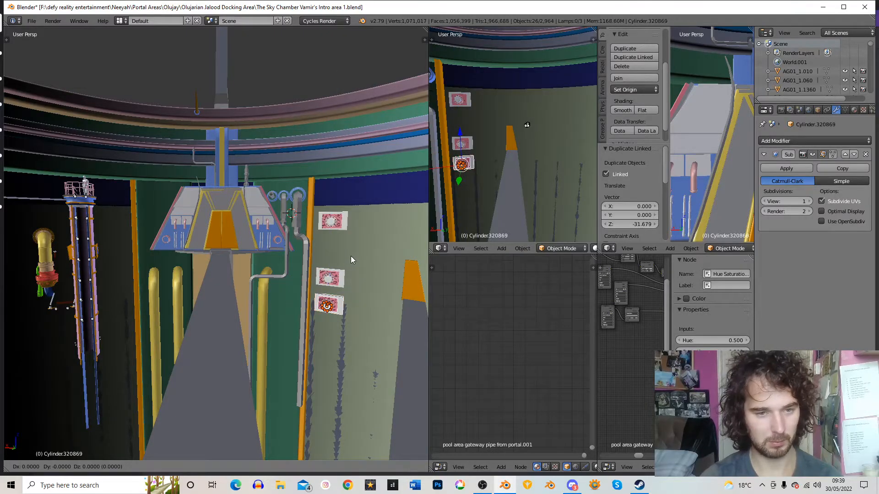
{"action": "left_click", "coordinate": [333, 349]}
Step: Deselect the valve panels and save over the current Blender file
{"action": "key", "text": "c"}
{"action": "middle_click", "coordinate": [312, 399]}
{"action": "right_click", "coordinate": [333, 211]}
{"action": "mouse_move", "coordinate": [271, 241]}
{"action": "middle_mouse_down", "text": "shift"}
{"action": "mouse_move", "coordinate": [277, 235]}
{"action": "mouse_move", "coordinate": [275, 244]}
{"action": "middle_mouse_up", "text": "shift"}
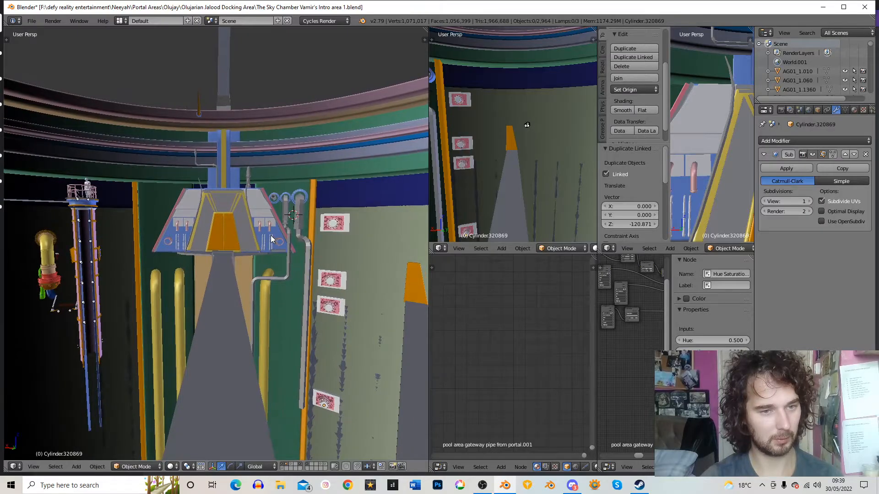
{"action": "key", "text": "ctrl+s"}
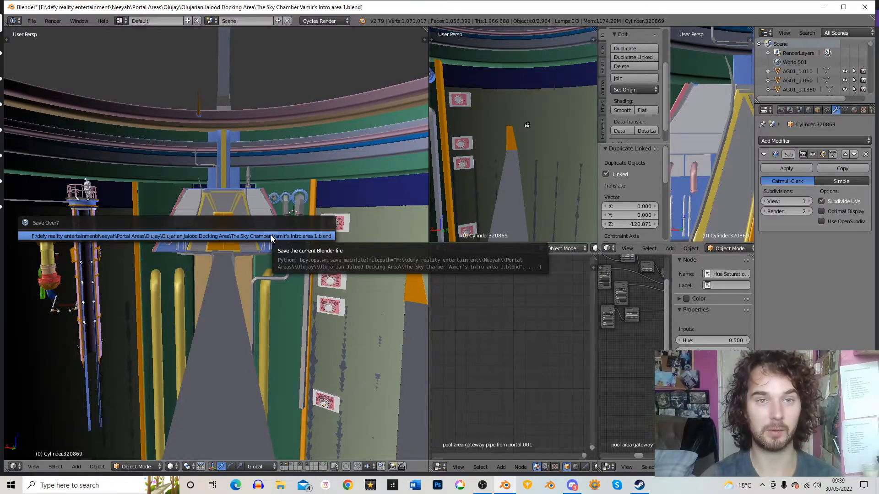
{"action": "left_click", "coordinate": [271, 237]}
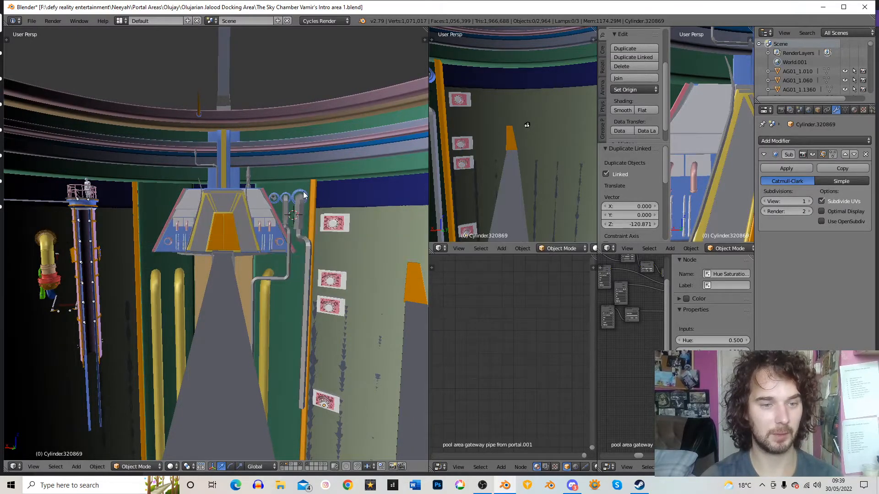
Step: Rotate the yellow pipe behind the bent grey pipe about Z and make a linked duplicate offset -31.956 along X
{"action": "right_click", "coordinate": [269, 284]}
{"action": "key", "text": "r"}
{"action": "mouse_move", "coordinate": [294, 255]}
{"action": "middle_mouse_down"}
{"action": "mouse_move", "coordinate": [315, 276]}
{"action": "mouse_move", "coordinate": [292, 250]}
{"action": "middle_mouse_up"}
{"action": "key", "text": "z"}
{"action": "left_click", "coordinate": [318, 272]}
{"action": "key", "text": "alt+d"}
{"action": "key", "text": "x"}
{"action": "left_click", "coordinate": [318, 261]}
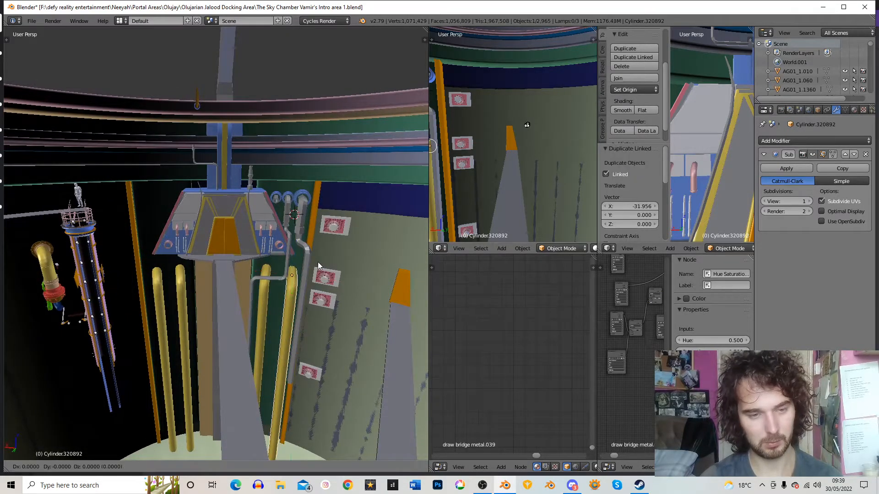
Step: Move the newest yellow pipe about -7.7 along local Z, rotate it -4.64° about Z, and deselect it
{"action": "key", "text": "g"}
{"action": "key", "text": "z"}
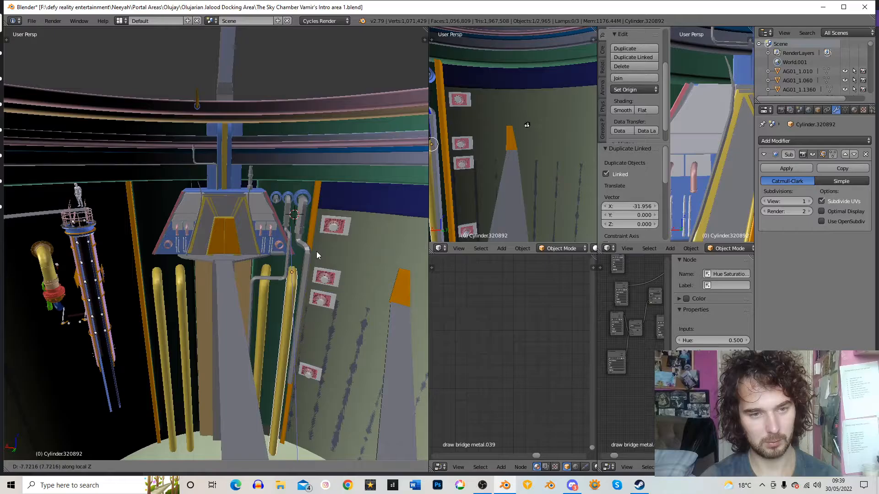
{"action": "left_click", "coordinate": [317, 251]}
{"action": "key", "text": "r"}
{"action": "key", "text": "z"}
{"action": "left_click", "coordinate": [363, 269]}
{"action": "middle_click_drag", "start_coordinate": [363, 269], "coordinate": [297, 216]}
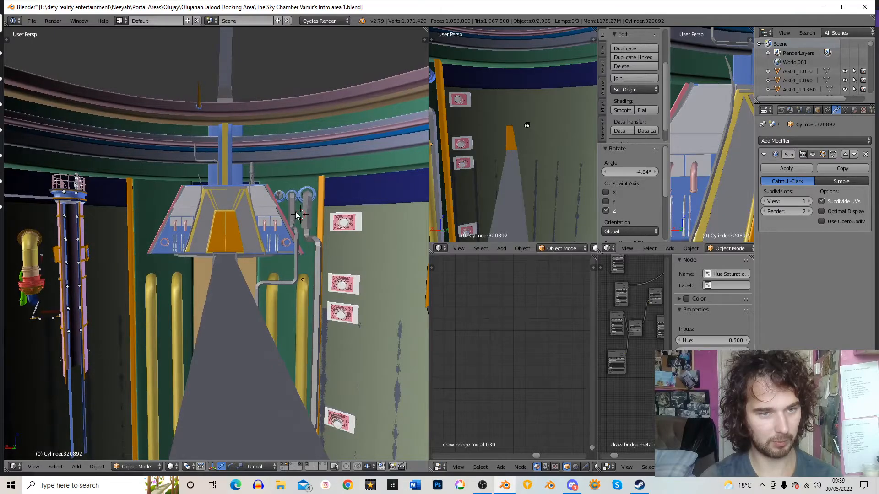
Step: Hide the node properties and tool shelf, and join the split node editors and the two upper 3D views into single areas
{"action": "scroll", "coordinate": [299, 204], "scroll_direction": "up", "scroll_amount": 8}
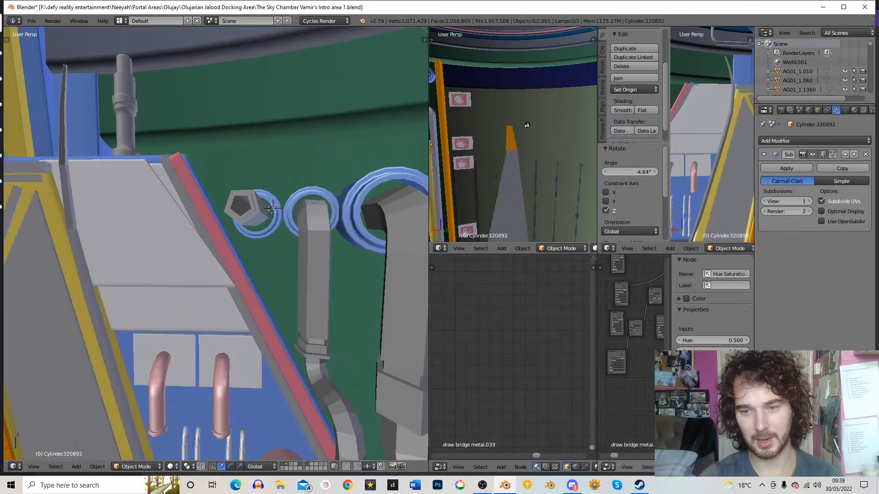
{"action": "key", "text": "n"}
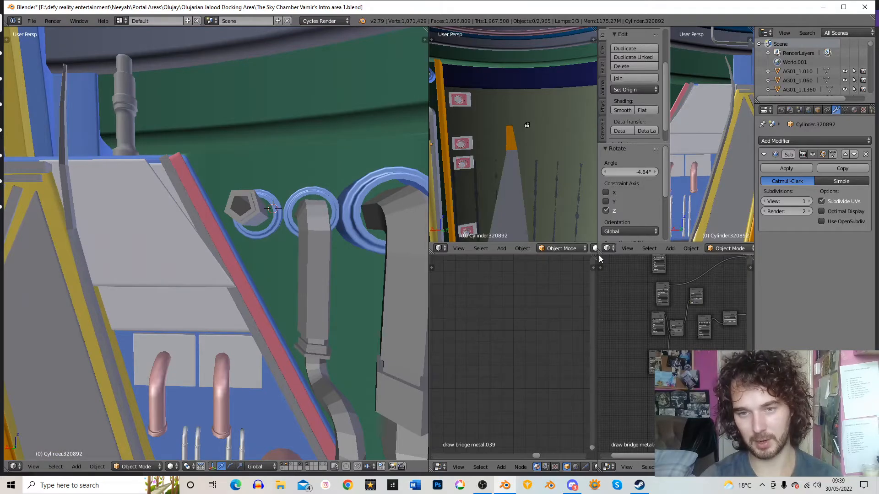
{"action": "mouse_move", "coordinate": [596, 255]}
{"action": "left_mouse_down"}
{"action": "mouse_move", "coordinate": [613, 265]}
{"action": "mouse_move", "coordinate": [598, 249]}
{"action": "left_mouse_up"}
{"action": "key", "text": "t"}
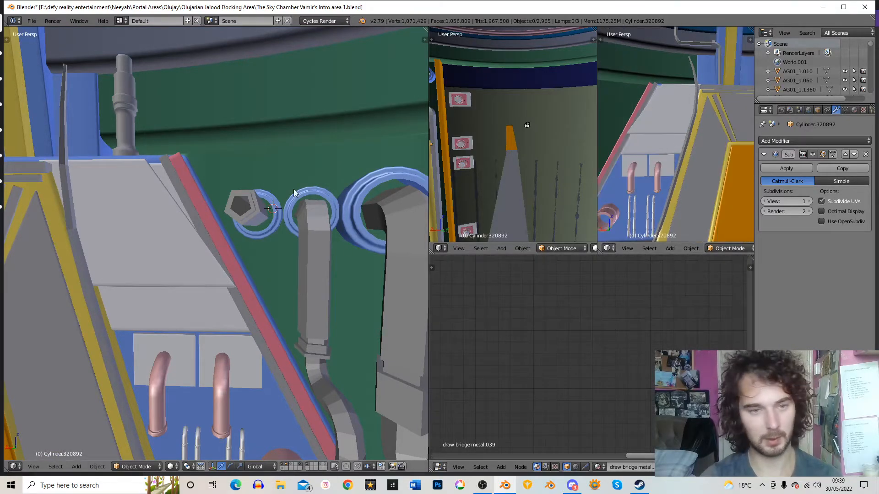
{"action": "scroll", "coordinate": [295, 193], "scroll_direction": "down", "scroll_amount": 5}
{"action": "middle_click_drag", "start_coordinate": [295, 192], "coordinate": [471, 228]}
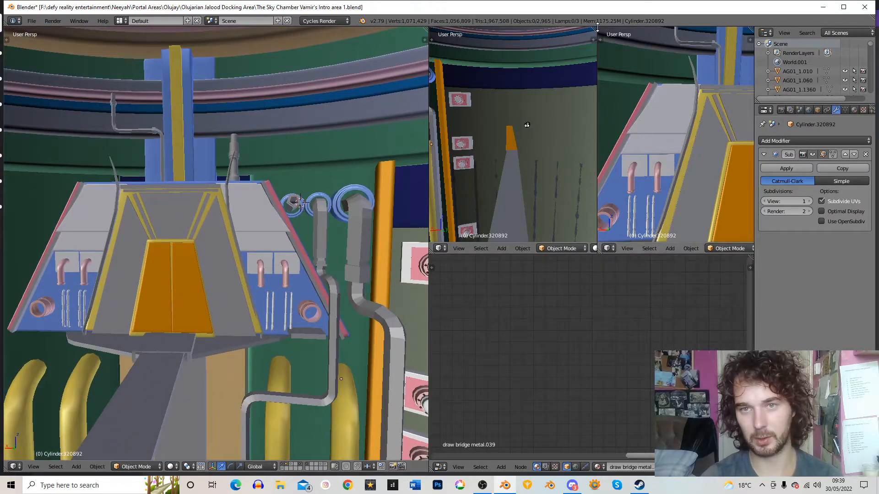
{"action": "left_click_drag", "start_coordinate": [597, 28], "coordinate": [610, 117]}
{"action": "scroll", "coordinate": [603, 190], "scroll_direction": "down", "scroll_amount": 6}
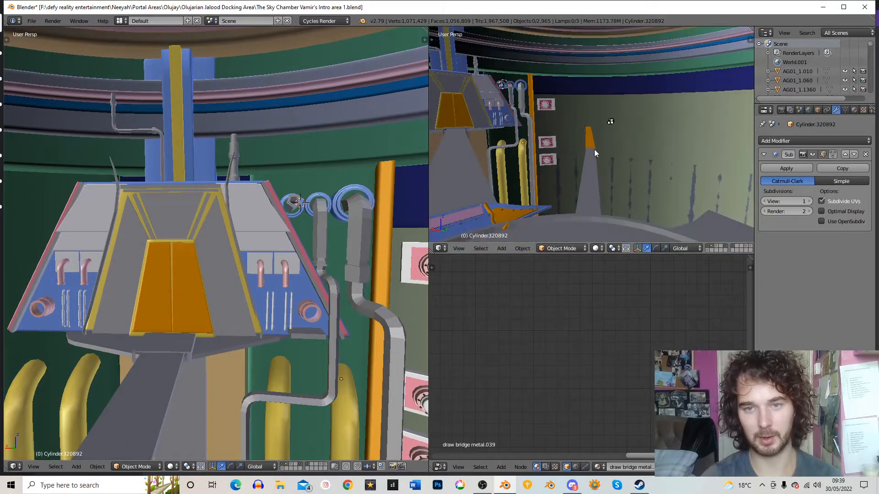
{"action": "scroll", "coordinate": [592, 144], "scroll_direction": "down", "scroll_amount": 5}
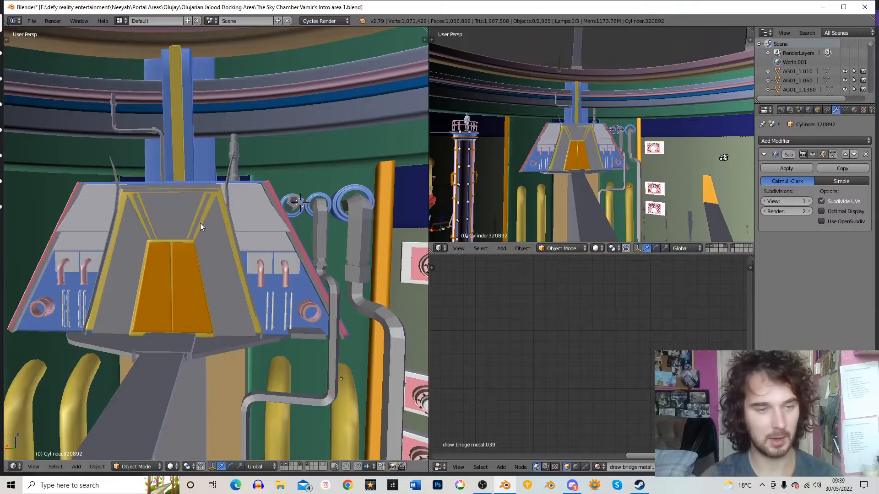
Step: Examine the door structure and surrounding walls in rendered shading, including the view through the scene camera
{"action": "scroll", "coordinate": [197, 227], "scroll_direction": "down", "scroll_amount": 5}
{"action": "scroll", "coordinate": [194, 233], "scroll_direction": "down", "scroll_amount": 5}
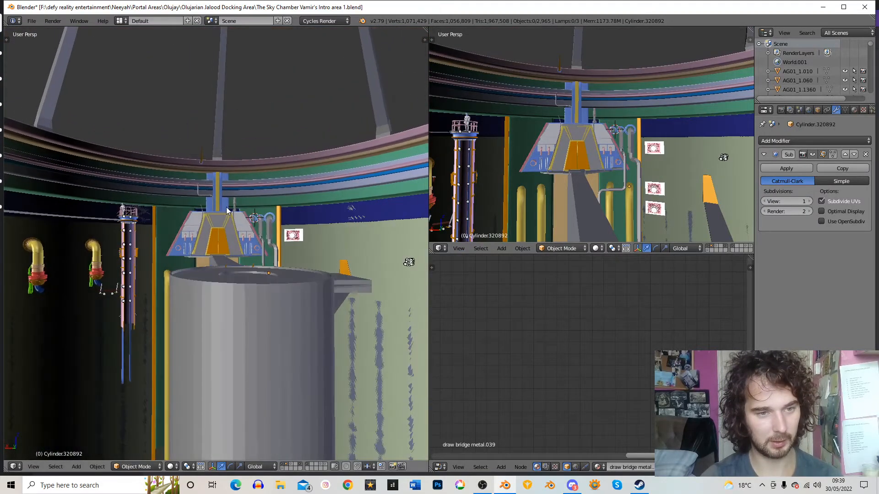
{"action": "scroll", "coordinate": [227, 193], "scroll_direction": "up", "scroll_amount": 8}
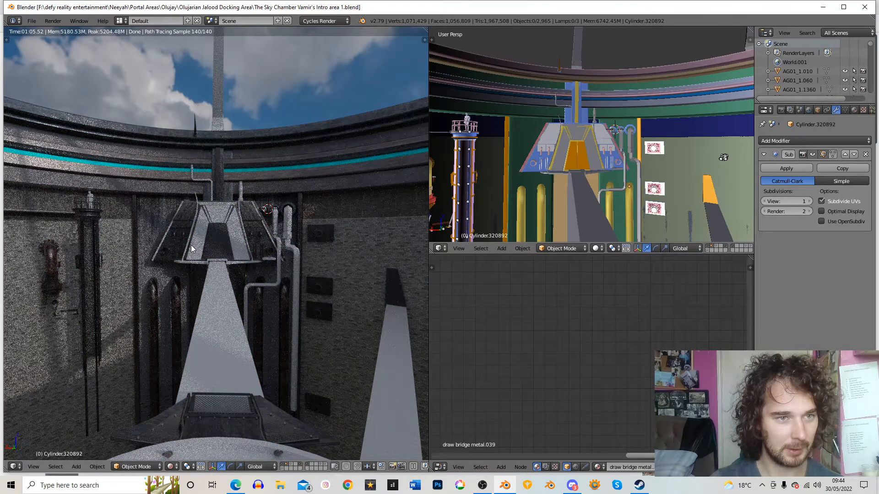
{"action": "middle_click_drag", "start_coordinate": [197, 160], "coordinate": [265, 248]}
{"action": "key", "text": "KP_0"}
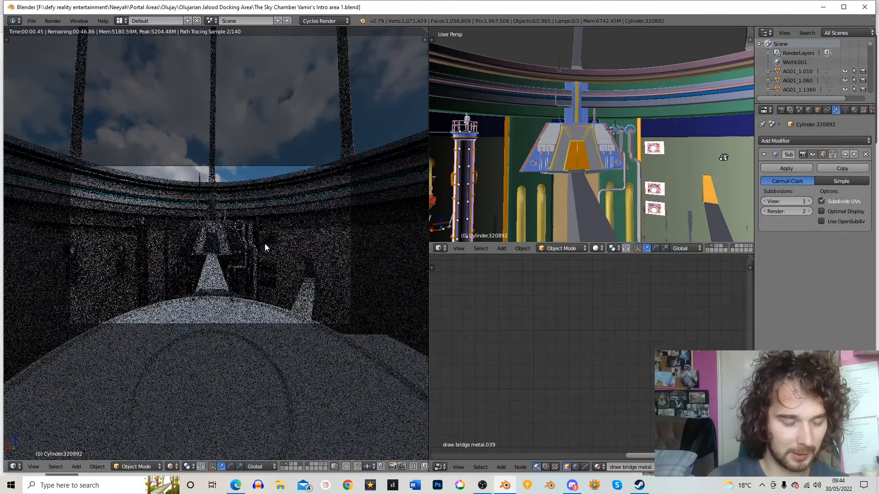
{"action": "scroll", "coordinate": [271, 270], "scroll_direction": "up", "scroll_amount": 3}
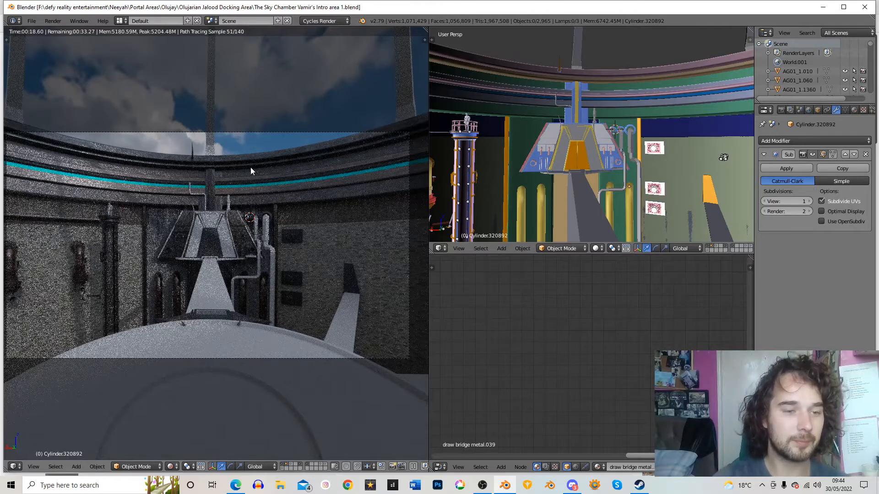
Step: Inspect the door structure and ramp up close and from afar in the rendered camera view, and its pipes and panels in the solid view
{"action": "scroll", "coordinate": [306, 270], "scroll_direction": "up", "scroll_amount": 5}
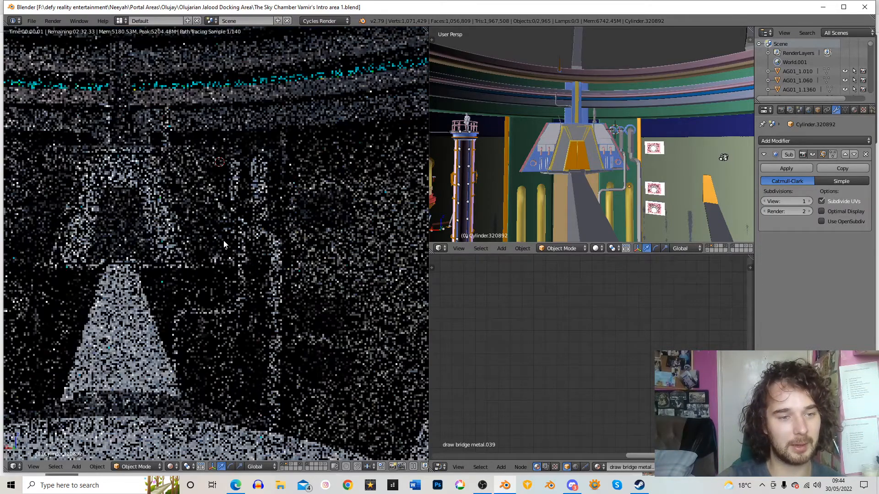
{"action": "scroll", "coordinate": [300, 281], "scroll_direction": "down", "scroll_amount": 2}
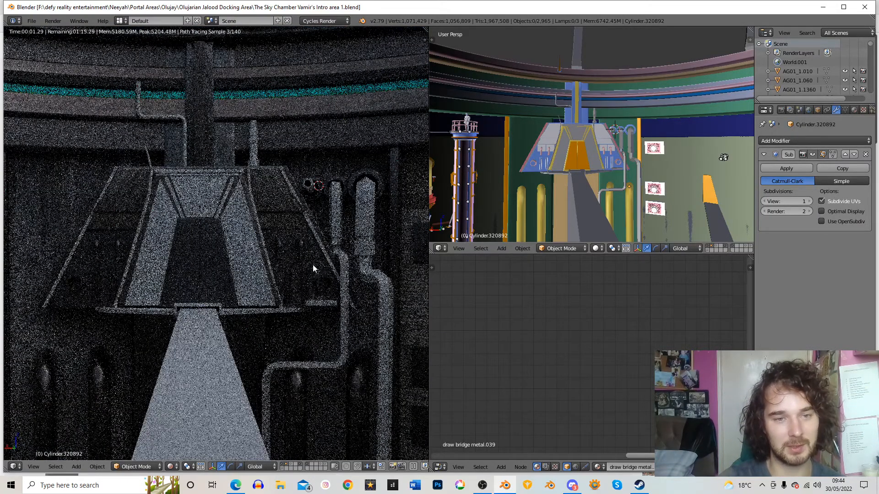
{"action": "scroll", "coordinate": [314, 269], "scroll_direction": "down", "scroll_amount": 3}
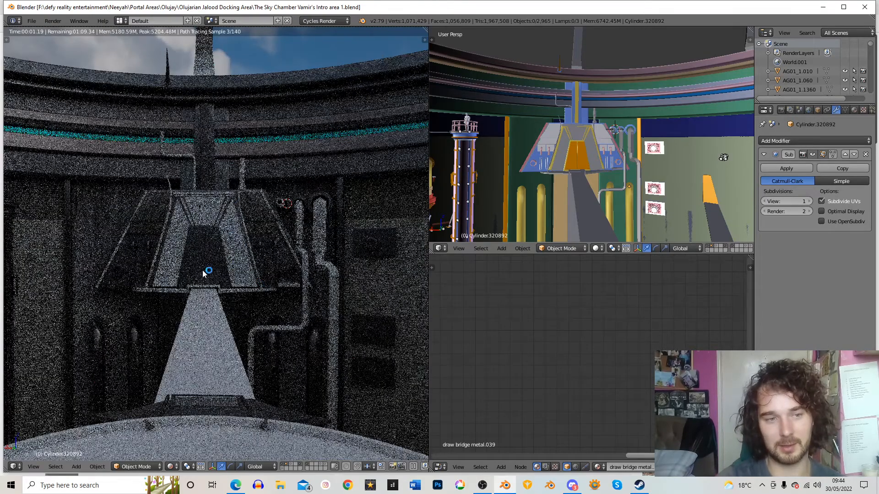
{"action": "scroll", "coordinate": [191, 253], "scroll_direction": "down", "scroll_amount": 1}
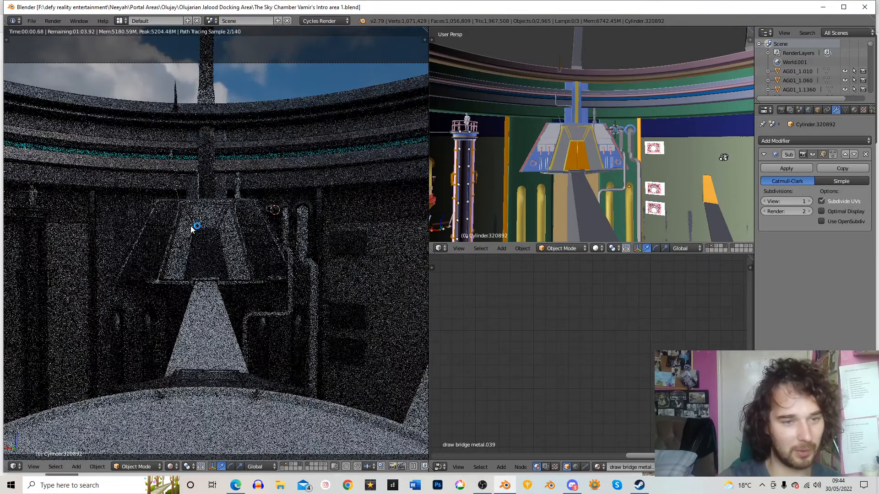
{"action": "scroll", "coordinate": [272, 247], "scroll_direction": "down", "scroll_amount": 2}
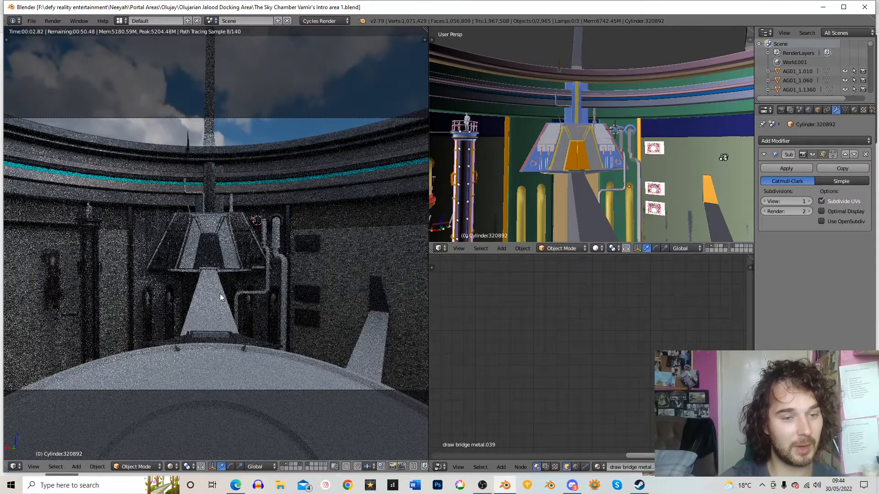
{"action": "scroll", "coordinate": [220, 295], "scroll_direction": "down", "scroll_amount": 2}
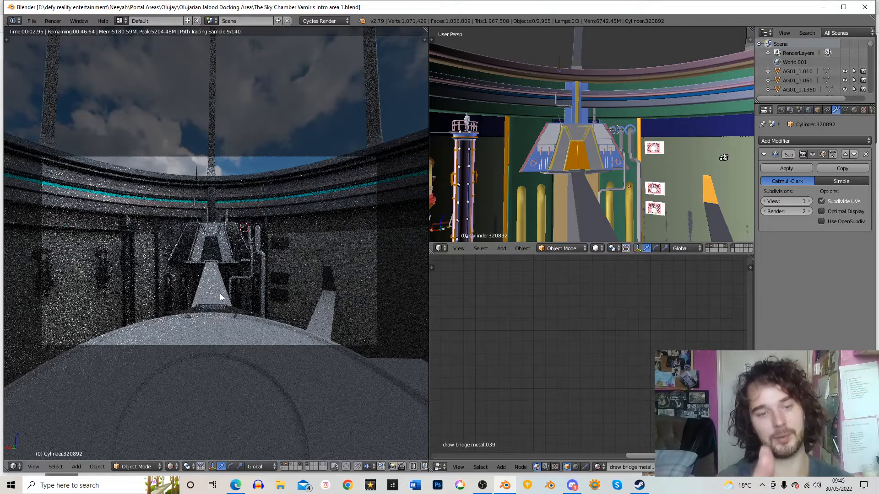
{"action": "scroll", "coordinate": [603, 128], "scroll_direction": "up", "scroll_amount": 6}
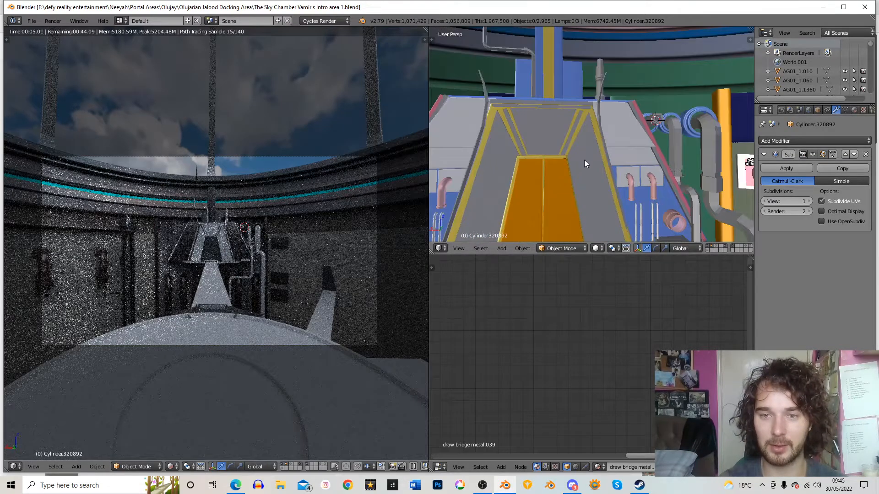
{"action": "scroll", "coordinate": [610, 160], "scroll_direction": "up", "scroll_amount": 5}
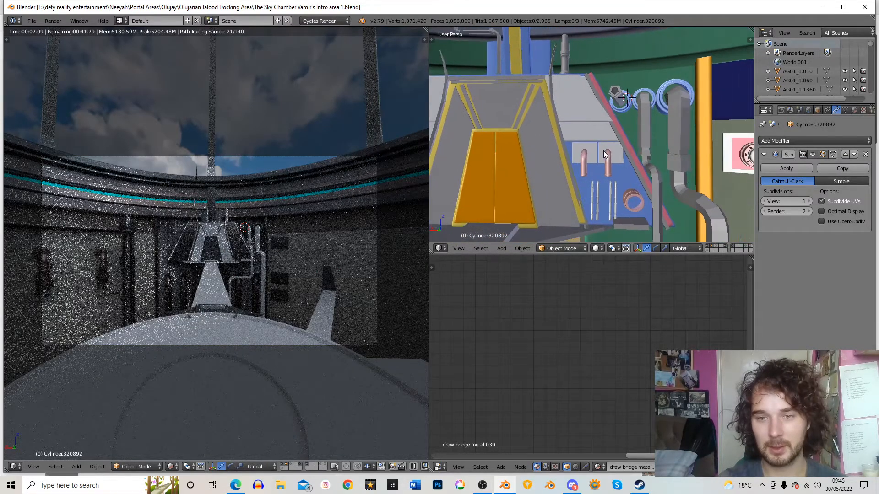